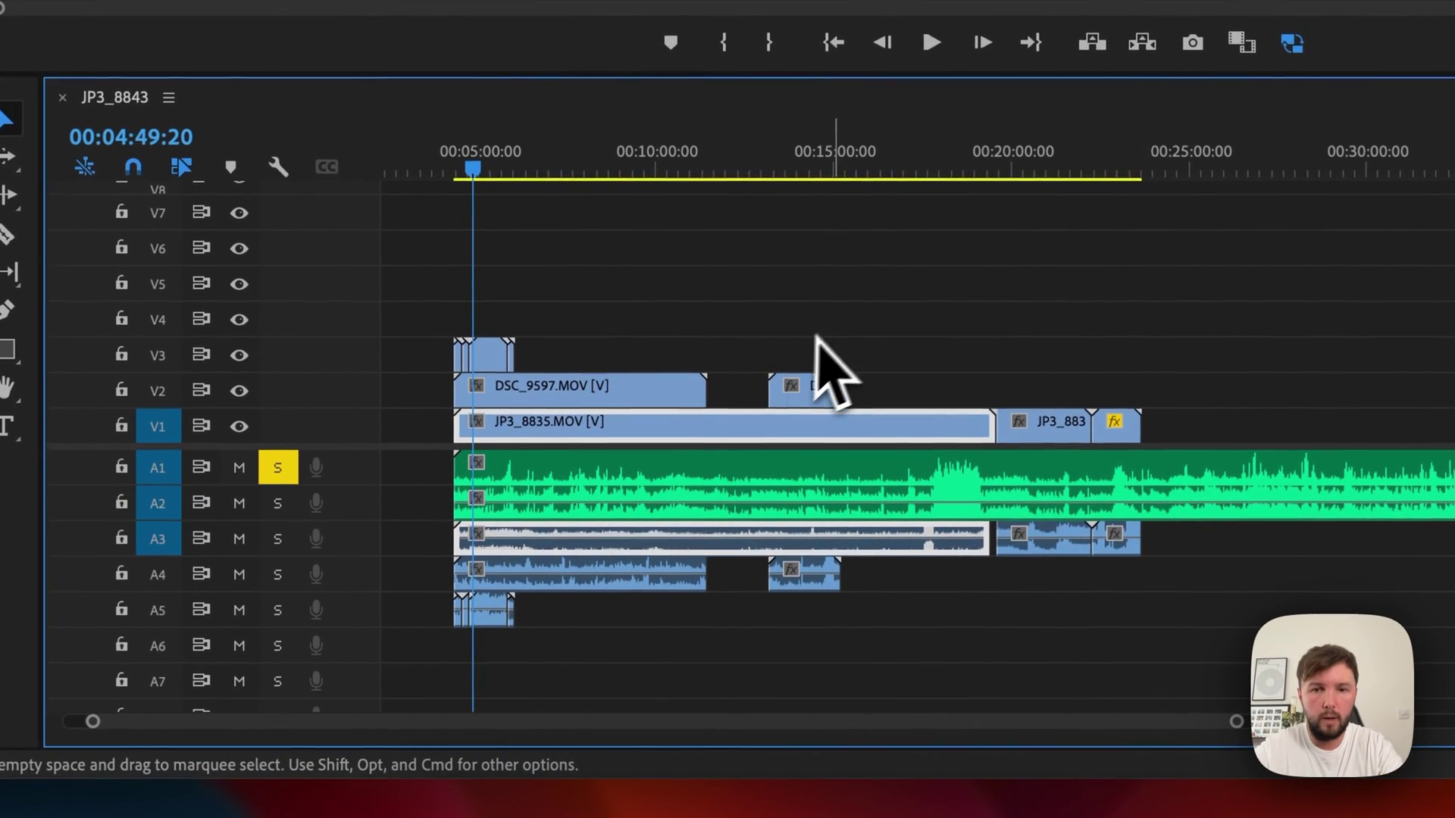
# - Select the A1 and A2 audio clips and turn off A1's Solo button
pyautogui.click(568, 467)
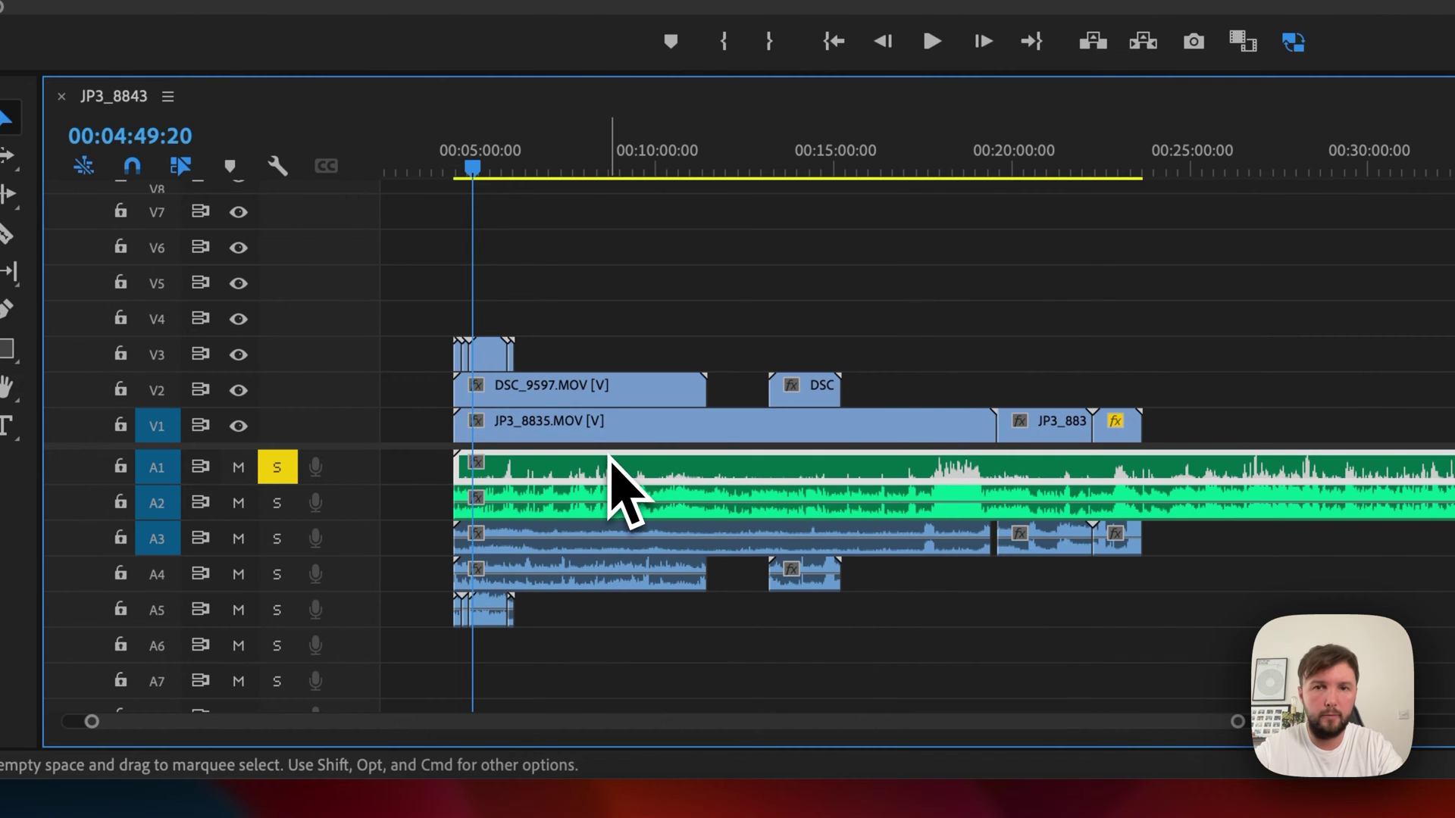
pyautogui.click(588, 502)
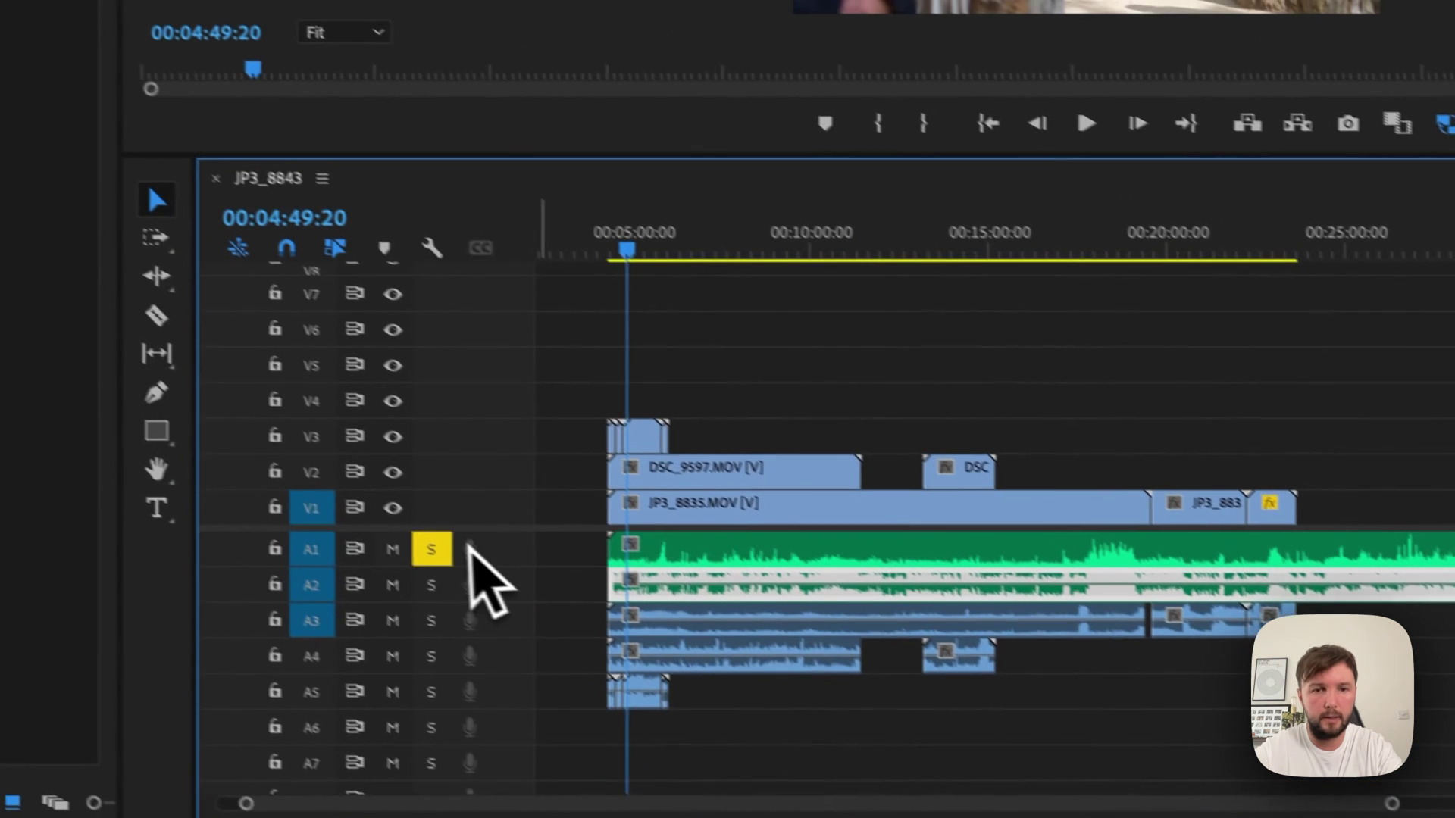
pyautogui.click(276, 466)
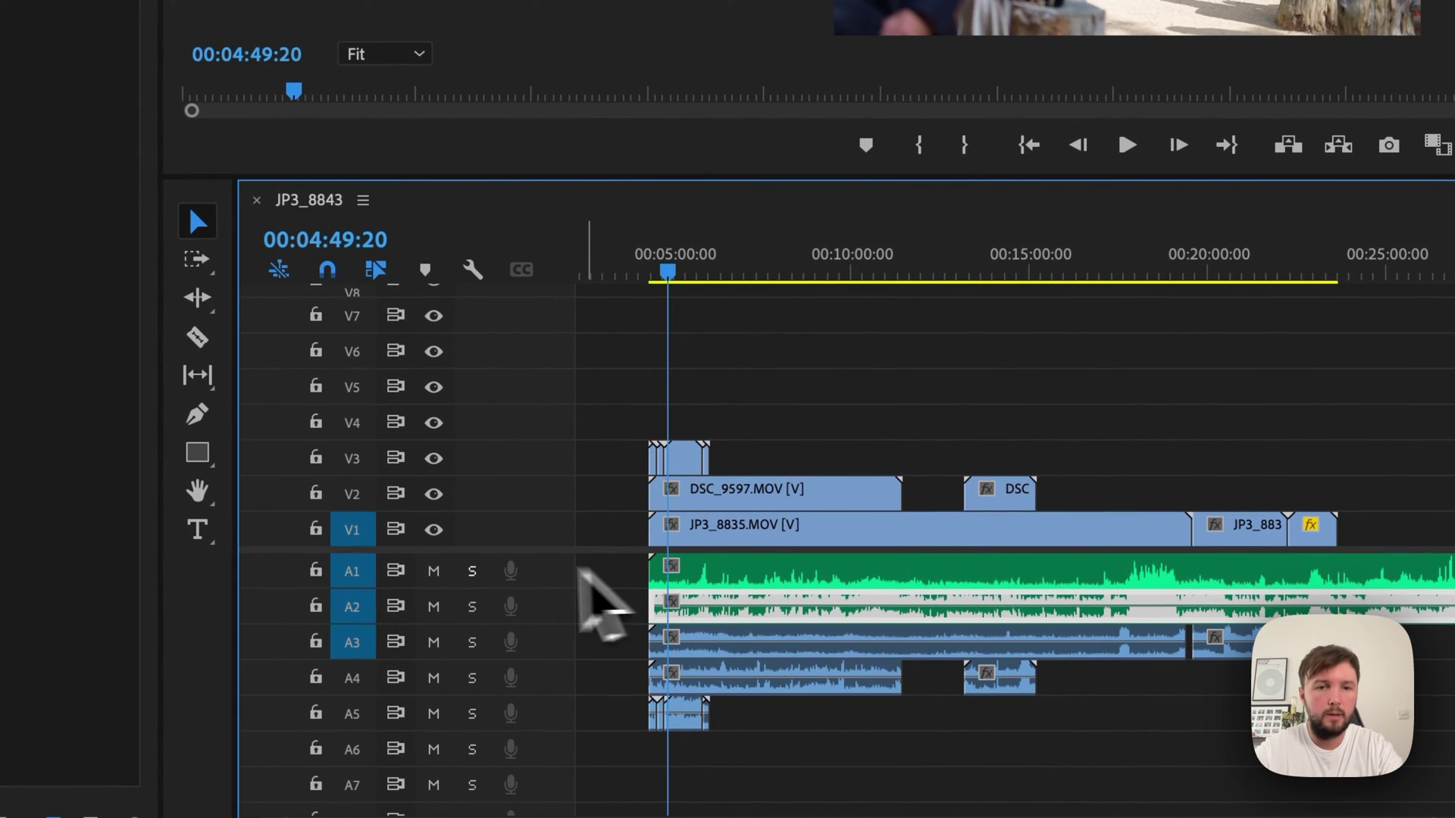
pyautogui.click(475, 572)
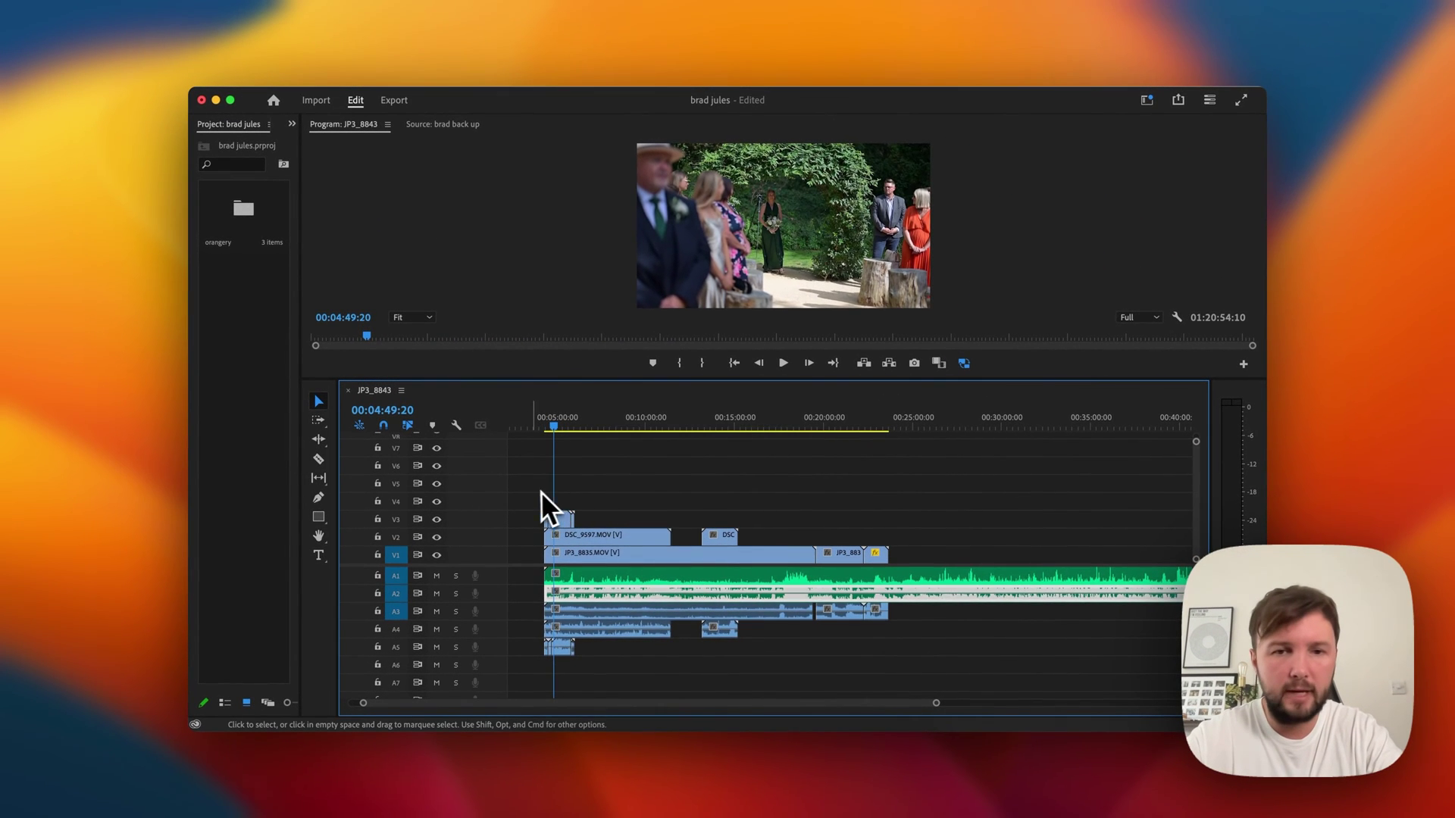
# - Select the JP3_8835 clip with its audio and park the playhead at 00:11:45:22
pyautogui.moveTo(540, 493); pyautogui.dragTo(880, 657)
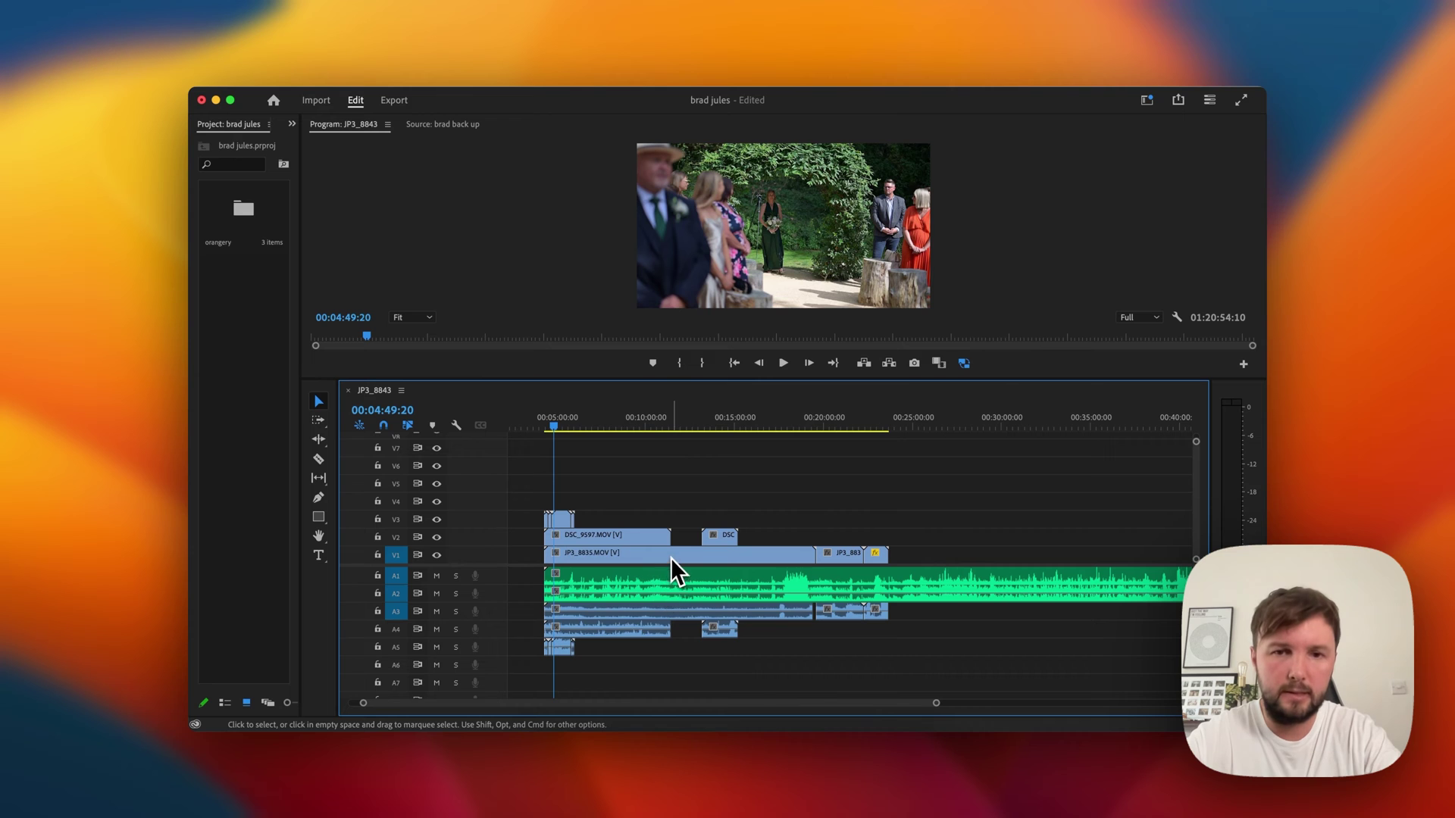
pyautogui.click(672, 556)
pyautogui.click(687, 424)
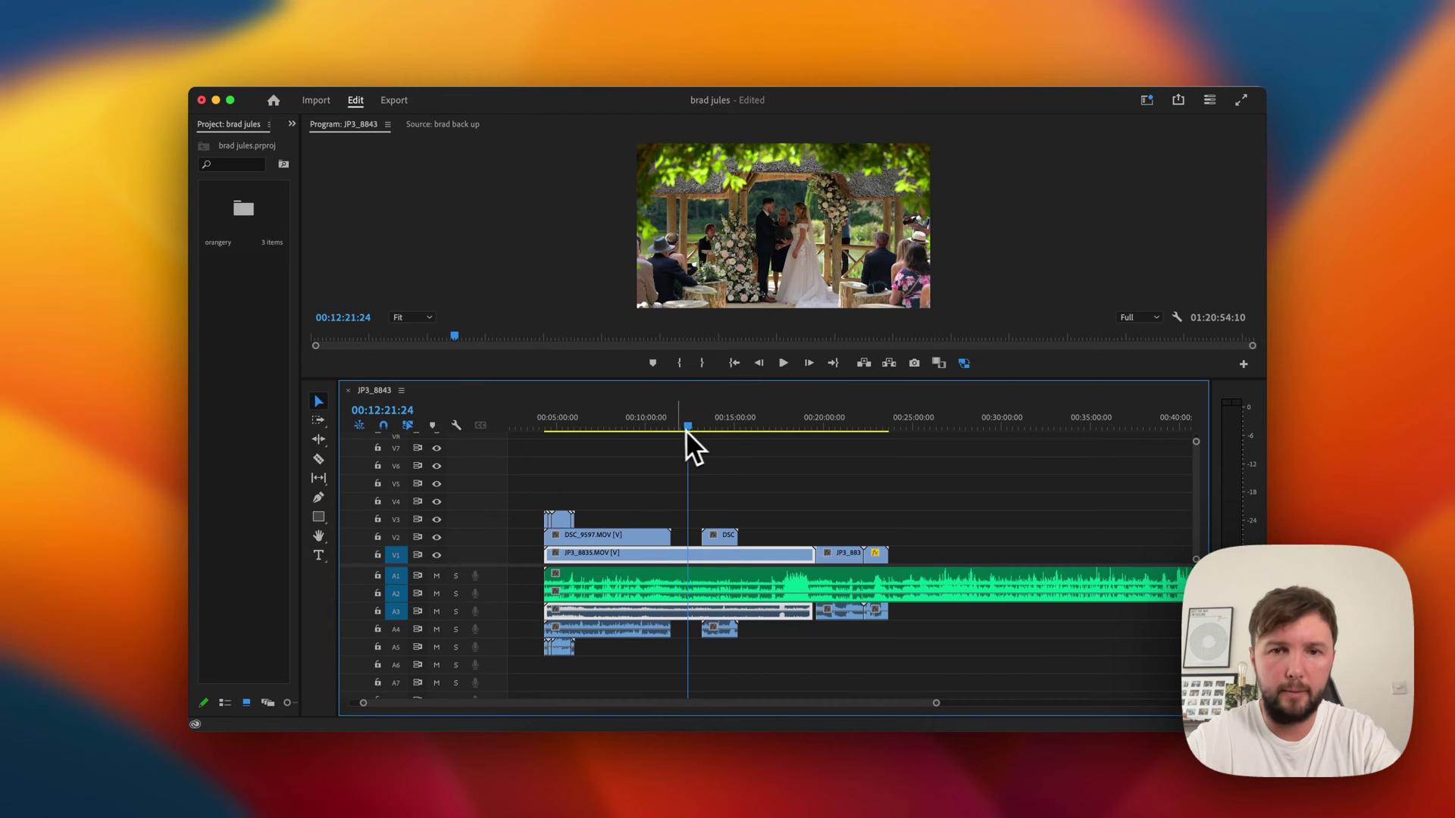
pyautogui.click(717, 425)
pyautogui.click(679, 426)
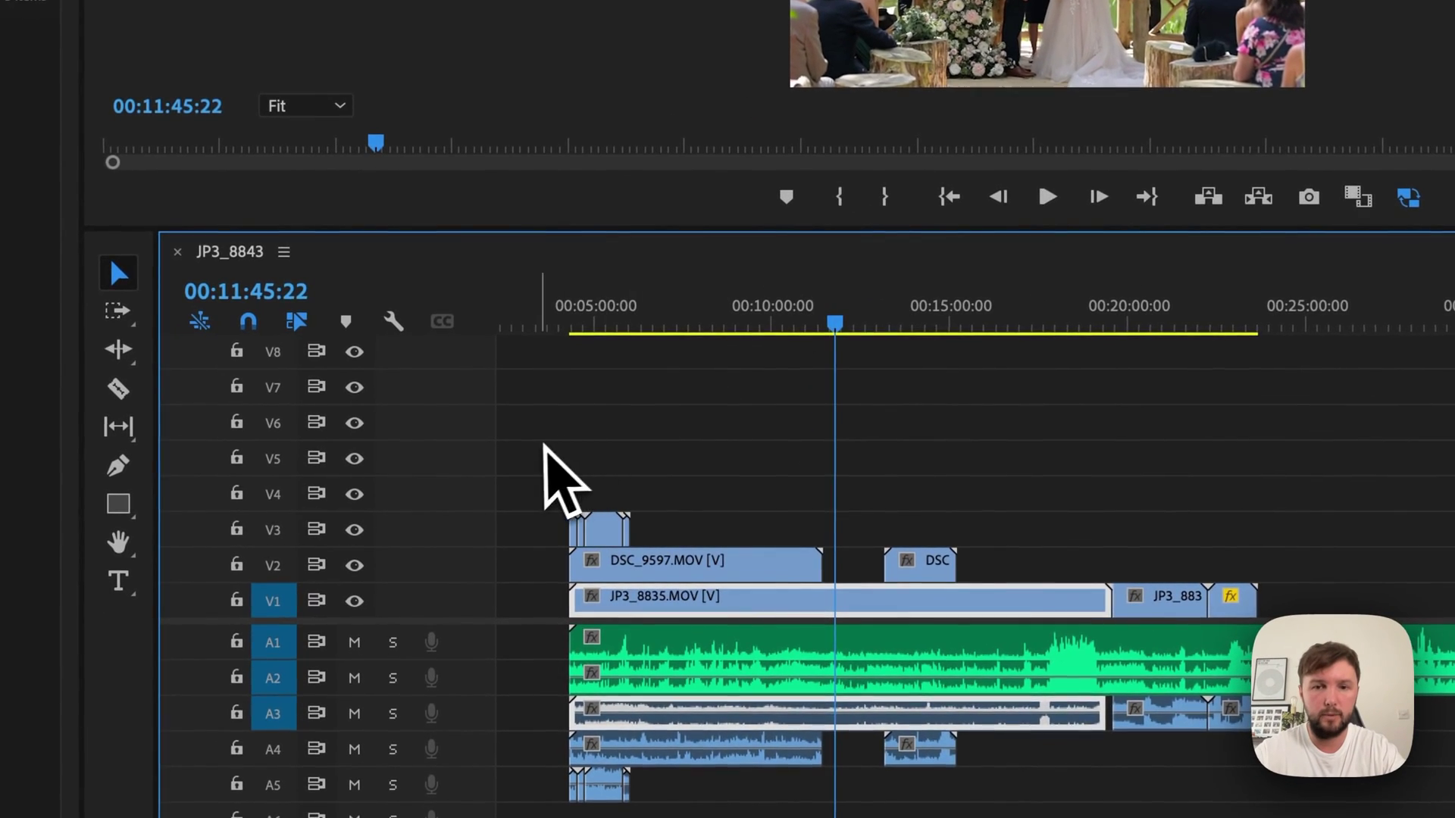
pyautogui.moveTo(528, 478); pyautogui.dragTo(861, 626)
pyautogui.moveTo(972, 576); pyautogui.dragTo(1003, 557)
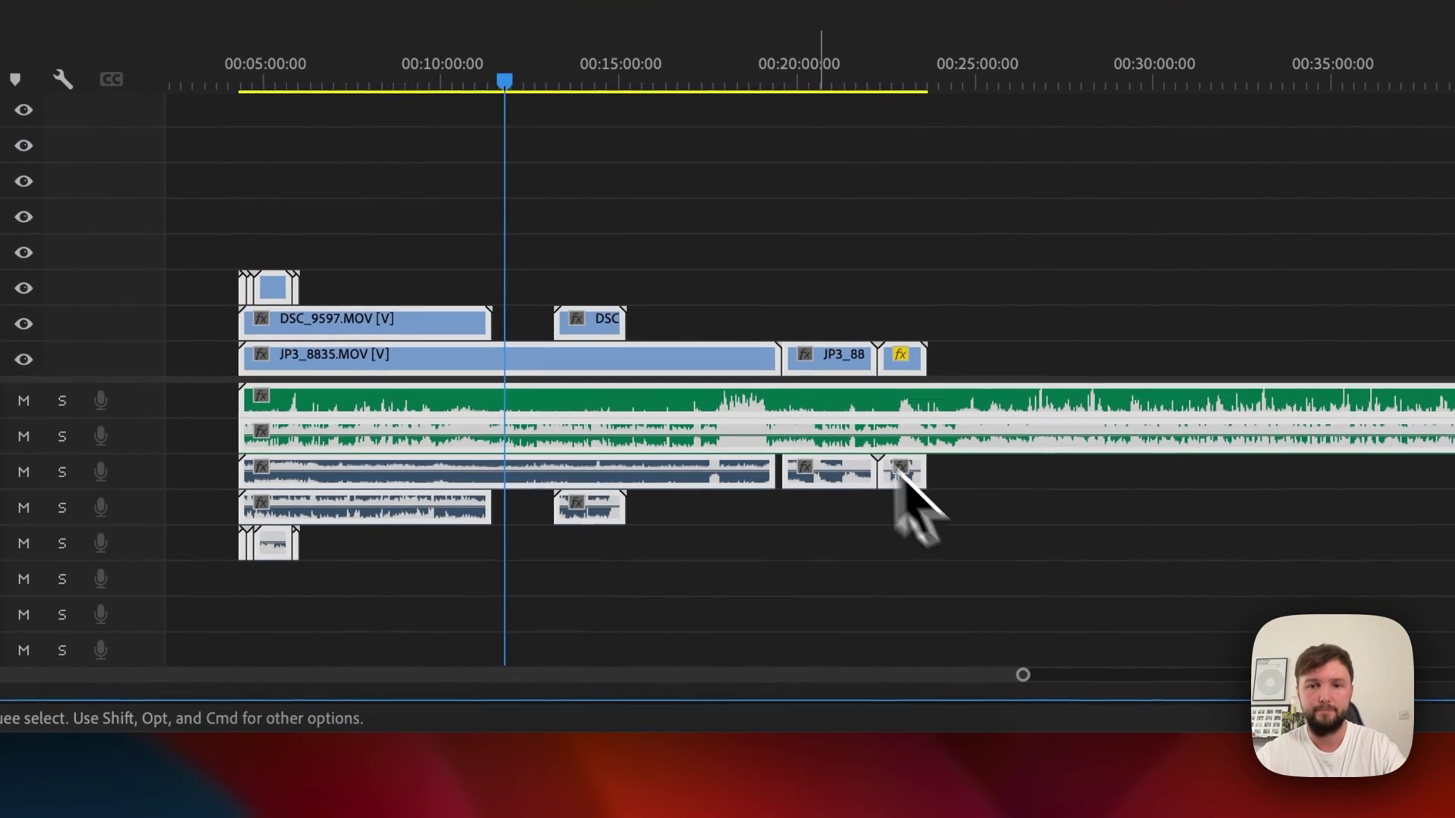
pyautogui.rightClick(800, 408)
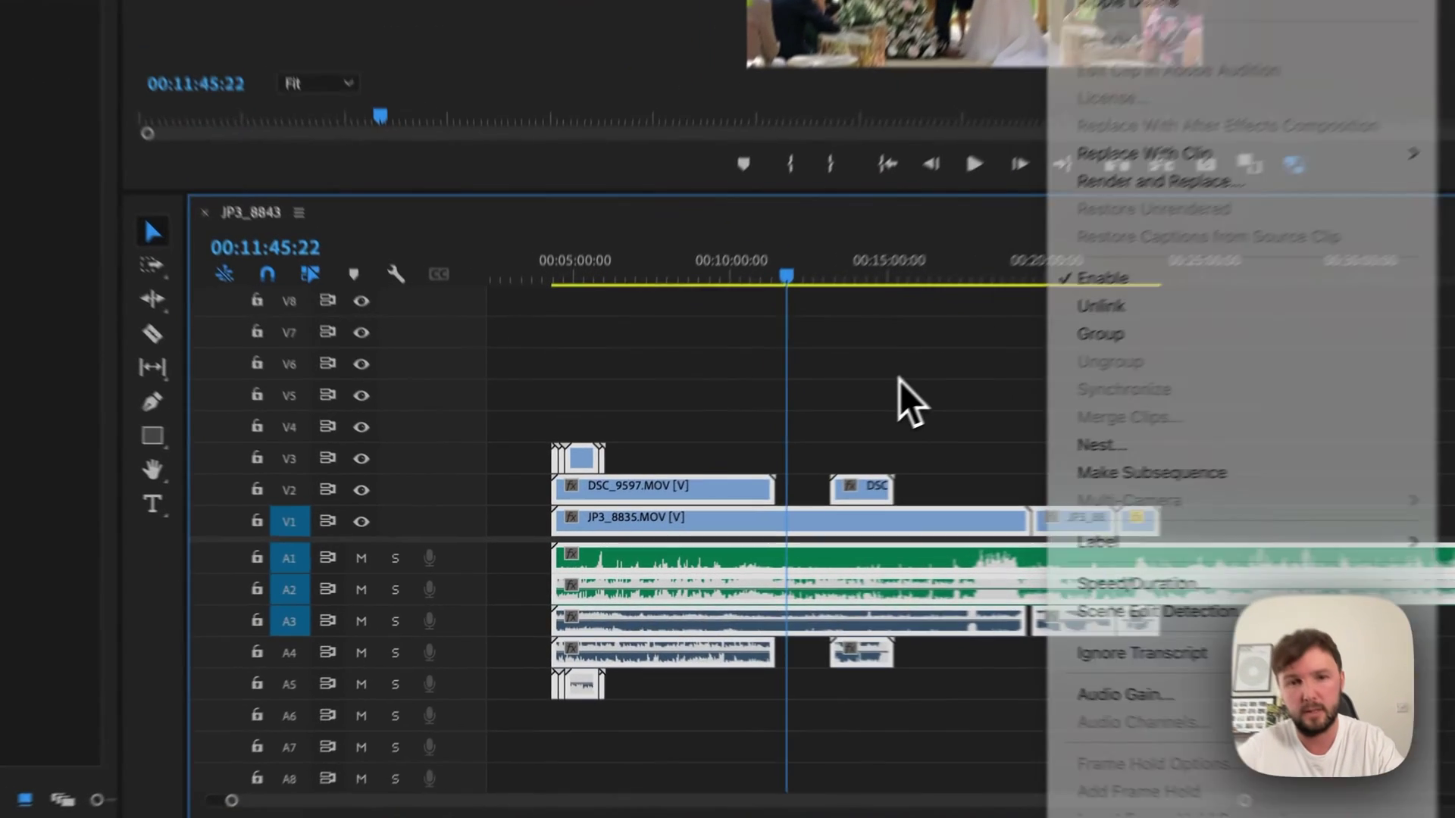
pyautogui.click(664, 478)
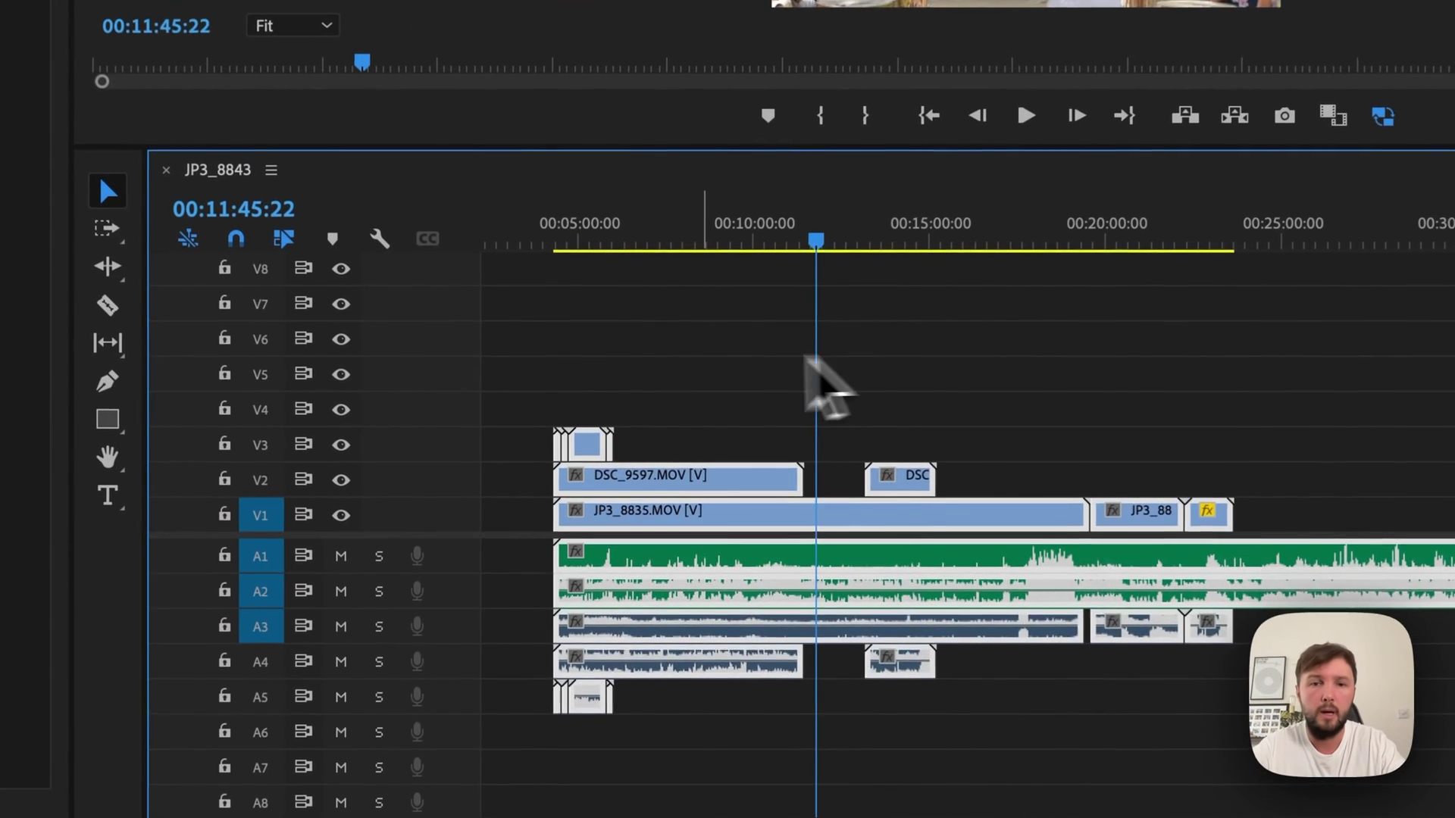
pyautogui.press('-')
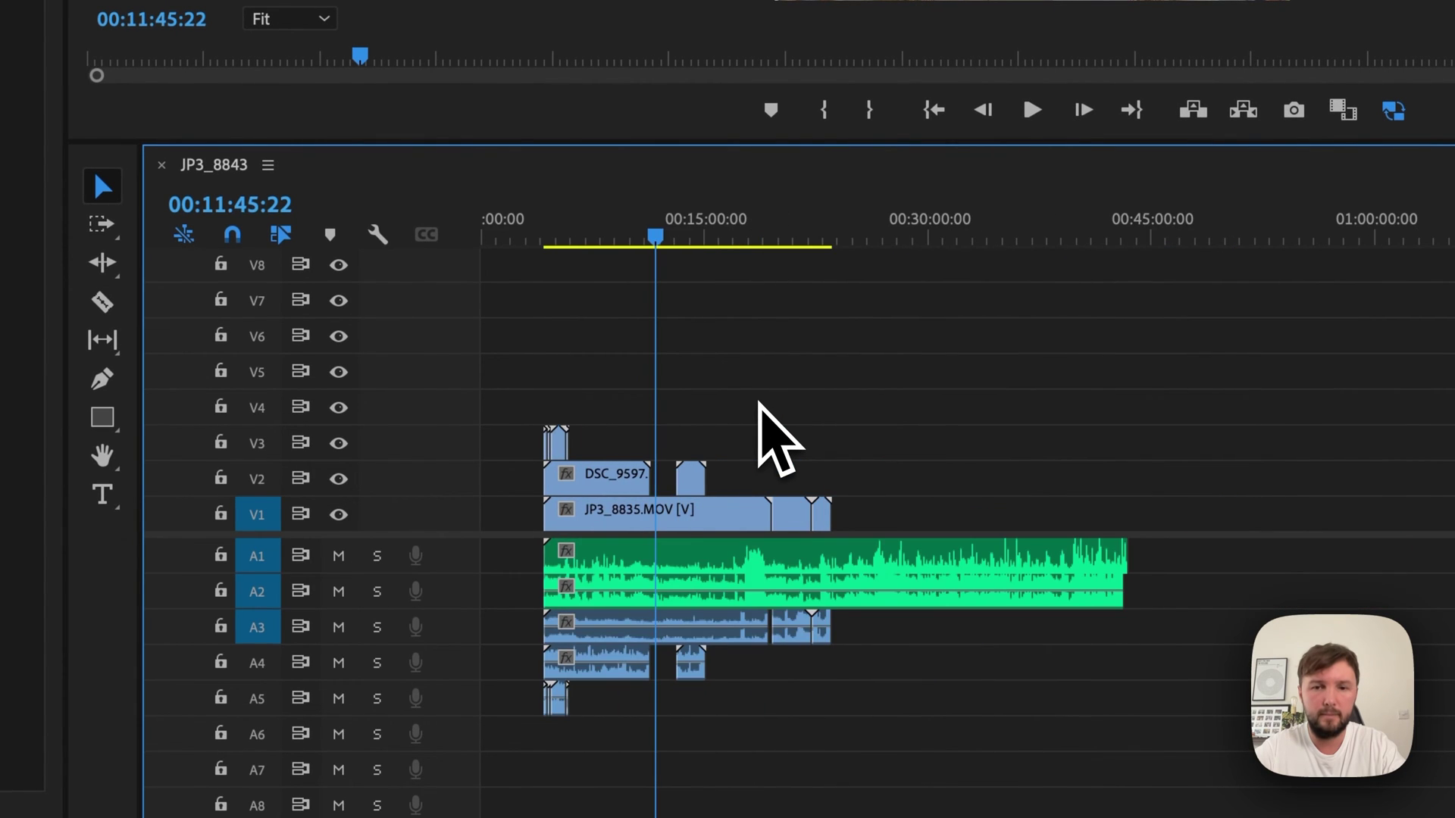
pyautogui.press('=')
pyautogui.press('=')
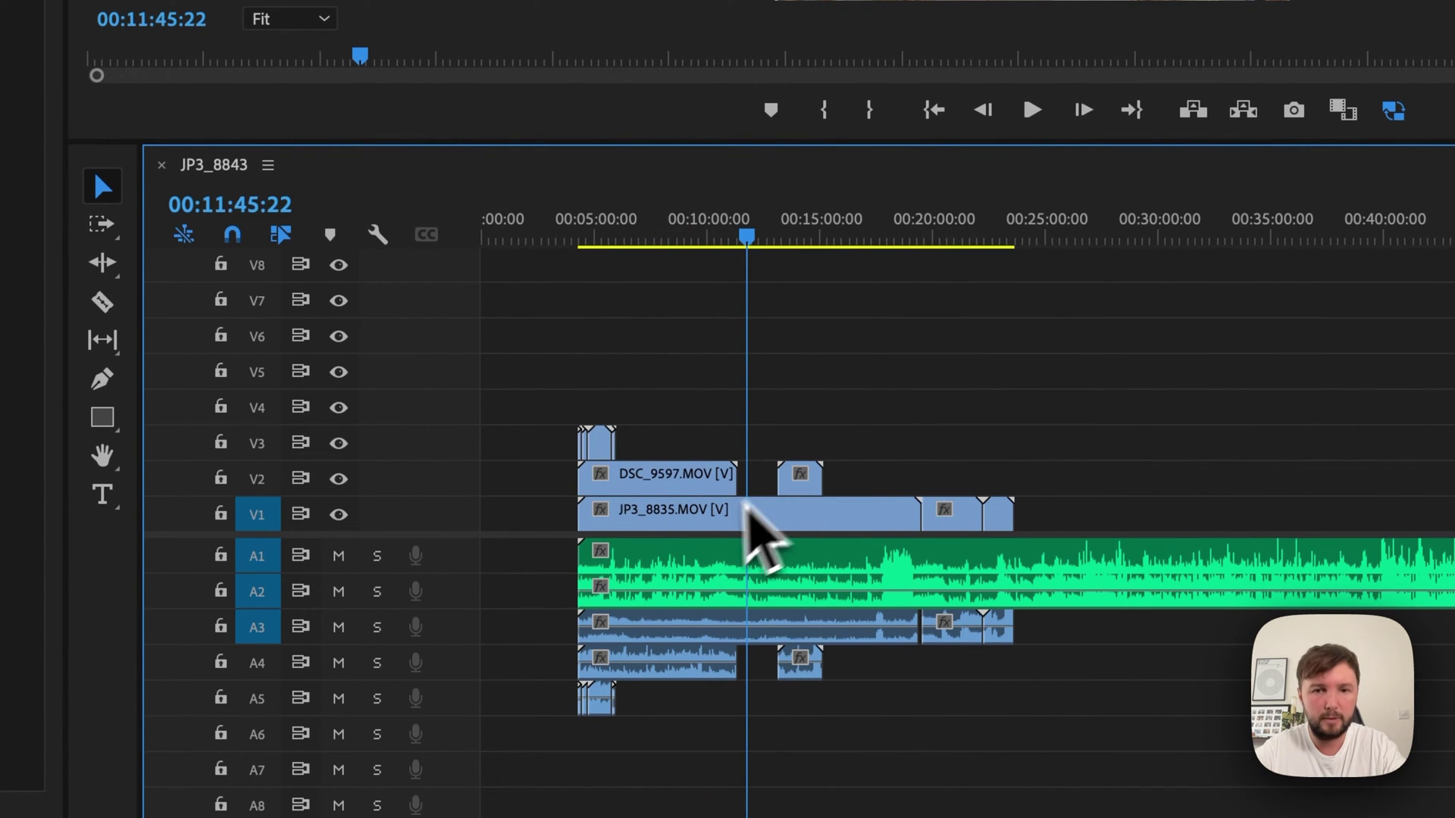
pyautogui.click(688, 568)
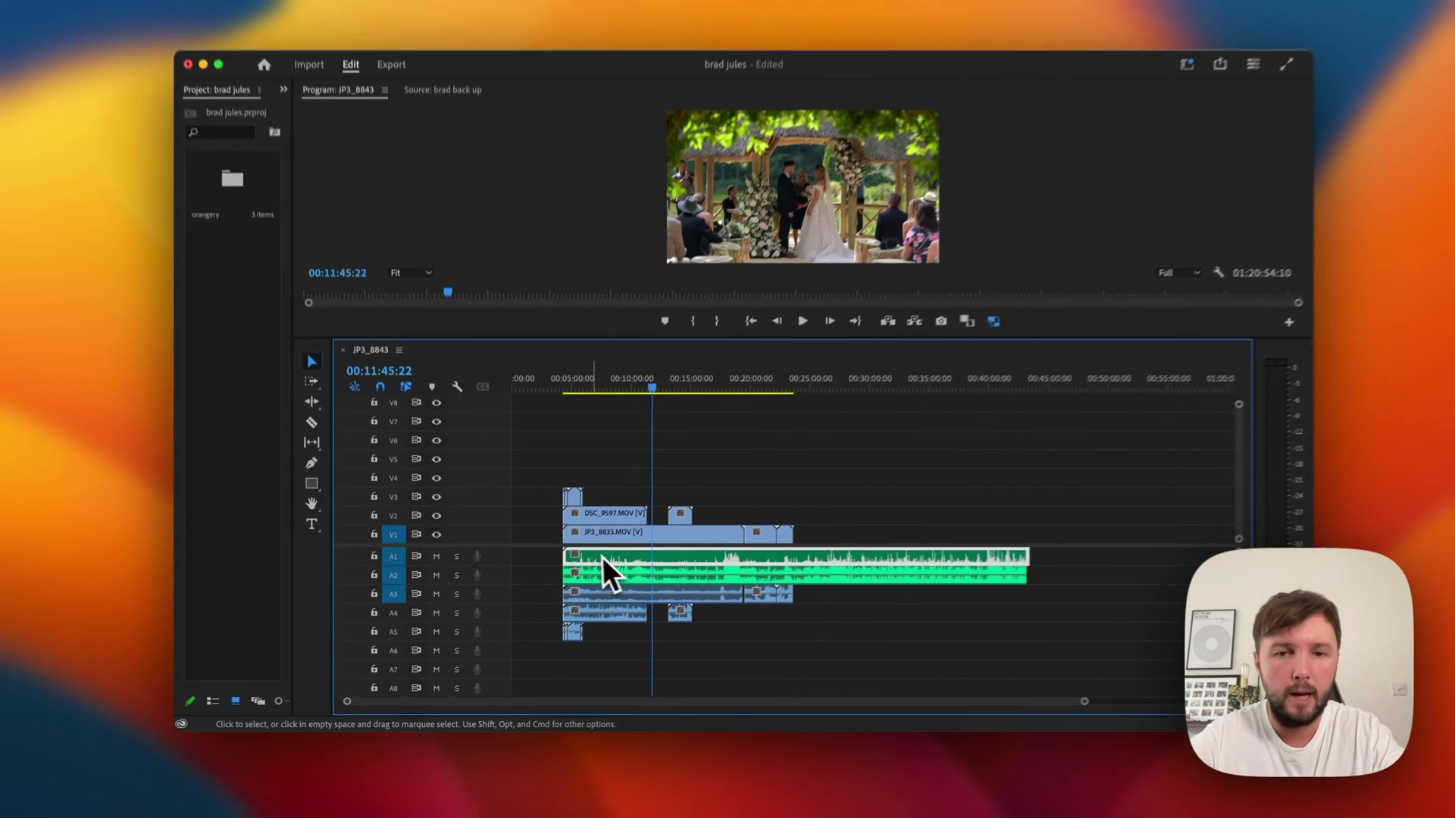
pyautogui.press('=')
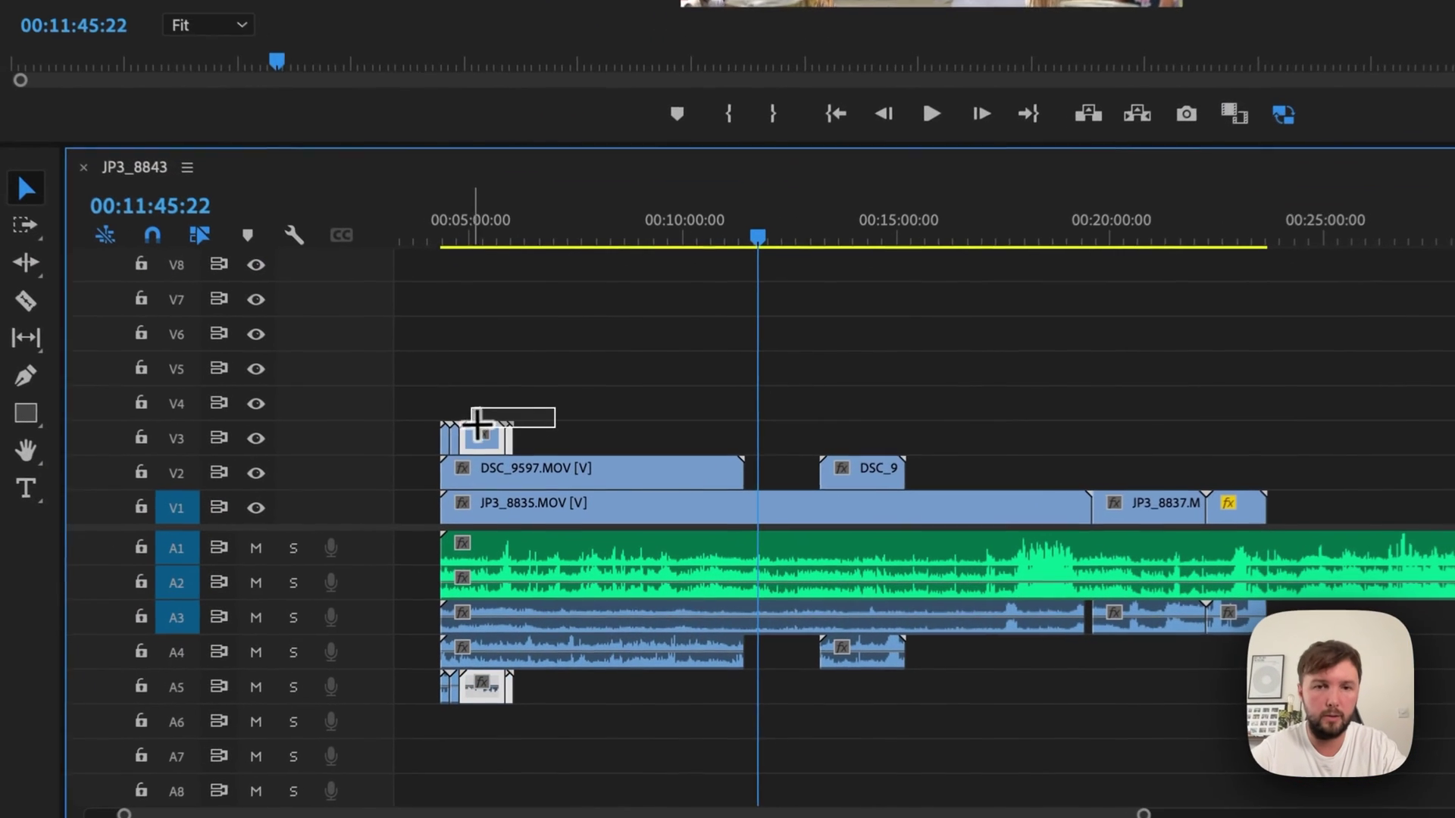
# - Move the small V3 clip and DSC_9599 onto V4, with DSC_9599's audio on A5
pyautogui.click(549, 510)
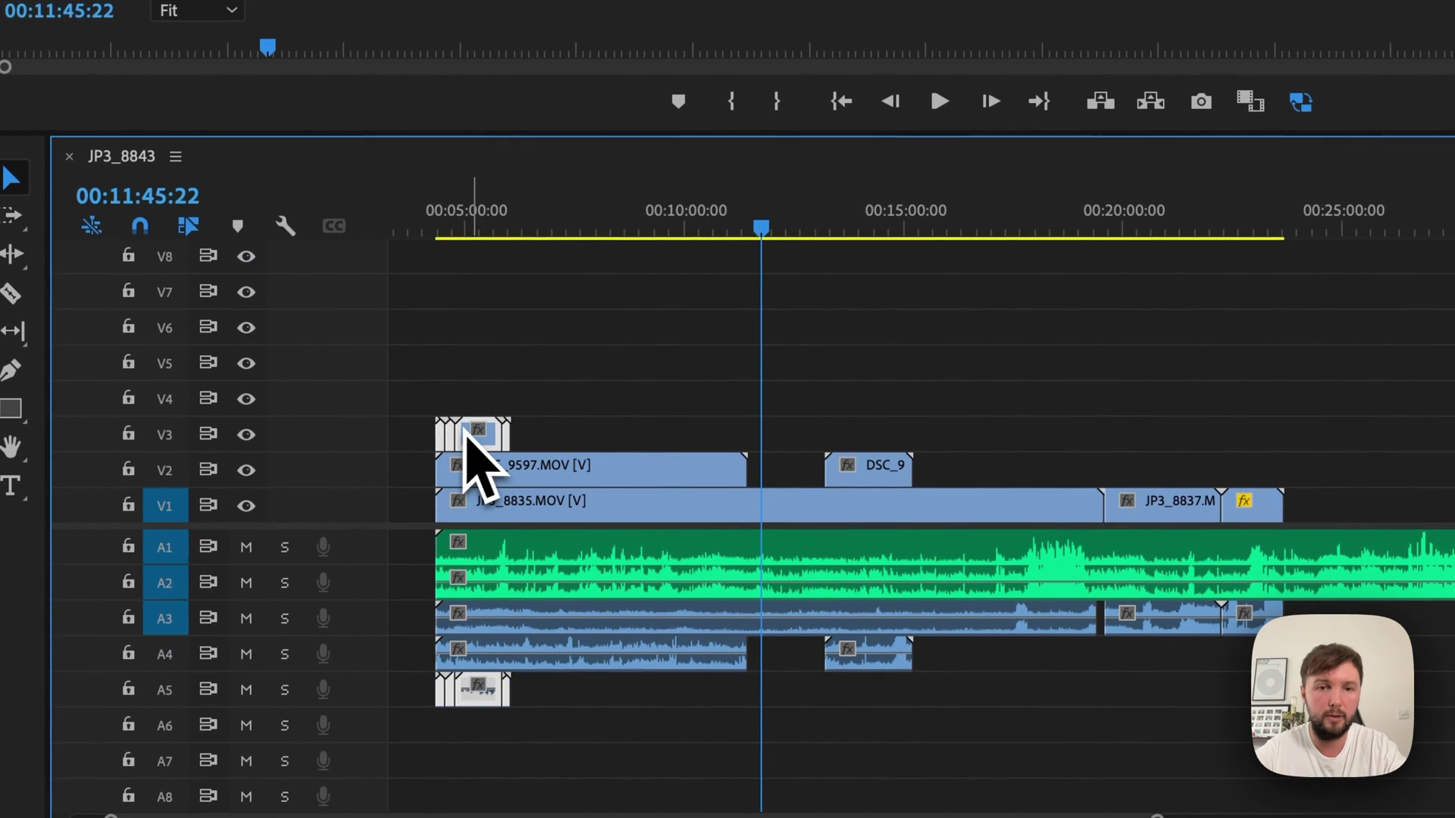
pyautogui.moveTo(471, 440); pyautogui.dragTo(973, 409)
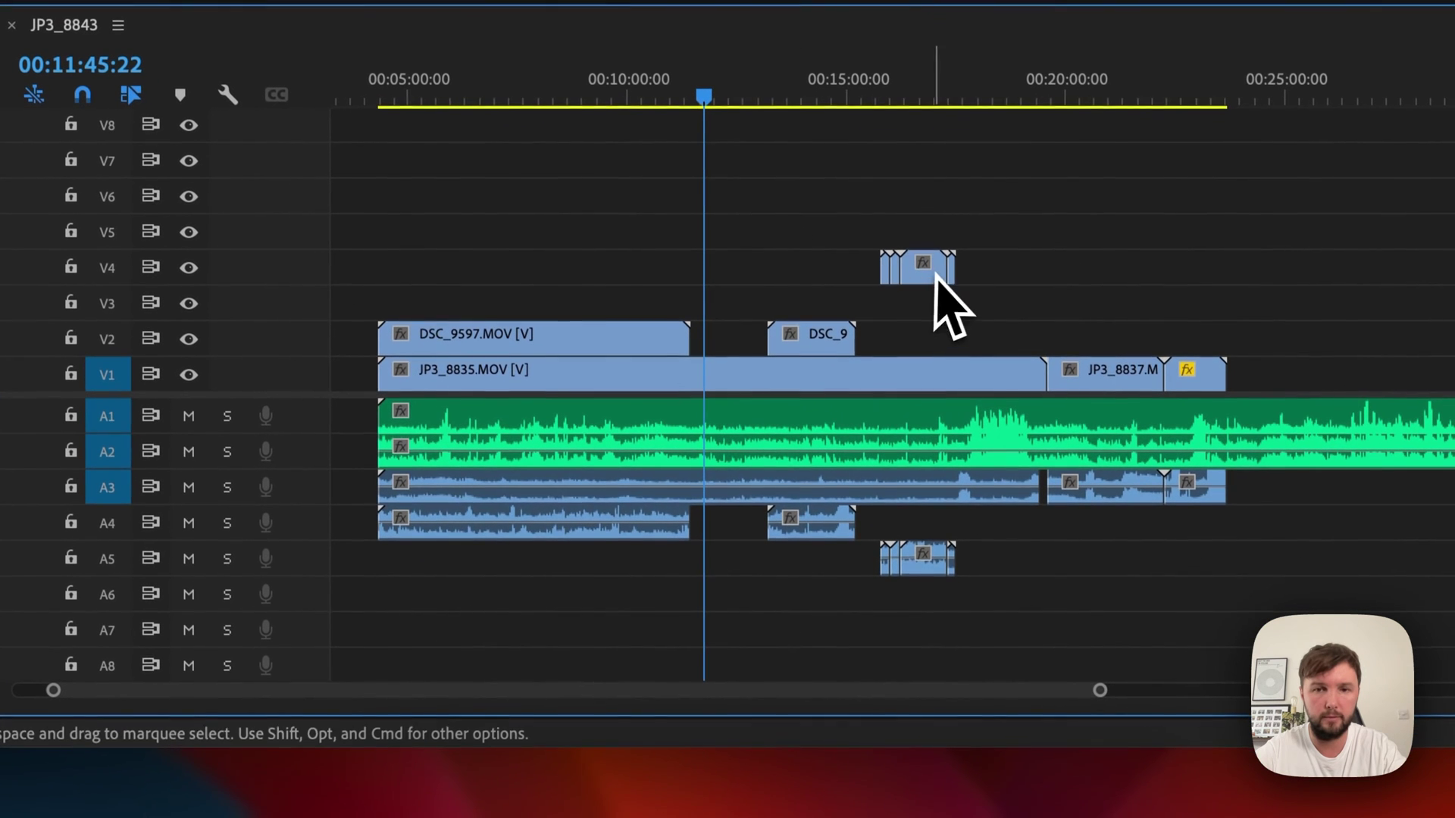
pyautogui.click(935, 273)
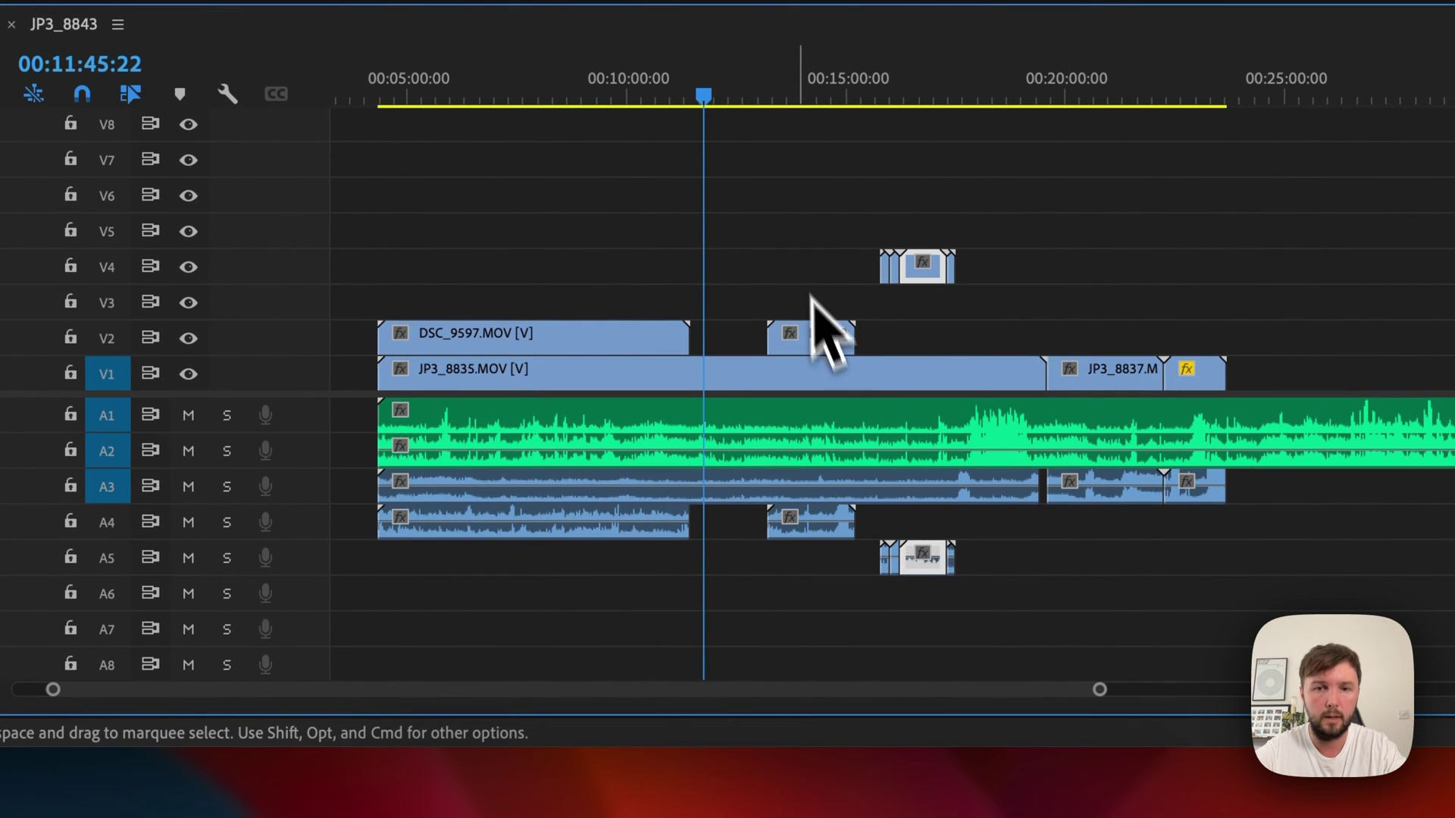
pyautogui.moveTo(810, 317)
pyautogui.mouseDown()
pyautogui.moveTo(732, 284)
pyautogui.moveTo(720, 295)
pyautogui.mouseUp()
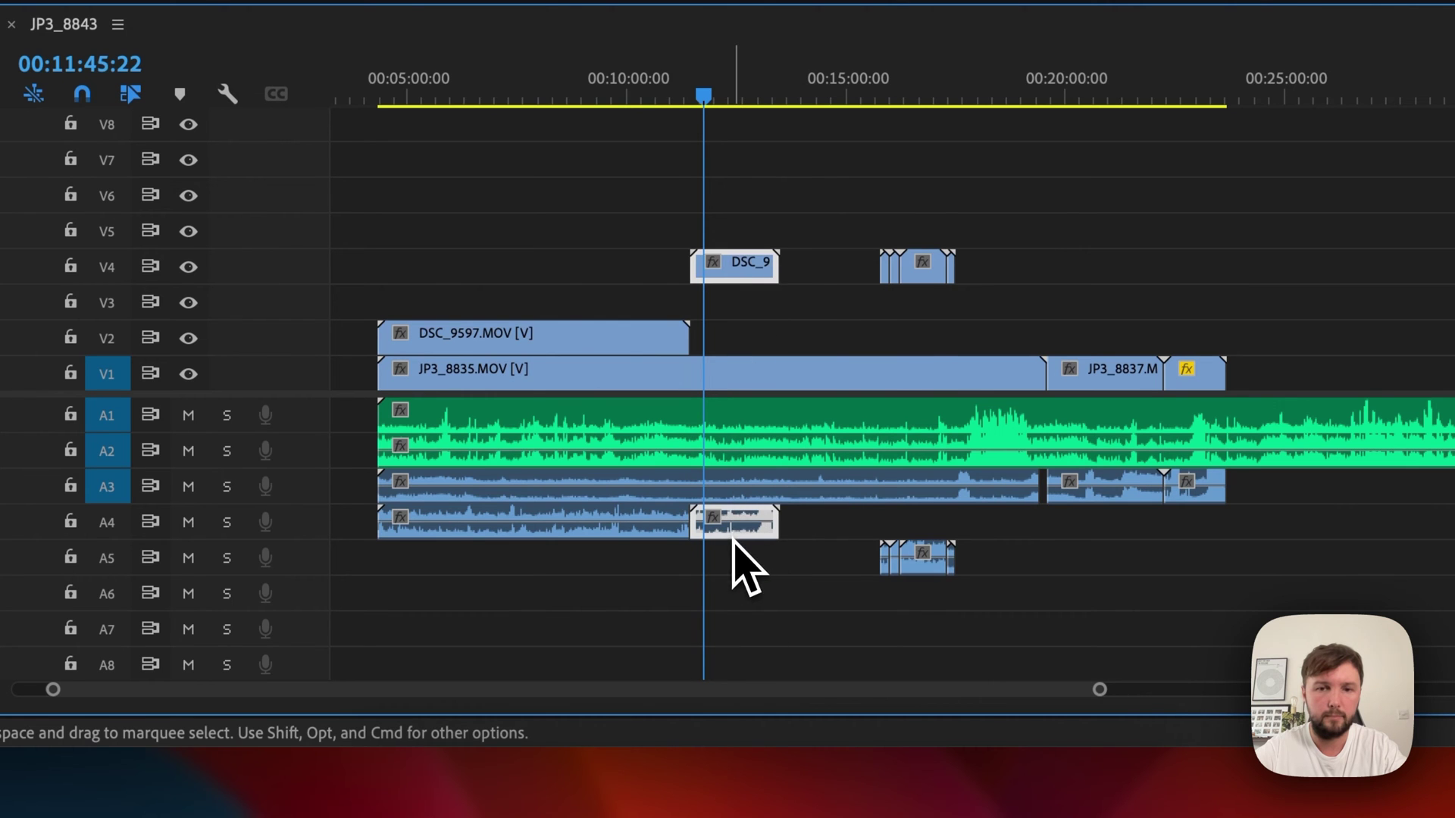
pyautogui.moveTo(732, 540); pyautogui.dragTo(734, 557)
pyautogui.click(732, 329)
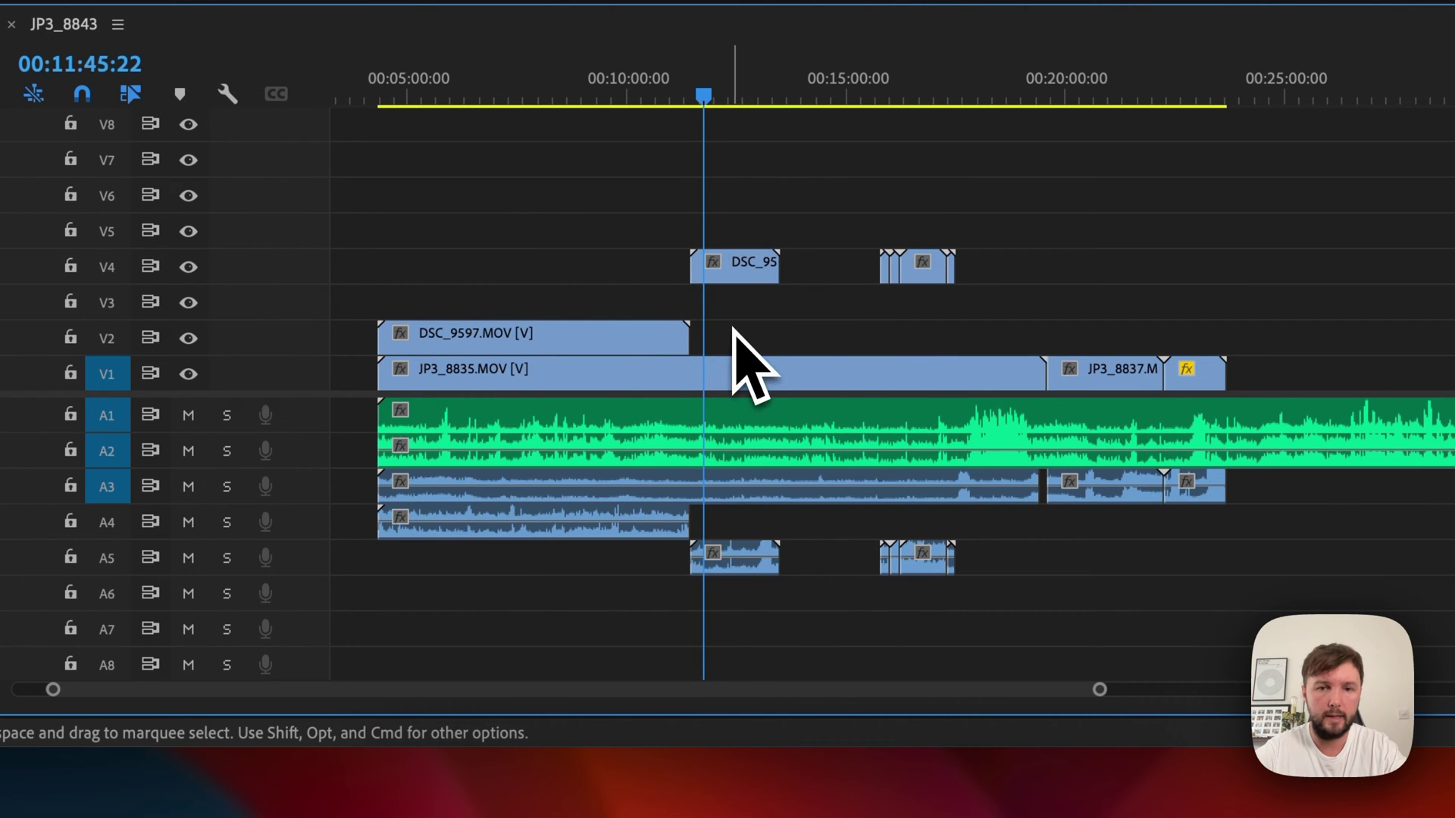
# - Move DSC_9597 later onto V3 with audio on A4, then down to V2
pyautogui.click(566, 382)
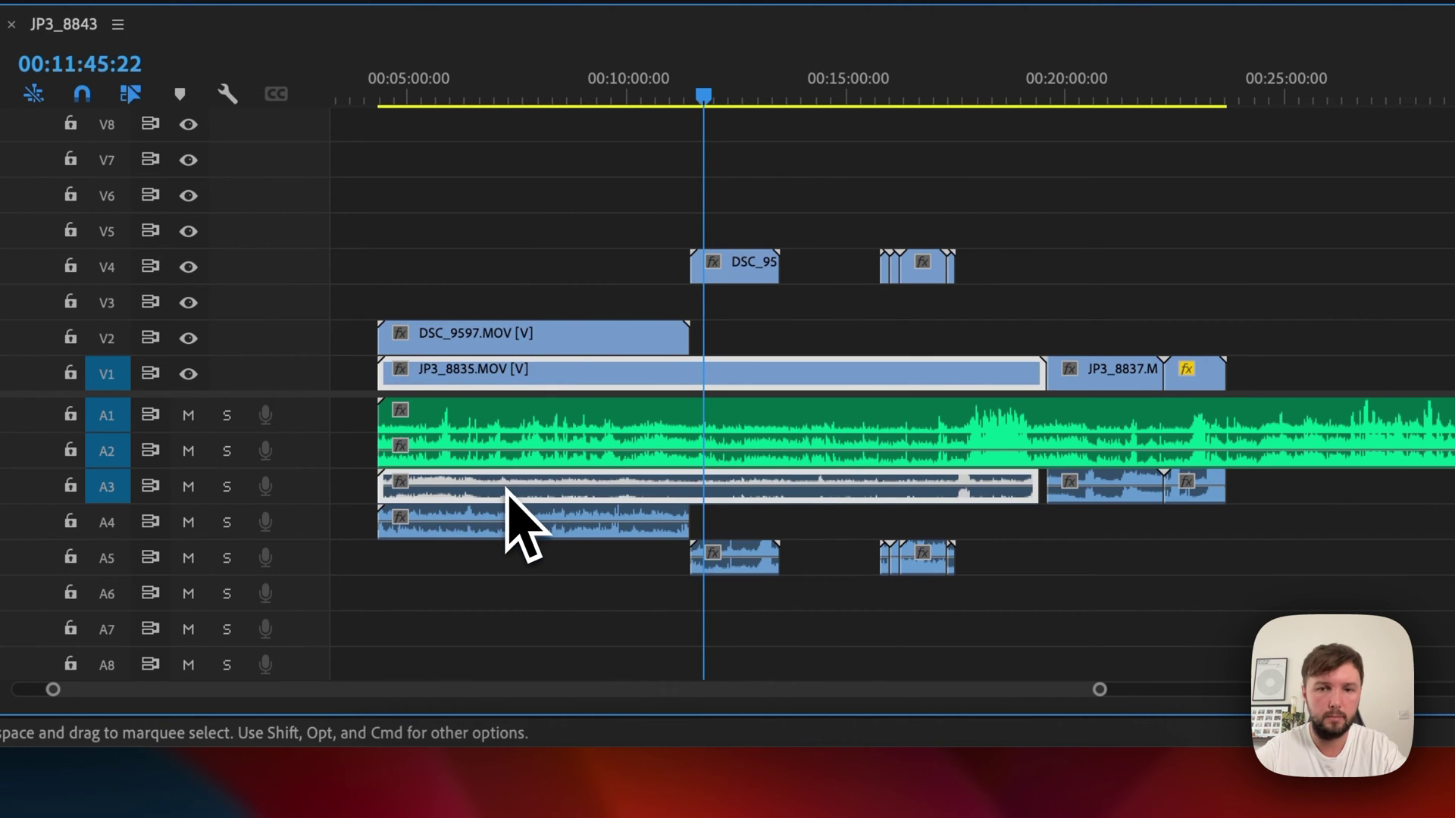
pyautogui.click(508, 341)
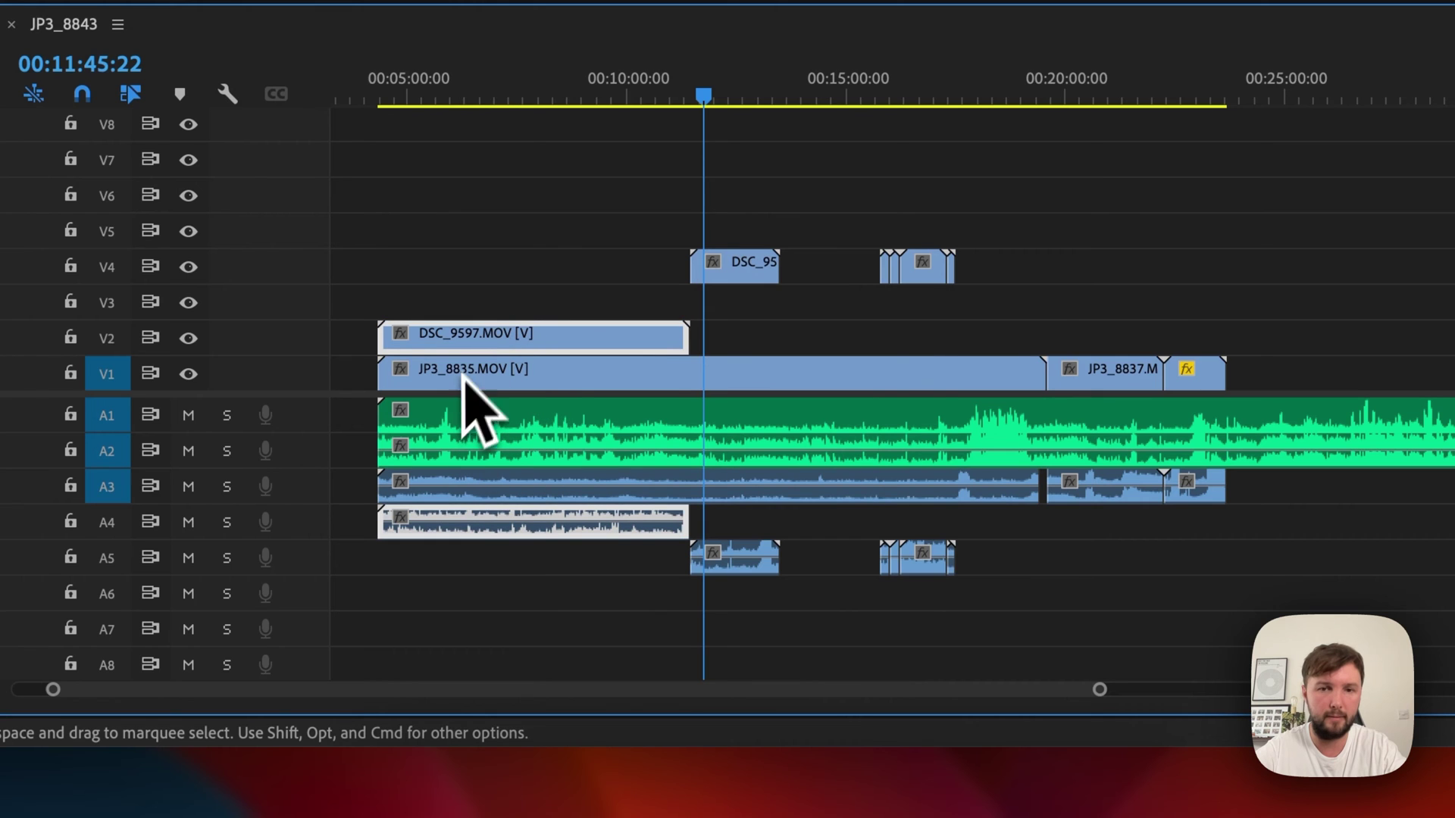
pyautogui.moveTo(608, 341); pyautogui.dragTo(910, 310)
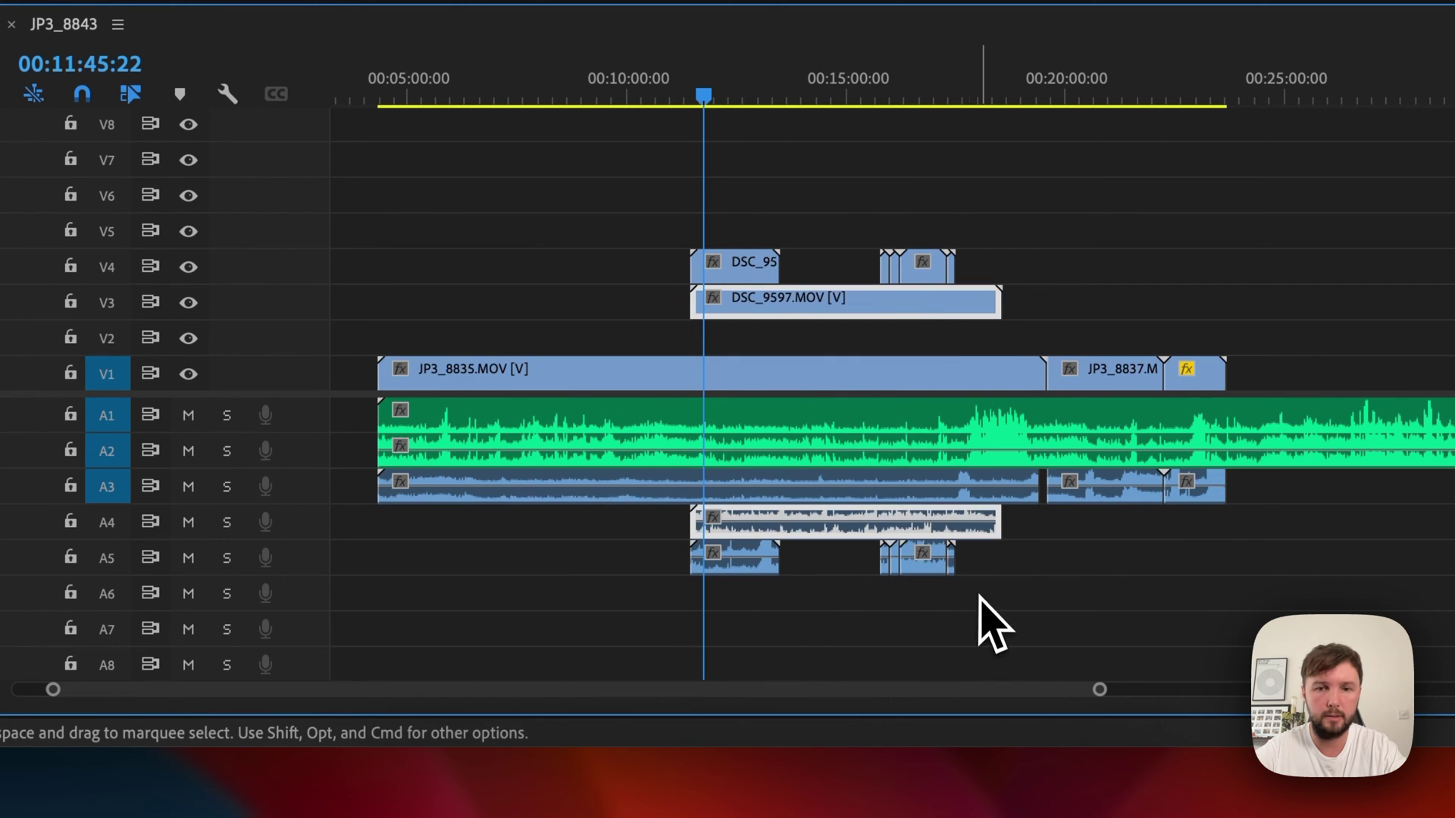
pyautogui.moveTo(973, 594)
pyautogui.mouseDown()
pyautogui.moveTo(735, 575)
pyautogui.moveTo(842, 599)
pyautogui.mouseUp()
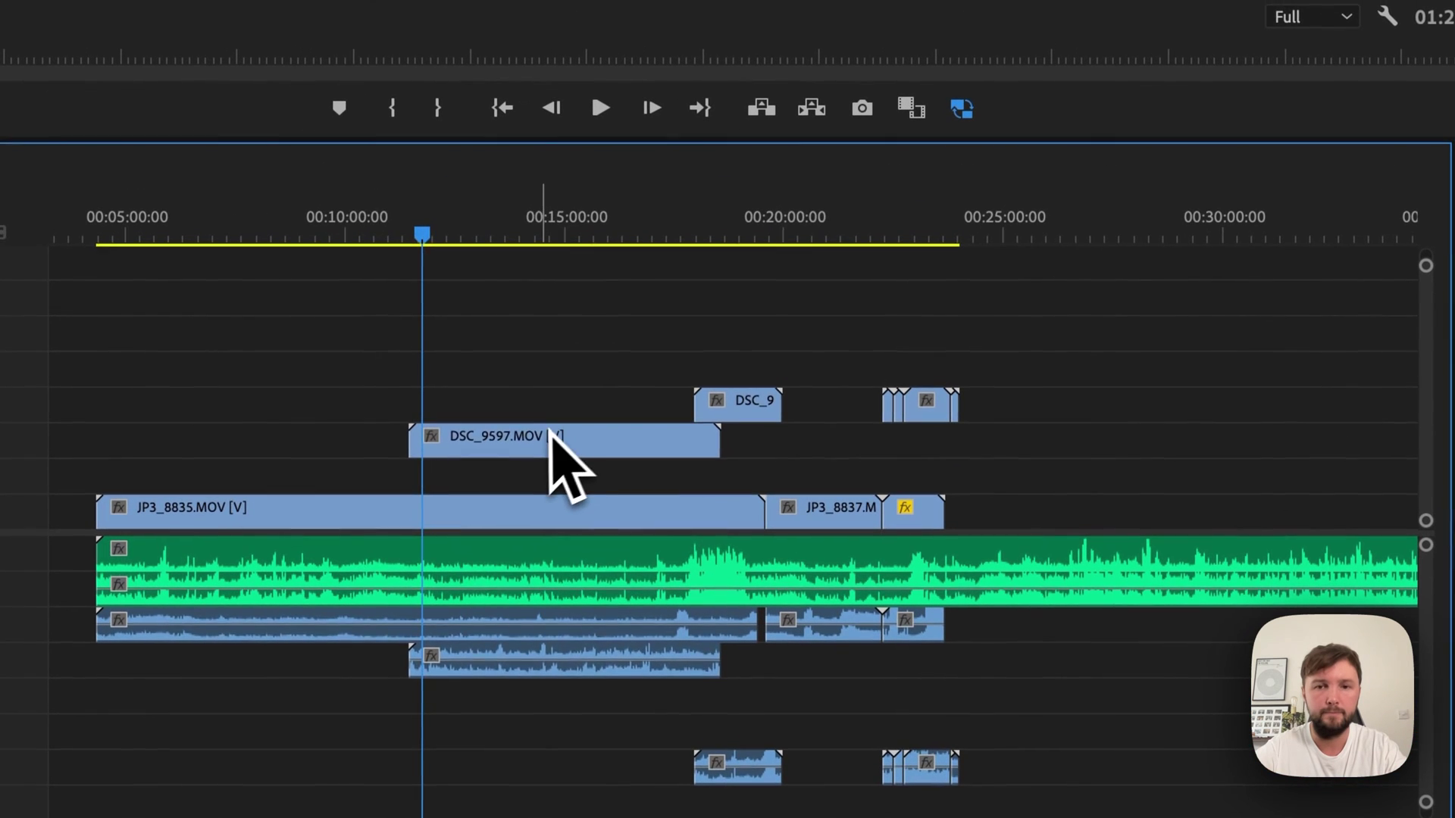
pyautogui.moveTo(635, 284); pyautogui.dragTo(614, 300)
pyautogui.moveTo(528, 453); pyautogui.dragTo(584, 481)
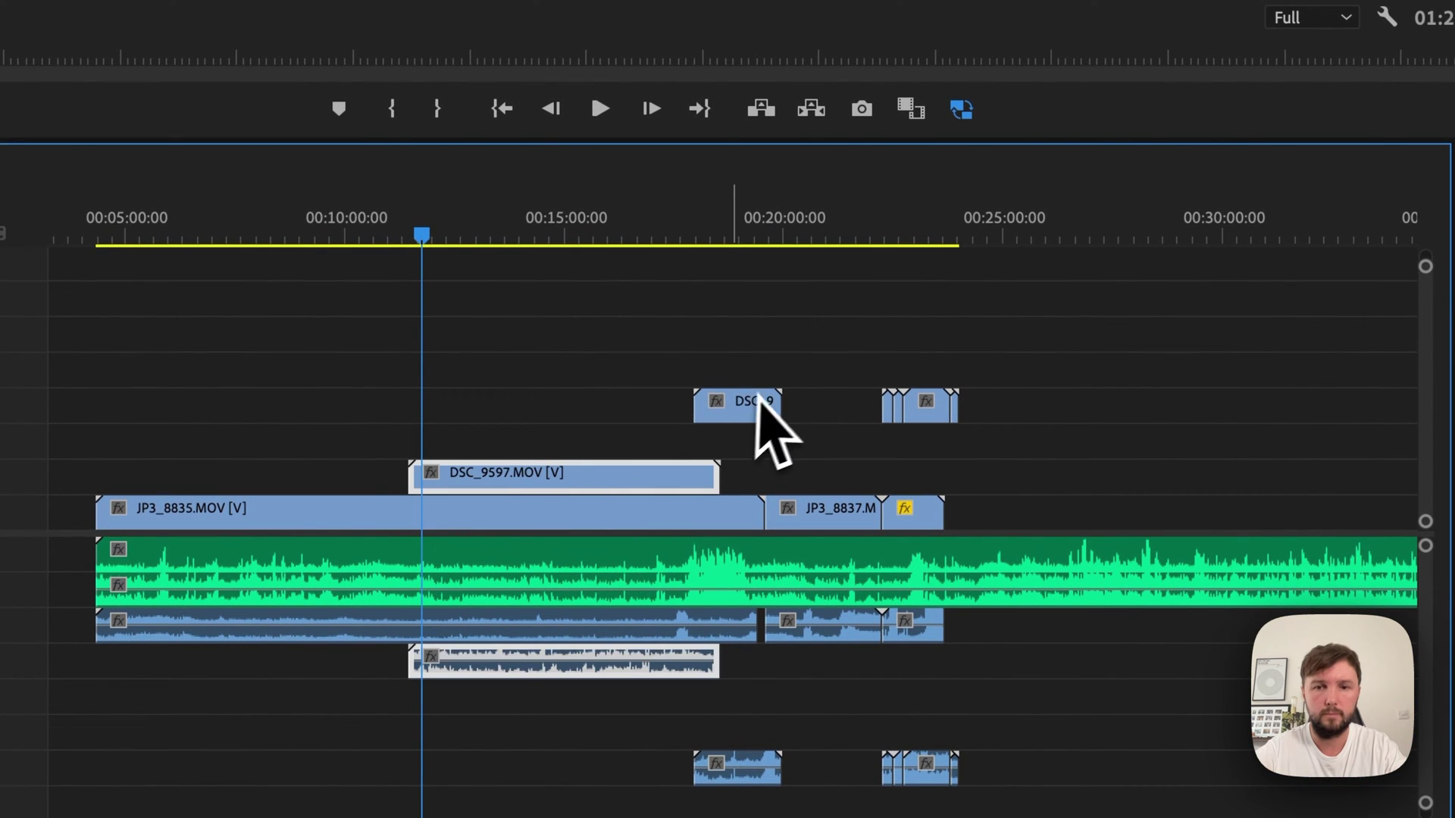
# - Place DSC_9 on V3 near 00:20 and raise its audio two tracks
pyautogui.moveTo(748, 406)
pyautogui.mouseDown()
pyautogui.moveTo(753, 435)
pyautogui.moveTo(793, 466)
pyautogui.moveTo(754, 436)
pyautogui.mouseUp()
pyautogui.click(669, 237)
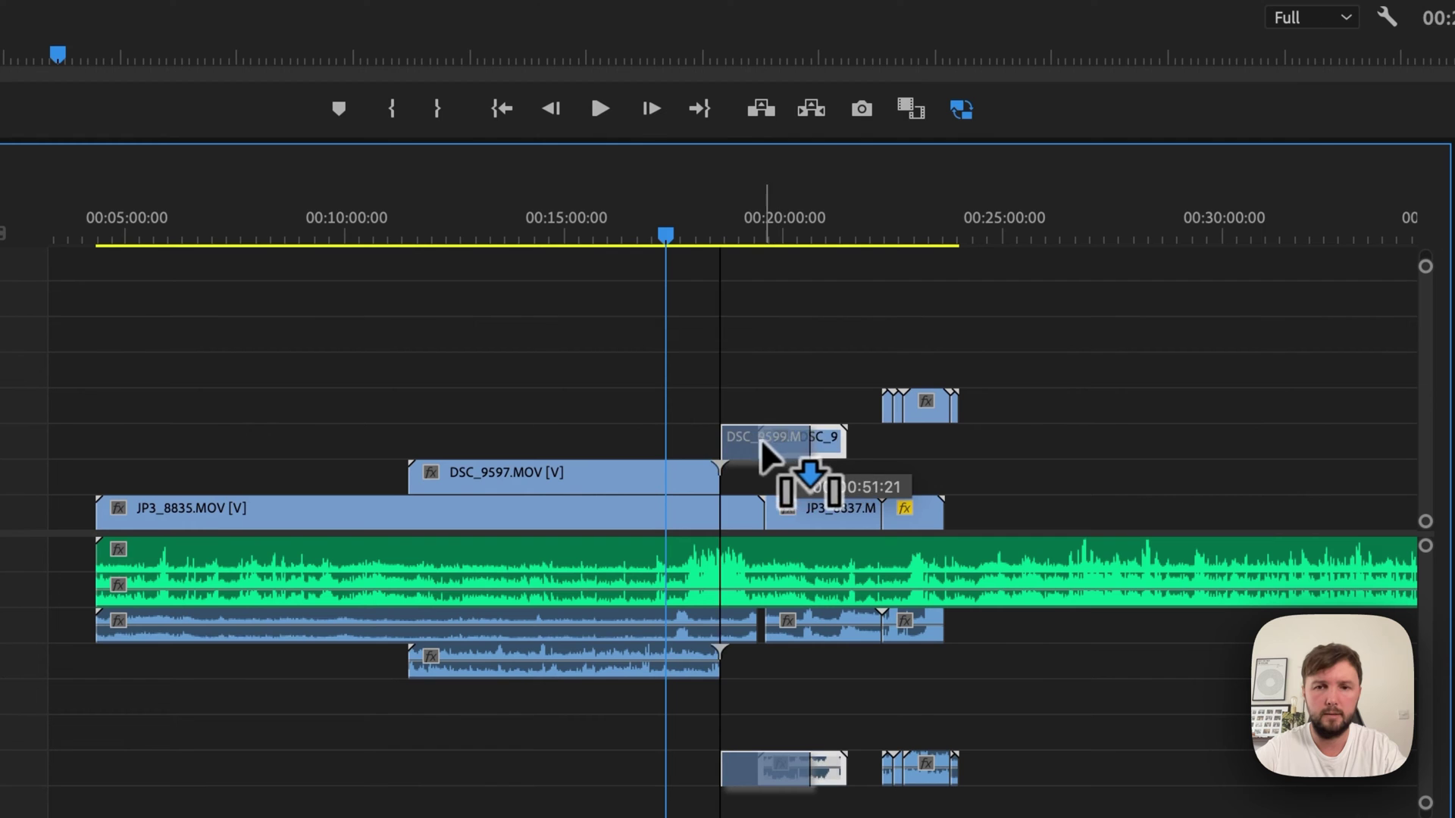
pyautogui.click(1032, 233)
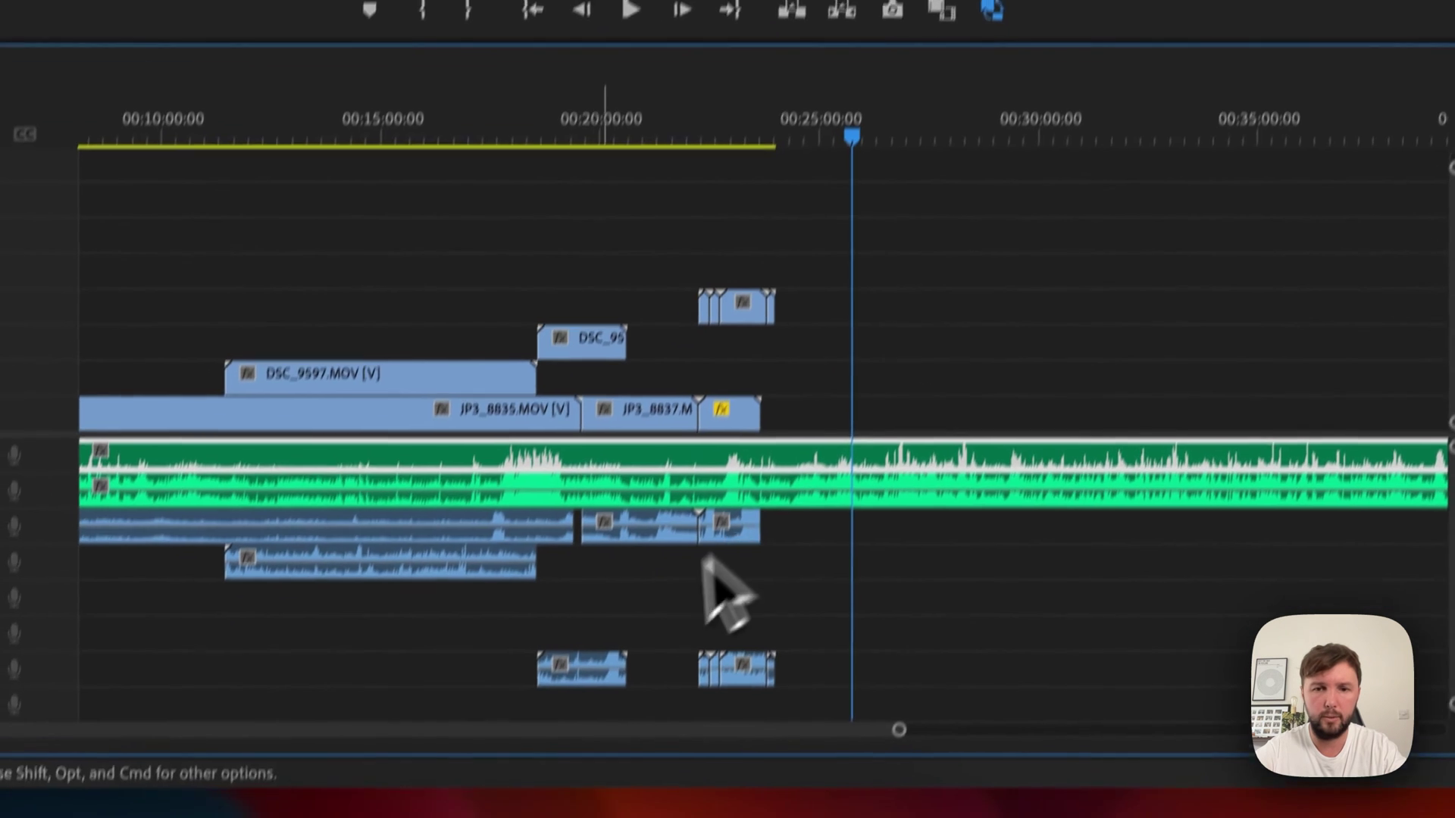
pyautogui.click(603, 622)
pyautogui.moveTo(602, 622); pyautogui.dragTo(593, 549)
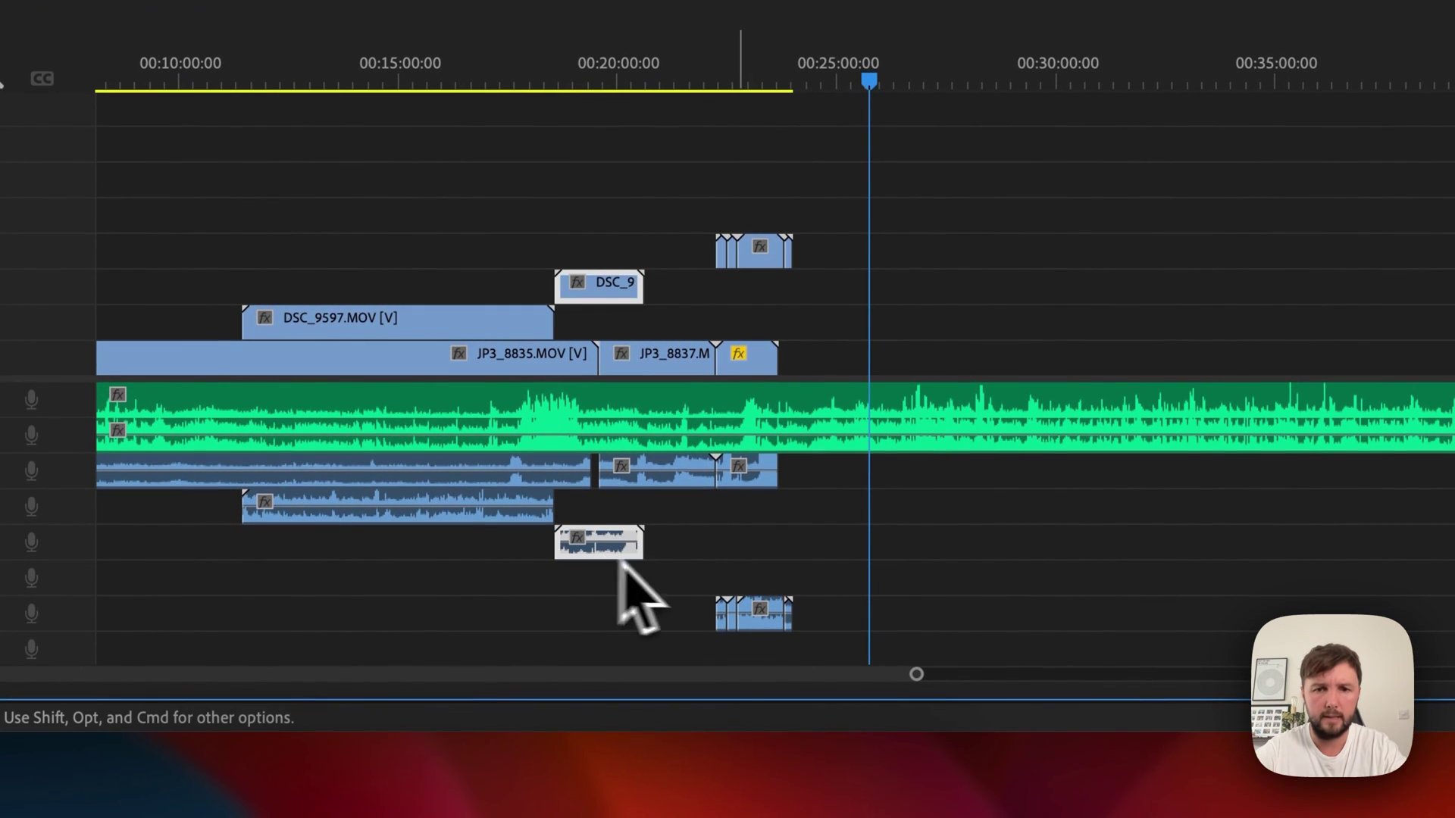
pyautogui.moveTo(810, 591)
pyautogui.mouseDown()
pyautogui.moveTo(710, 627)
pyautogui.moveTo(889, 361)
pyautogui.moveTo(876, 270)
pyautogui.mouseUp()
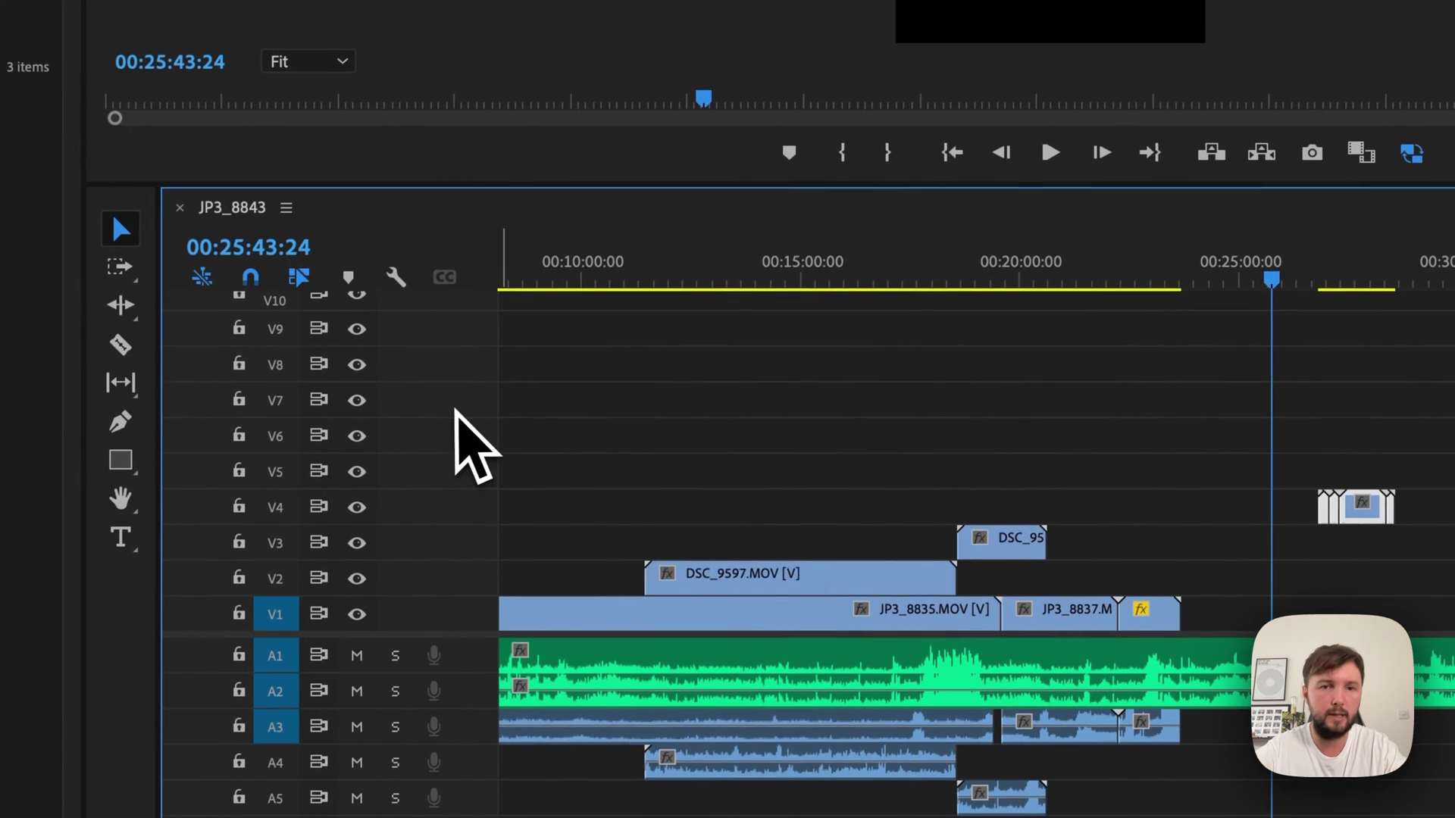
pyautogui.rightClick(457, 418)
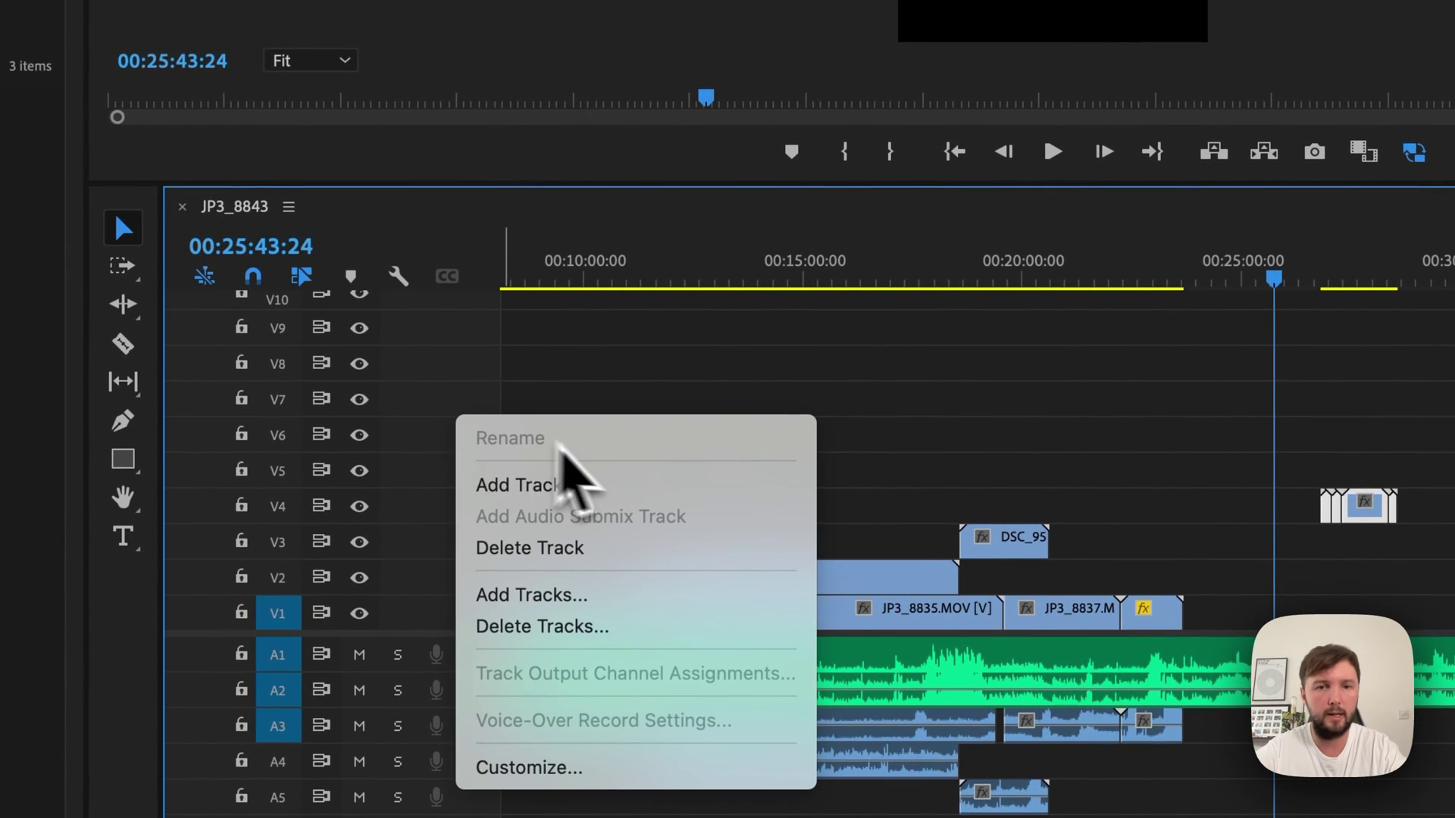
pyautogui.click(521, 594)
pyautogui.click(782, 358)
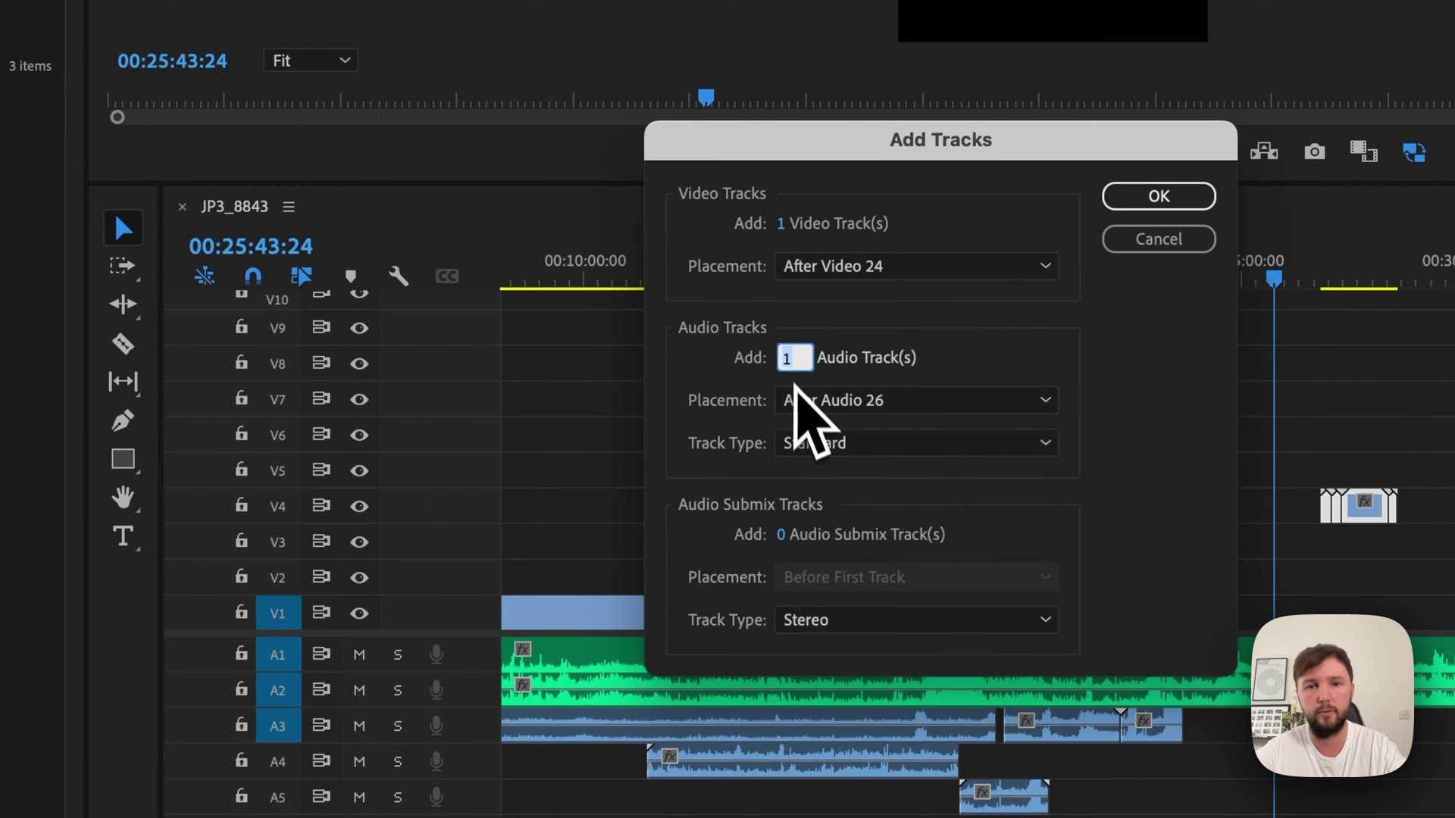
pyautogui.click(1177, 243)
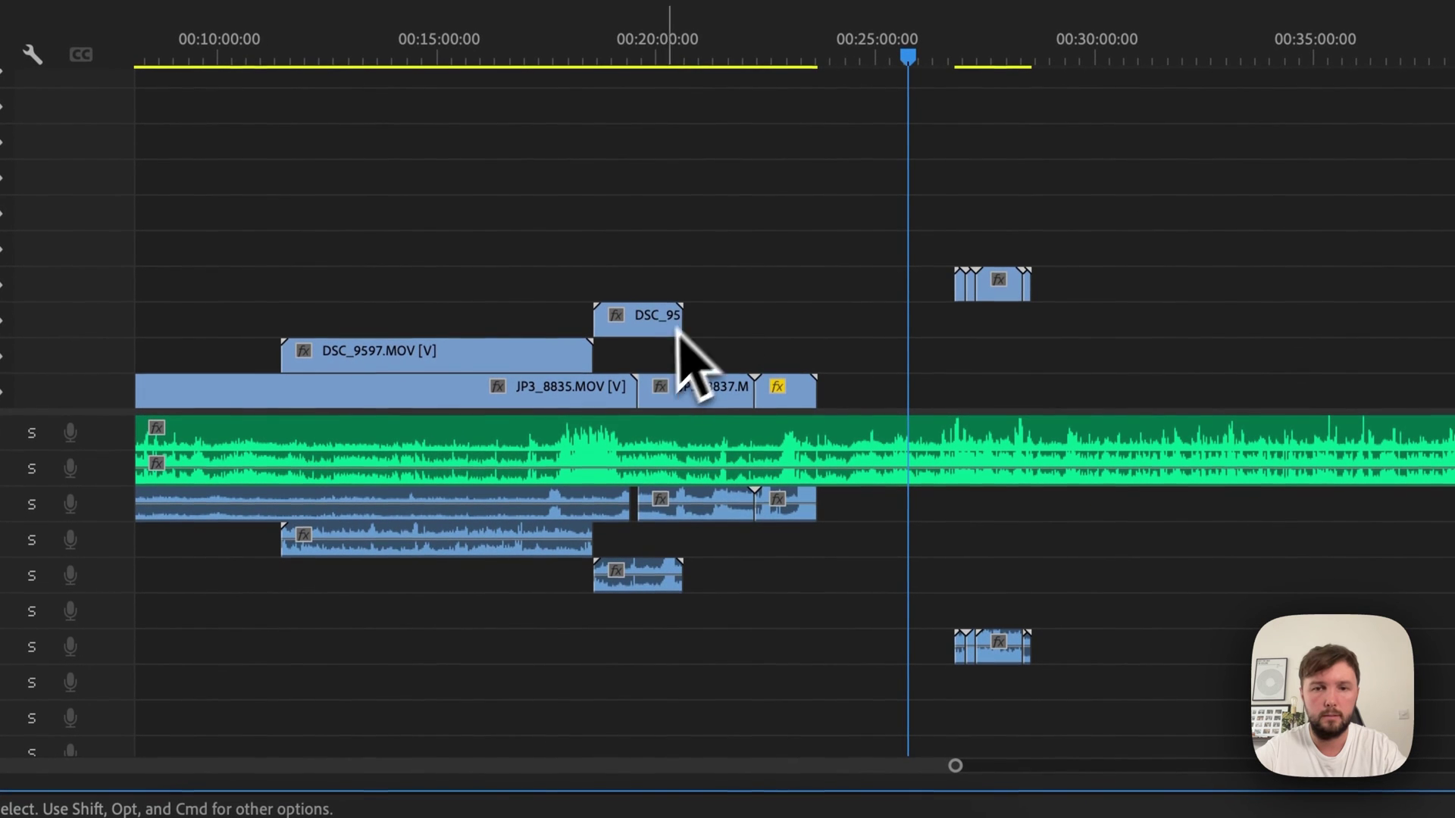
# - Move JP3_8837 onto an empty video track above DSC_95
pyautogui.moveTo(679, 387); pyautogui.dragTo(781, 242)
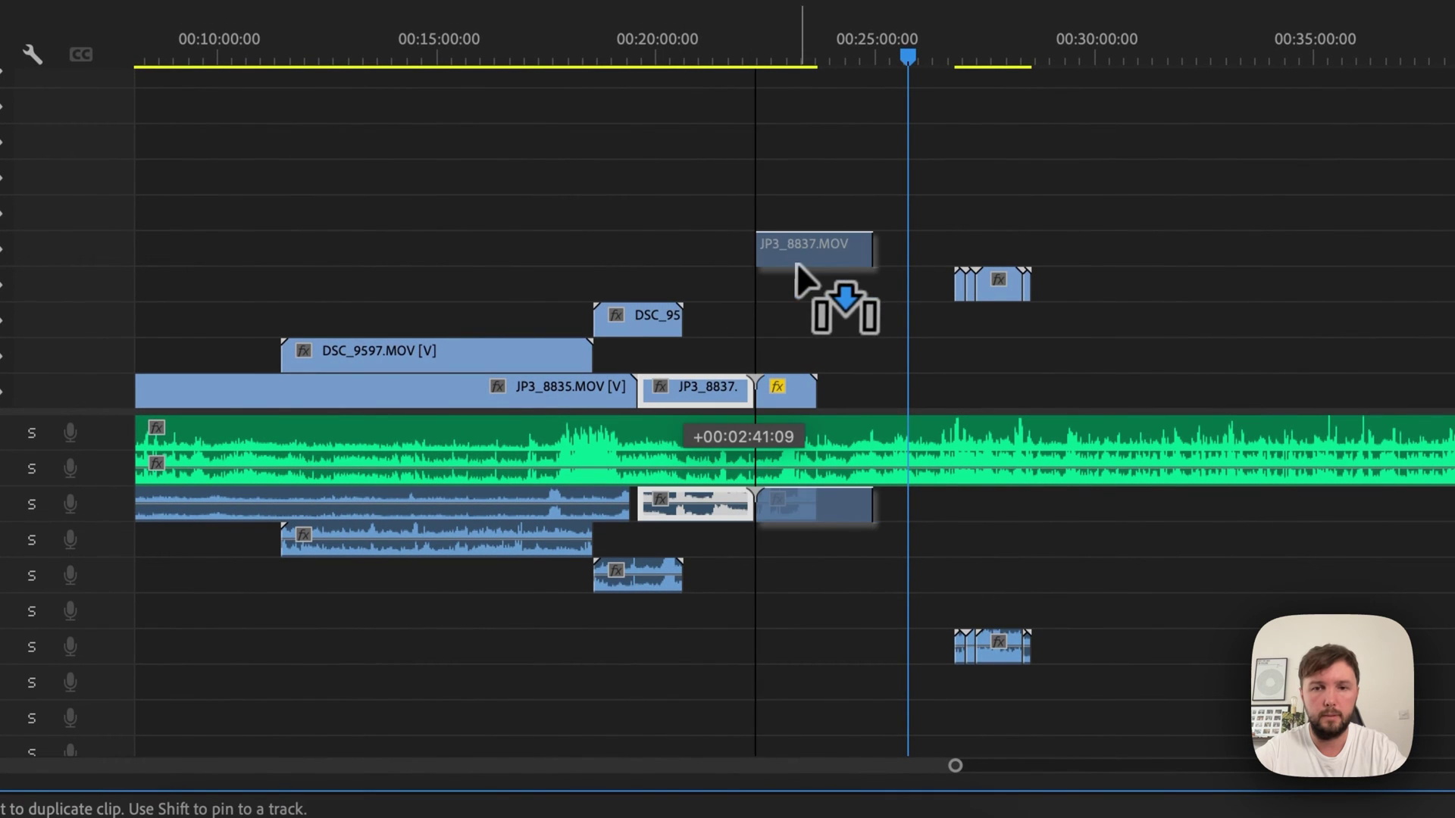
pyautogui.moveTo(779, 241); pyautogui.dragTo(863, 216)
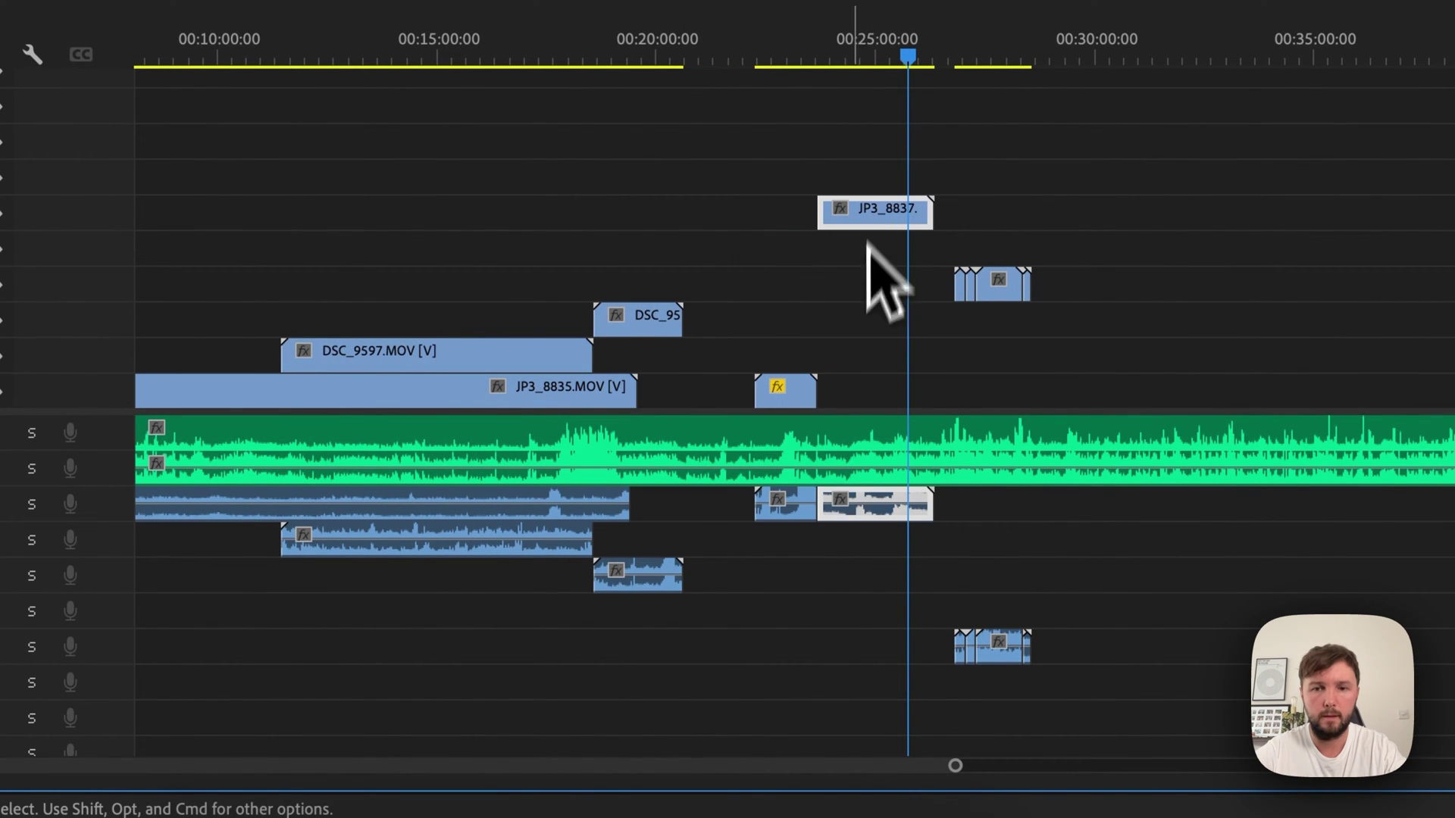
pyautogui.moveTo(870, 514); pyautogui.dragTo(749, 601)
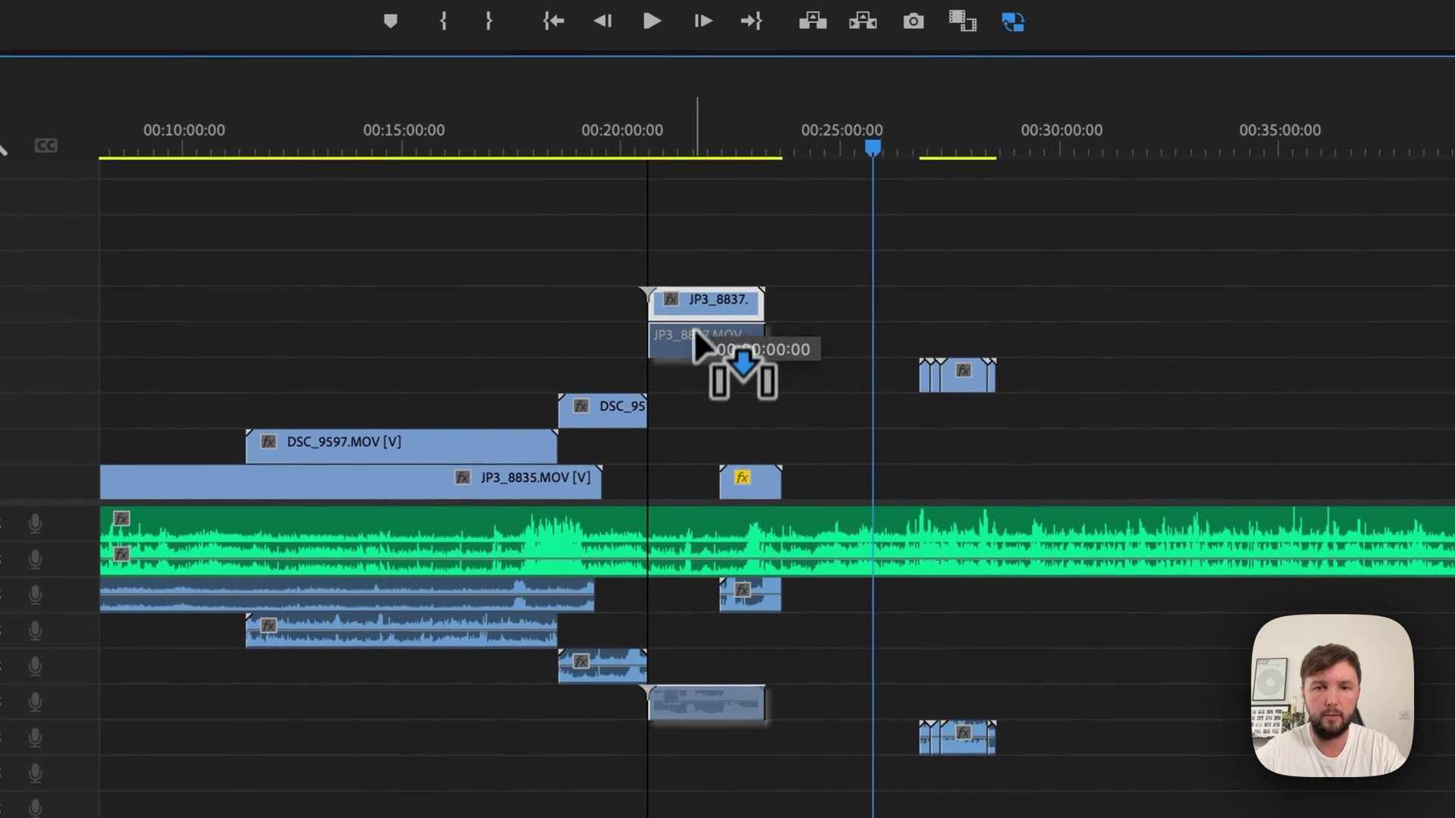
pyautogui.moveTo(748, 594)
pyautogui.mouseDown()
pyautogui.moveTo(694, 355)
pyautogui.moveTo(700, 370)
pyautogui.mouseUp()
# - Give the fx clip and the right-hand clip their own tracks, with the fx audio lower
pyautogui.moveTo(750, 484)
pyautogui.mouseDown()
pyautogui.moveTo(793, 356)
pyautogui.moveTo(837, 348)
pyautogui.mouseUp()
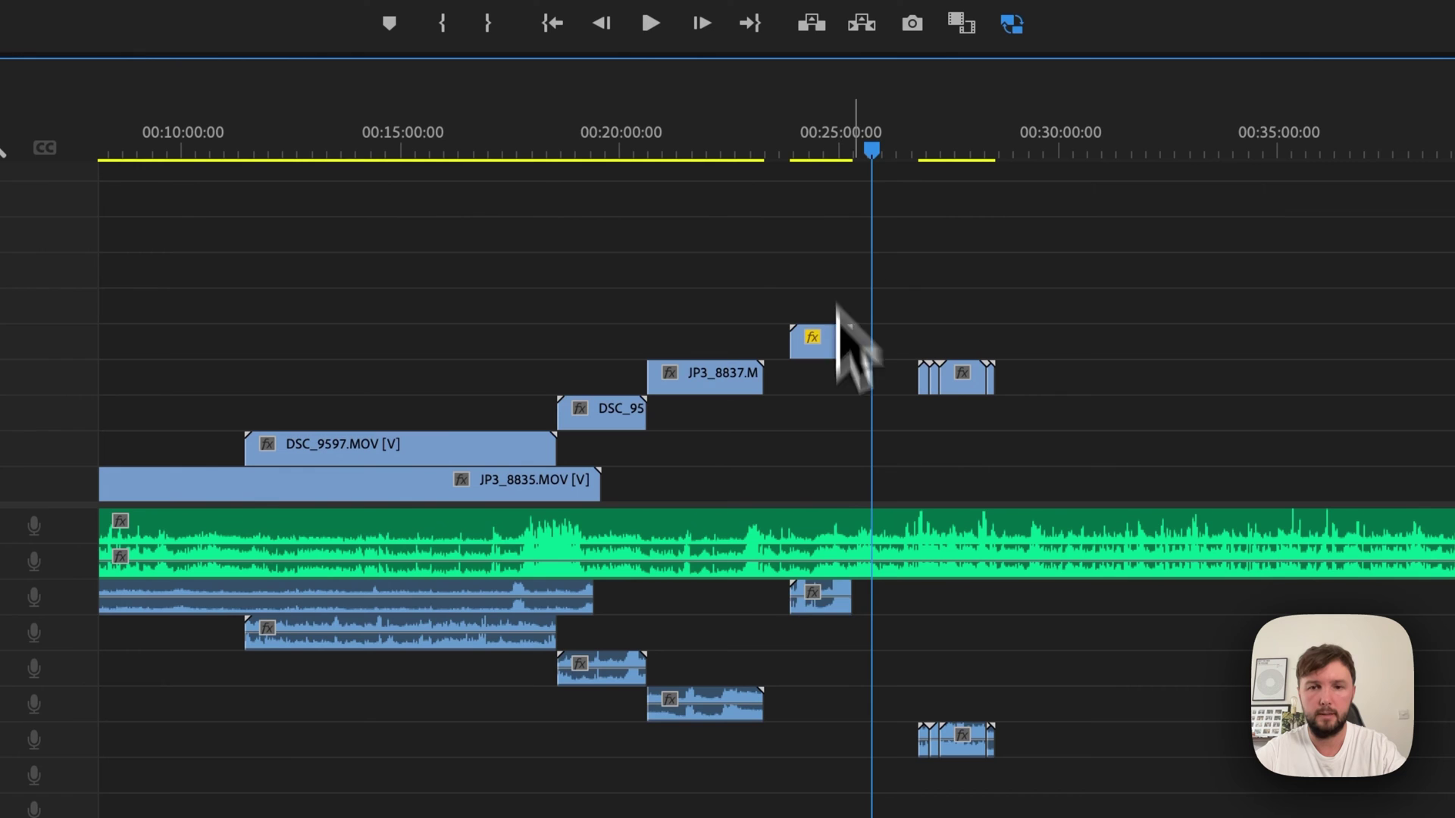
pyautogui.moveTo(820, 591); pyautogui.dragTo(819, 732)
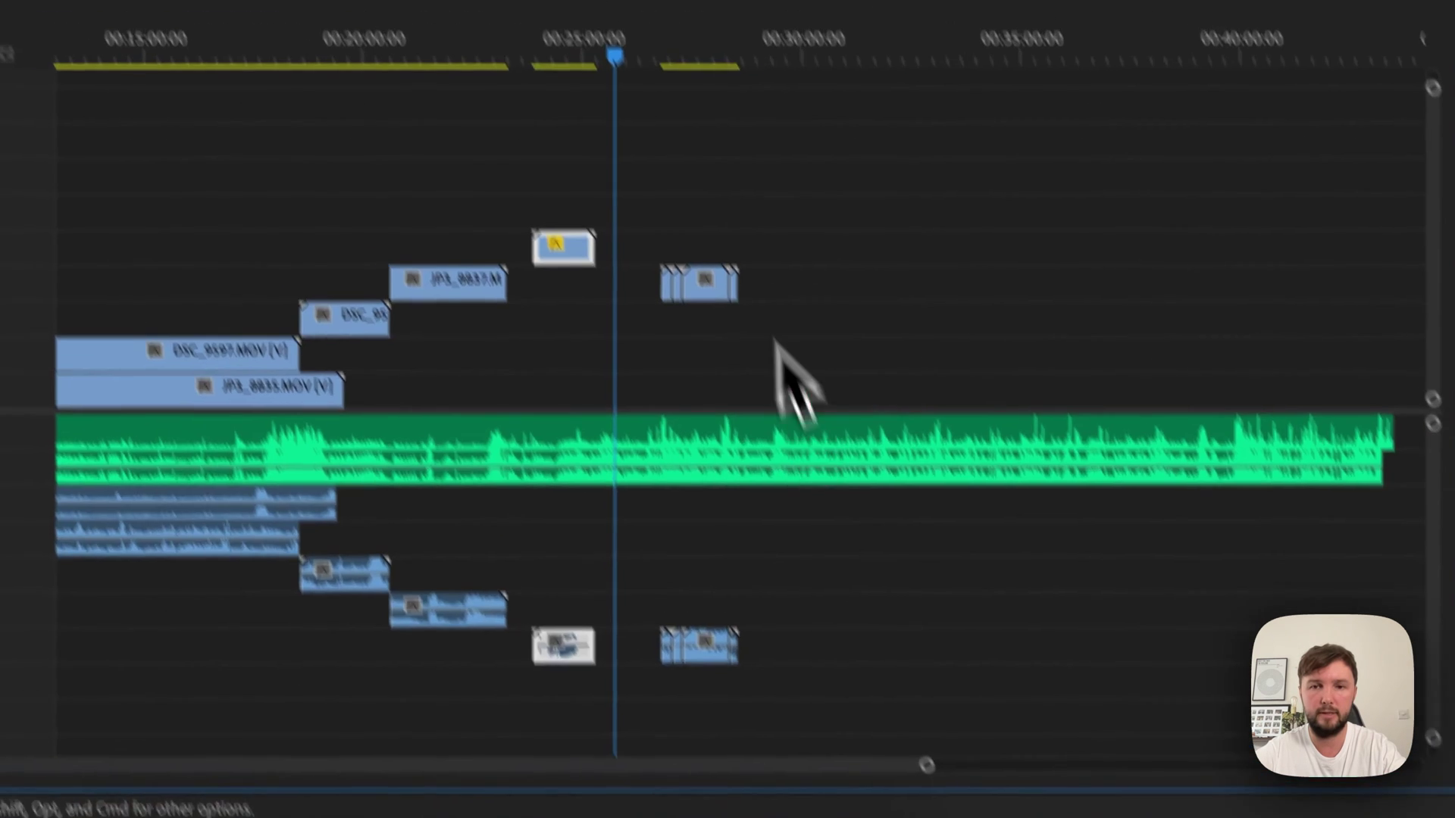
pyautogui.moveTo(774, 342)
pyautogui.mouseDown()
pyautogui.moveTo(713, 343)
pyautogui.moveTo(728, 364)
pyautogui.moveTo(723, 279)
pyautogui.moveTo(741, 321)
pyautogui.moveTo(753, 220)
pyautogui.mouseUp()
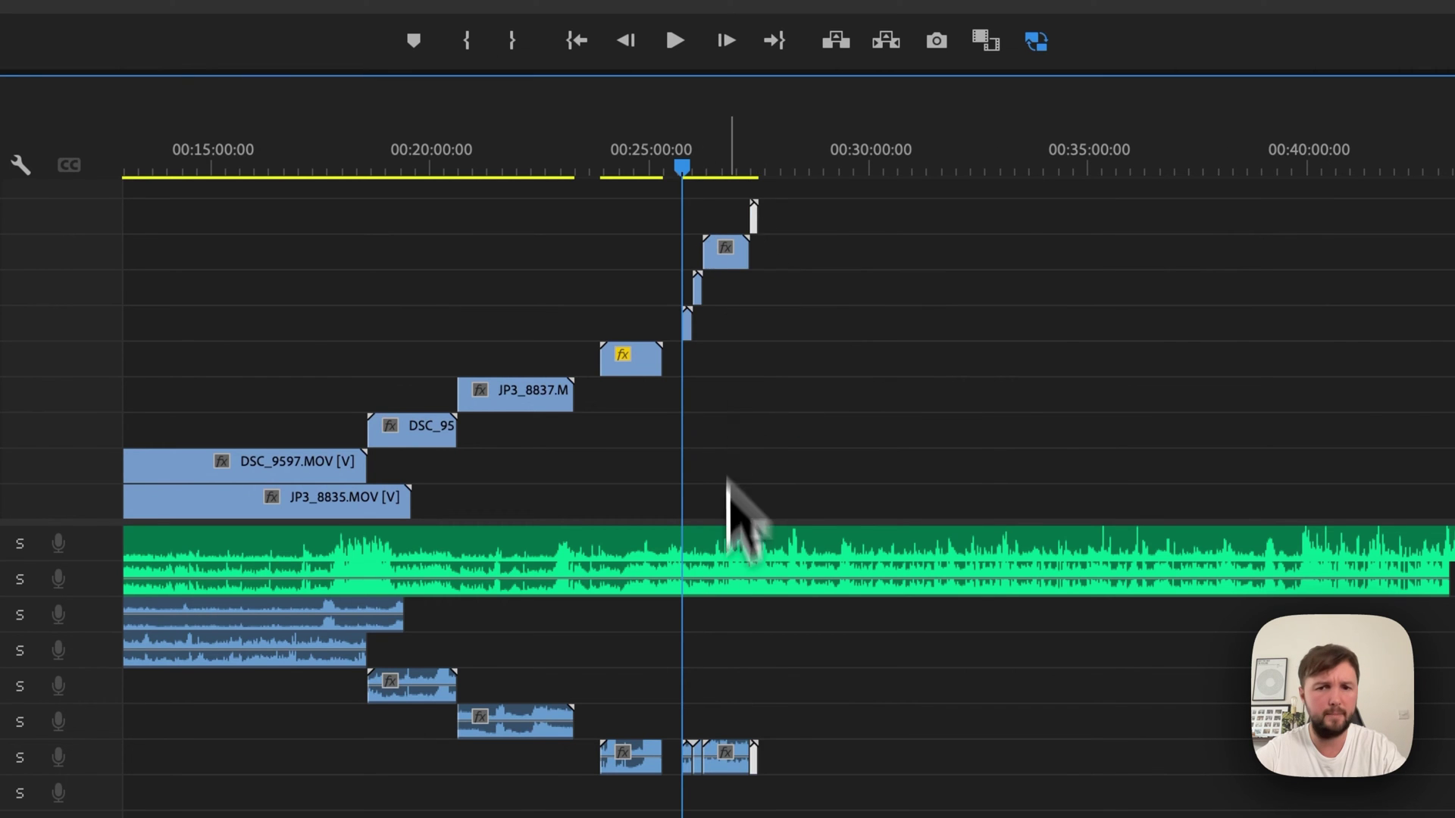
# - Step the small clips' audio down onto A9, A10 and A11, then zoom out with \
pyautogui.click(686, 759)
pyautogui.moveTo(793, 568); pyautogui.dragTo(805, 602)
pyautogui.scroll(-3, 819, 579)
pyautogui.hscroll(2, 818, 580)
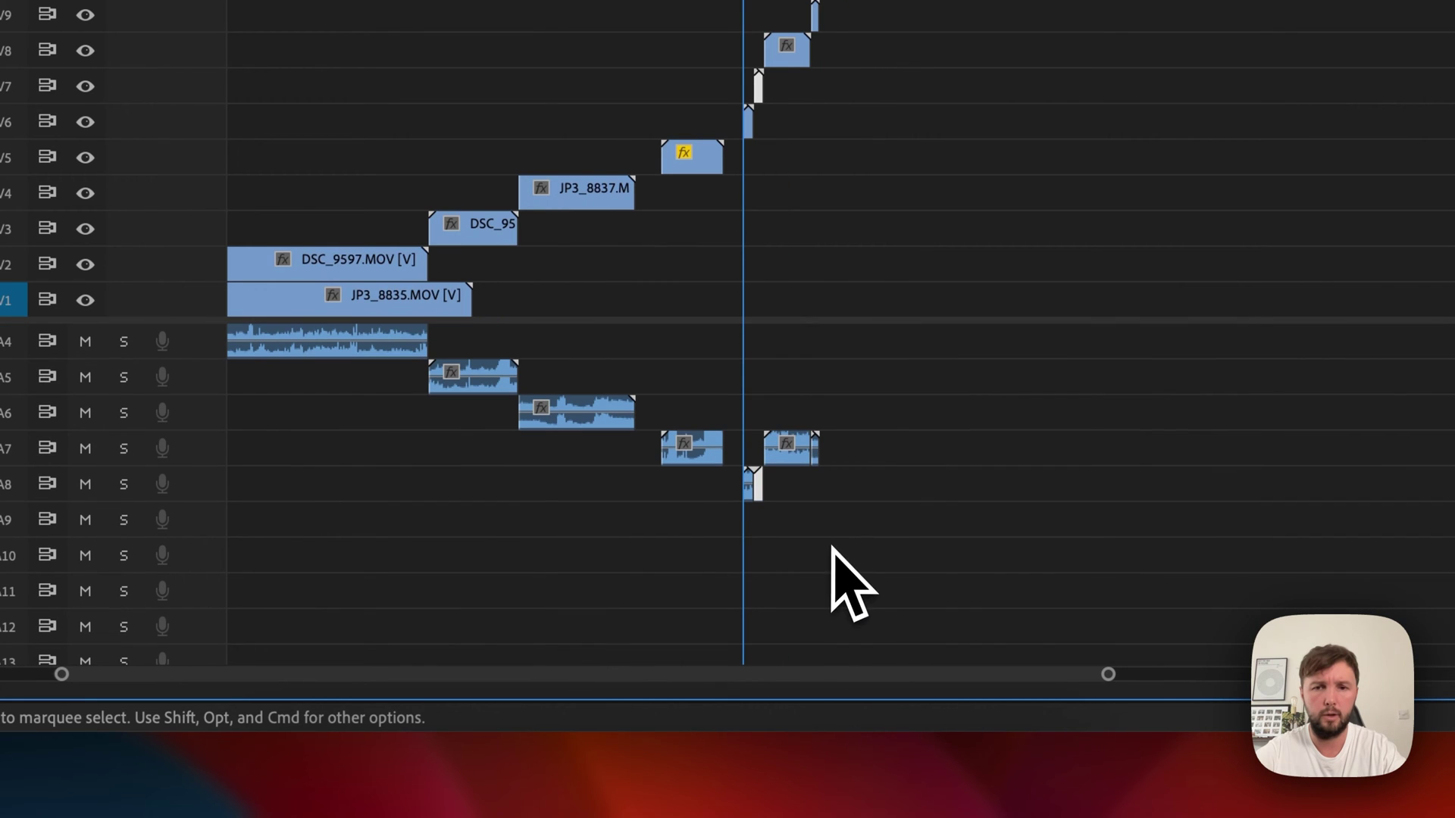
pyautogui.moveTo(792, 455); pyautogui.dragTo(788, 477)
pyautogui.moveTo(782, 538); pyautogui.dragTo(777, 541)
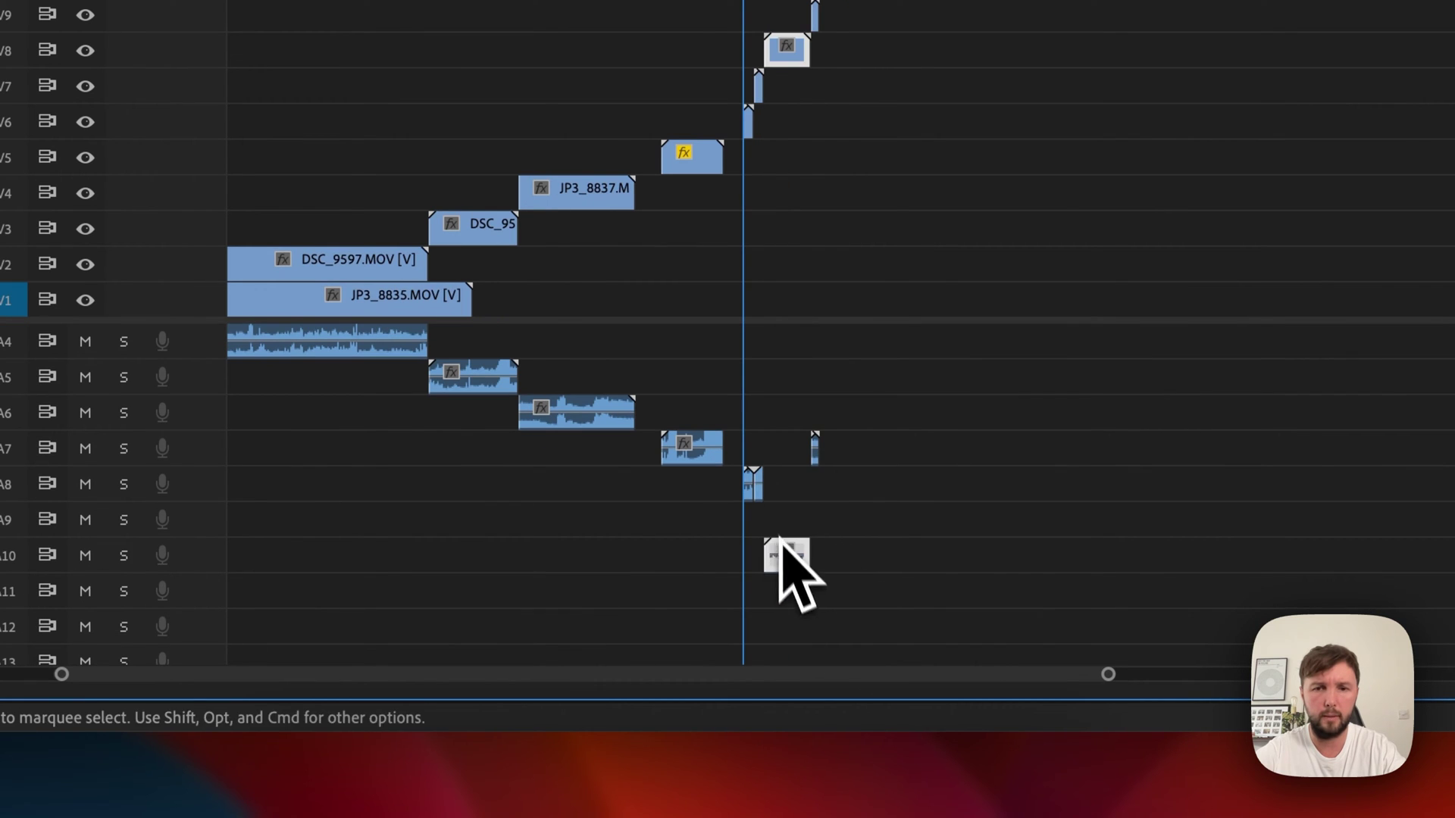
pyautogui.moveTo(758, 489); pyautogui.dragTo(757, 511)
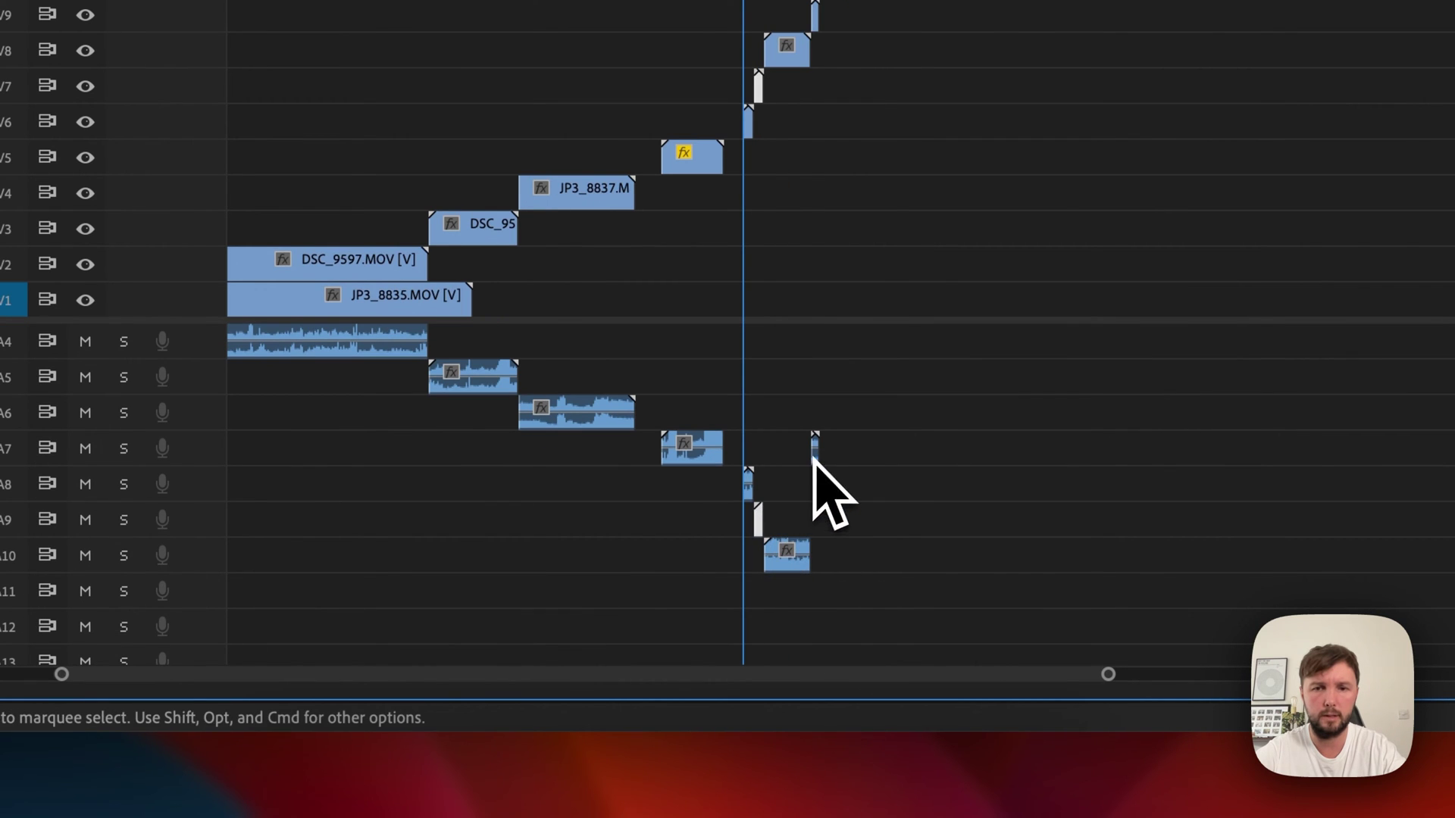
pyautogui.moveTo(814, 449); pyautogui.dragTo(813, 592)
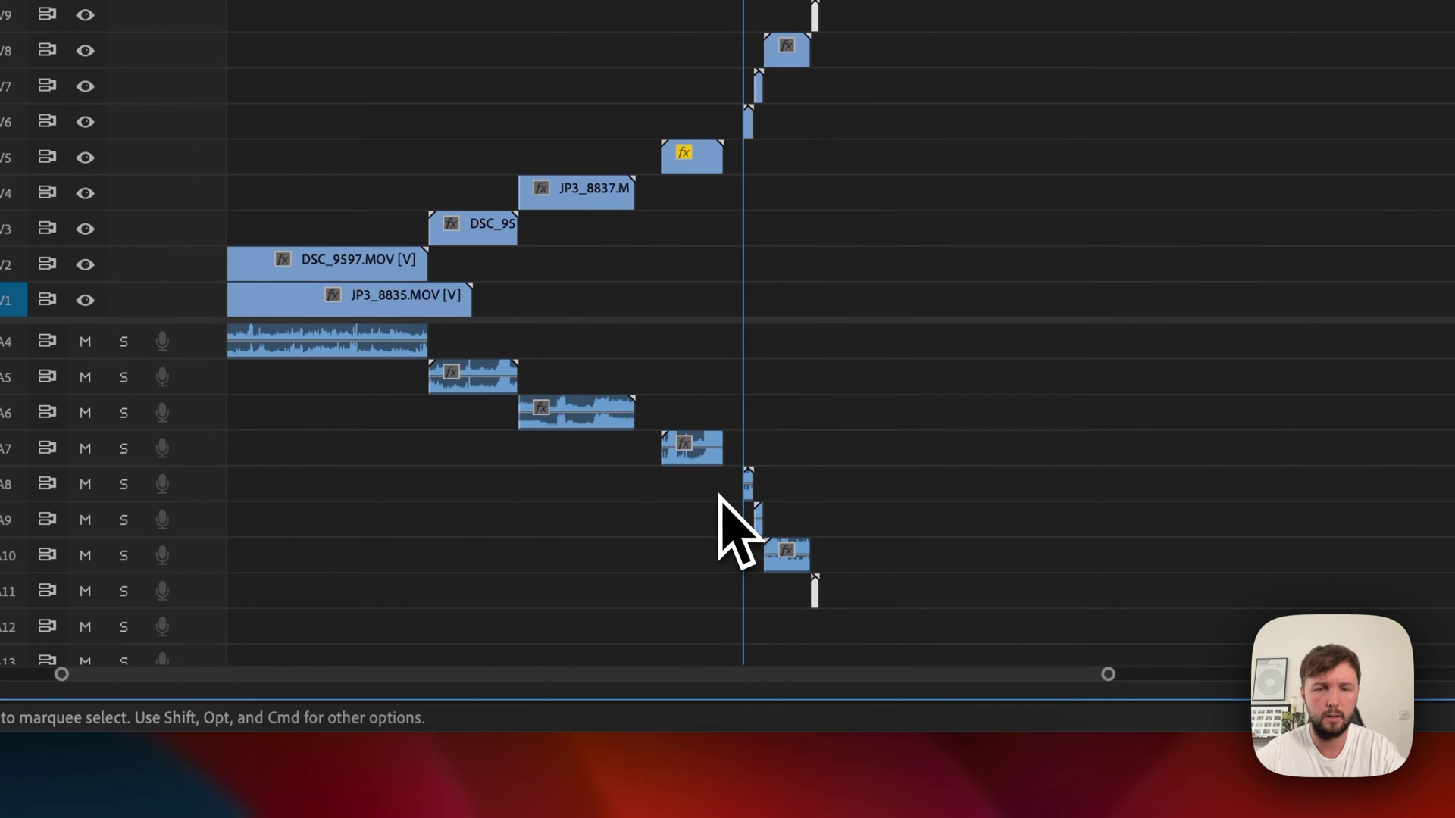
pyautogui.press('\\')
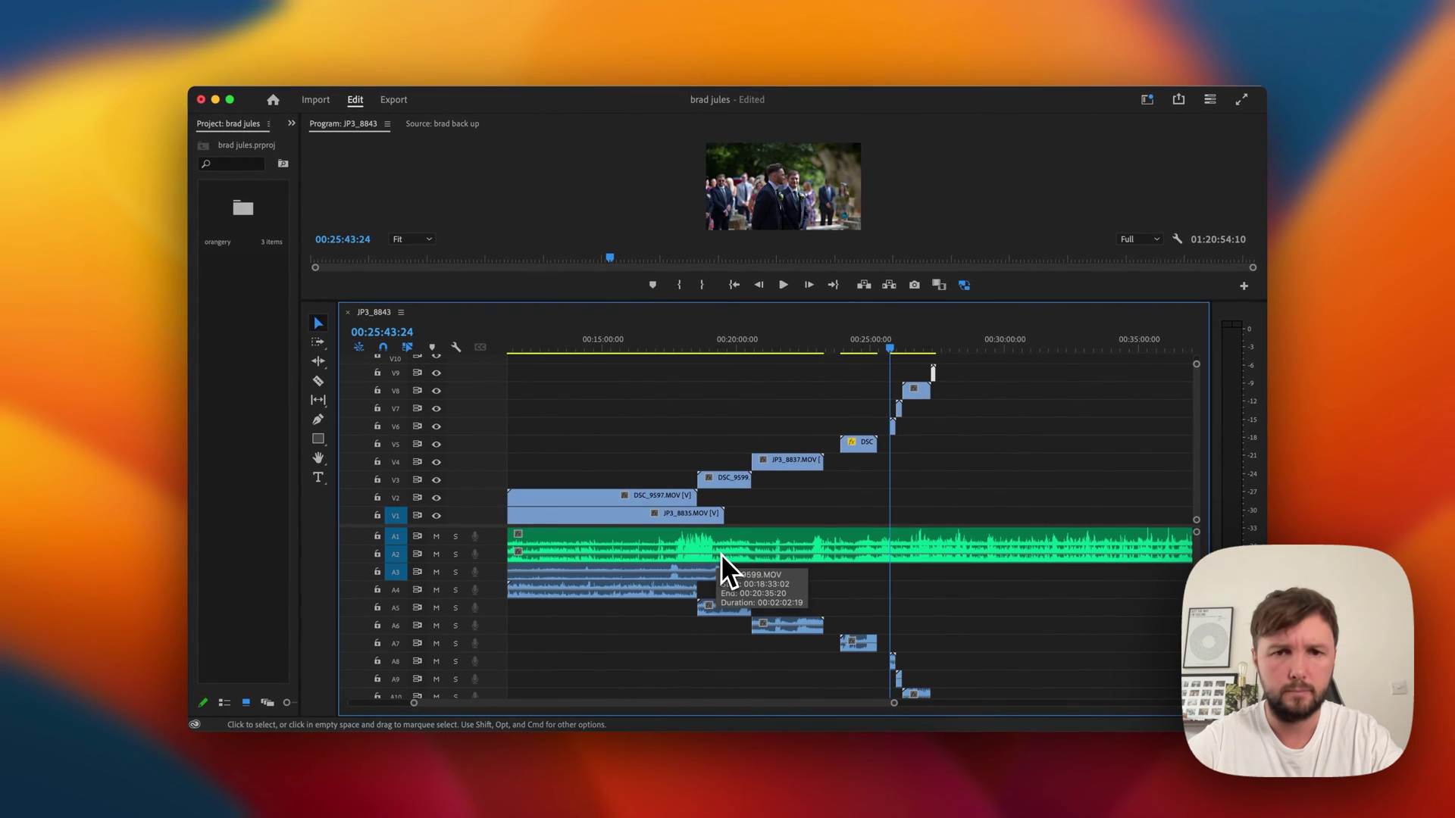
pyautogui.hscroll(-1, 705, 591)
pyautogui.hscroll(-2, 699, 602)
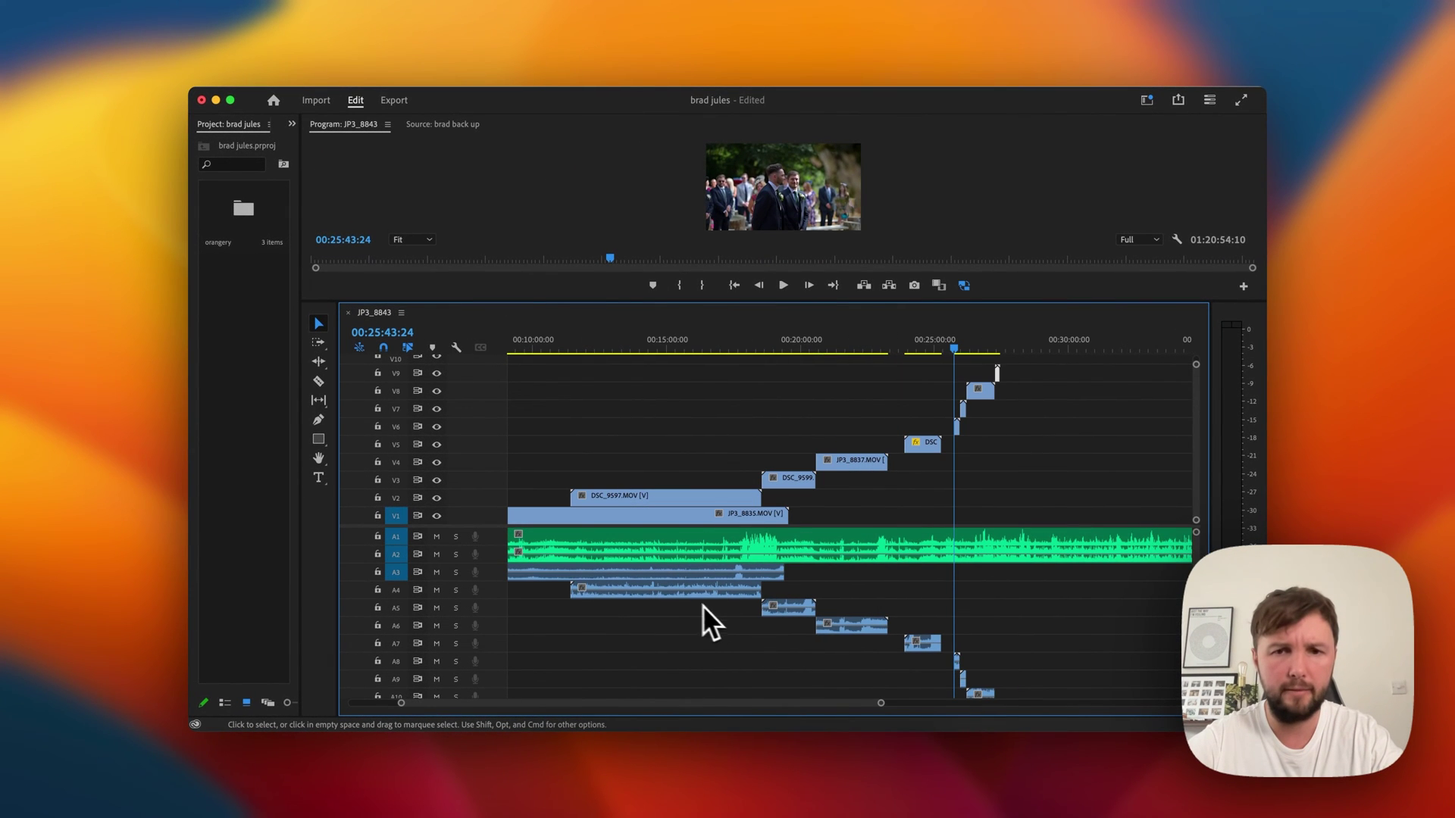
pyautogui.hscroll(4, 827, 609)
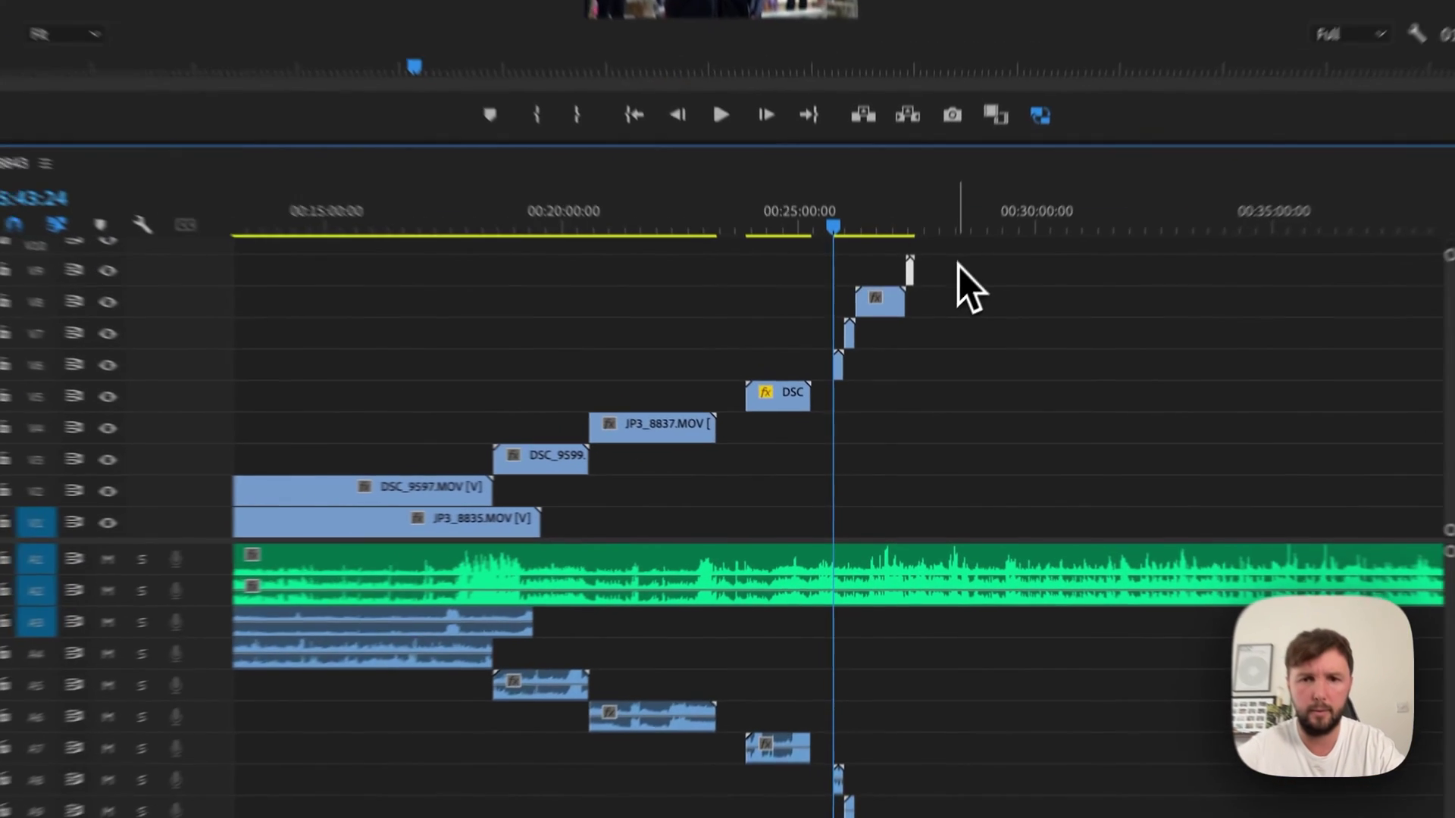
# - Synchronize every clip in the sequence by Audio on Track Channel 1
pyautogui.moveTo(919, 369); pyautogui.dragTo(565, 681)
pyautogui.moveTo(471, 632); pyautogui.dragTo(467, 633)
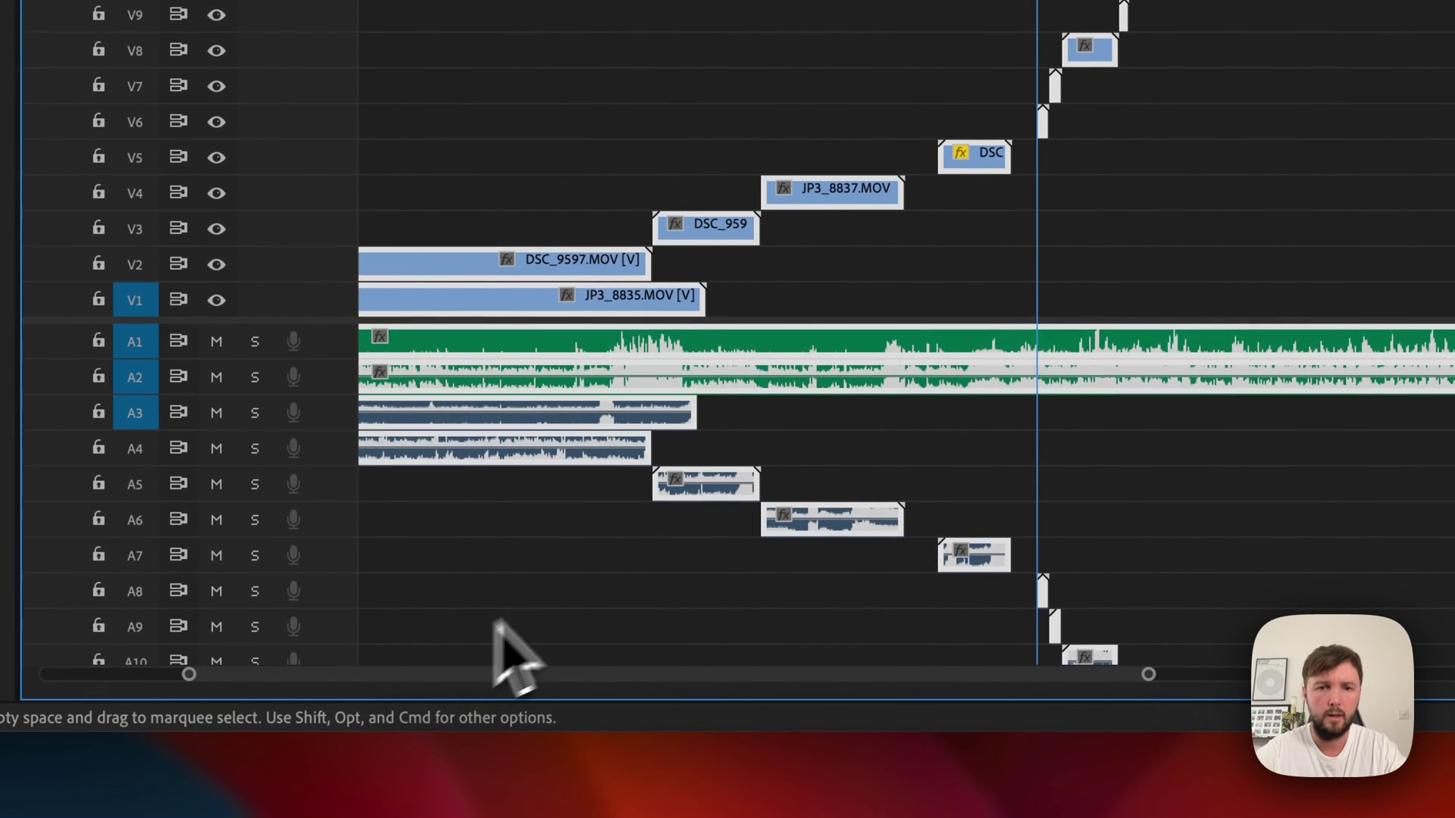
pyautogui.scroll(-4, 682, 568)
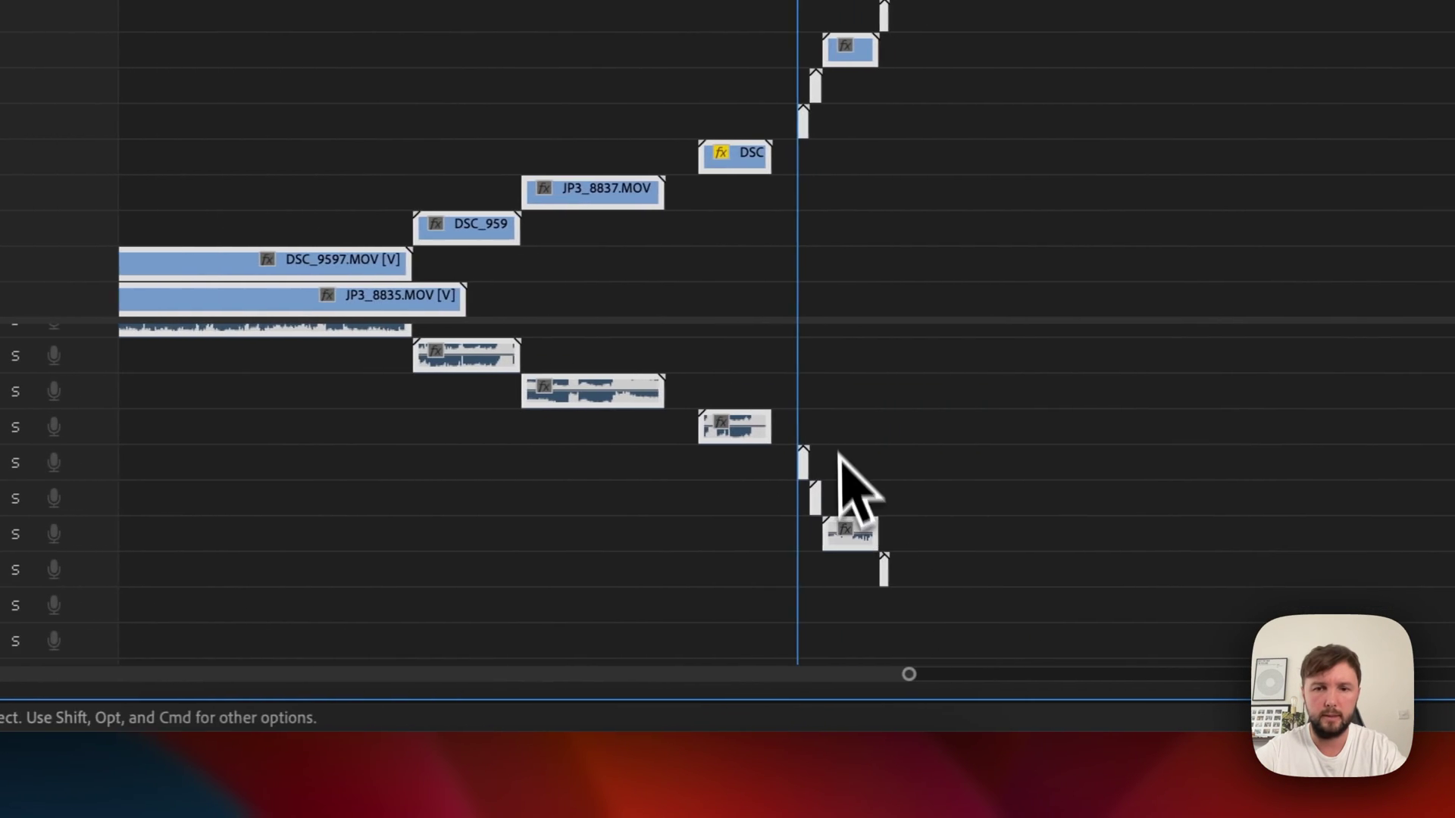
pyautogui.scroll(3, 812, 456)
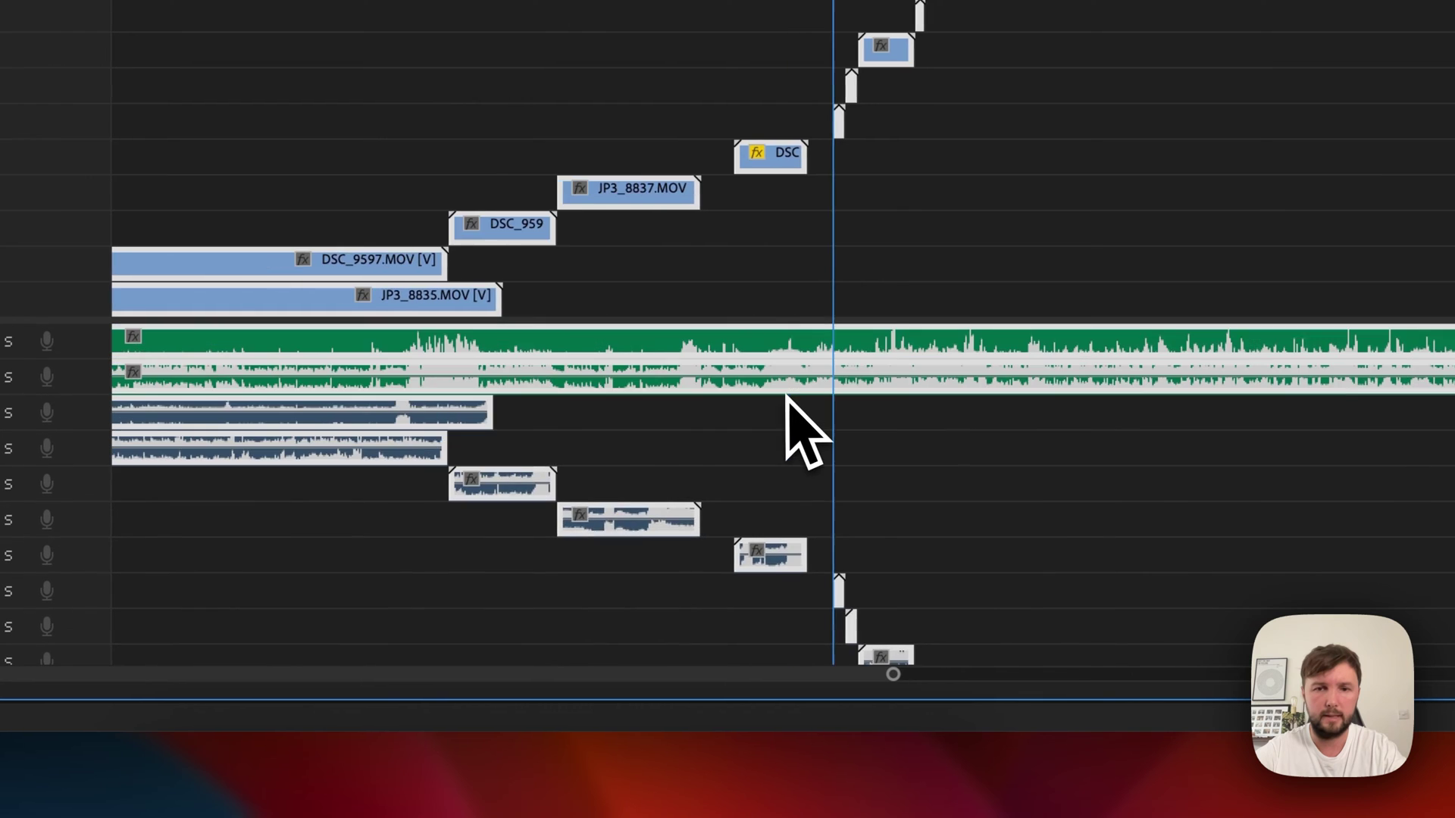
pyautogui.scroll(4, 793, 427)
pyautogui.hscroll(3, 688, 375)
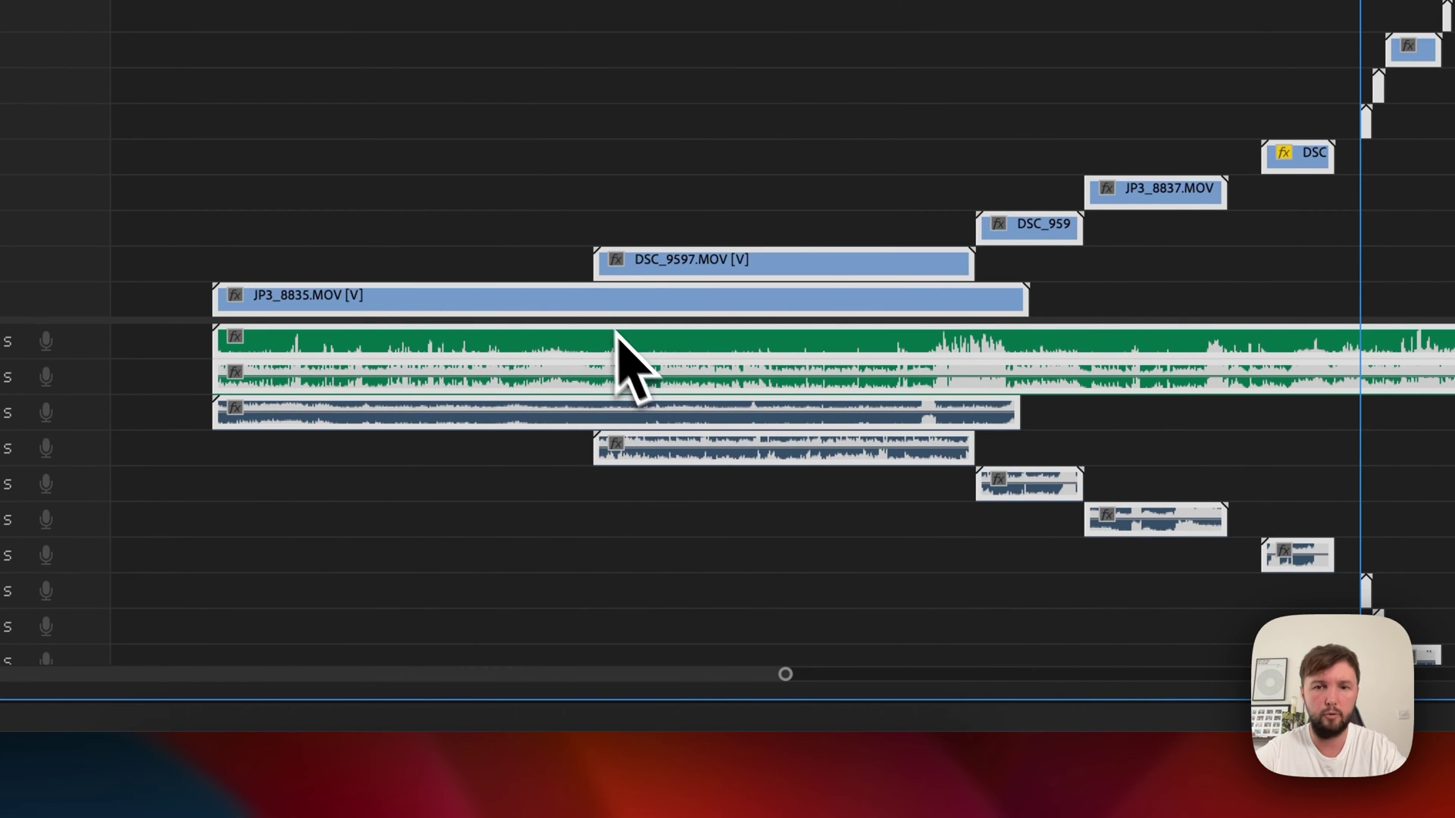
pyautogui.rightClick(584, 305)
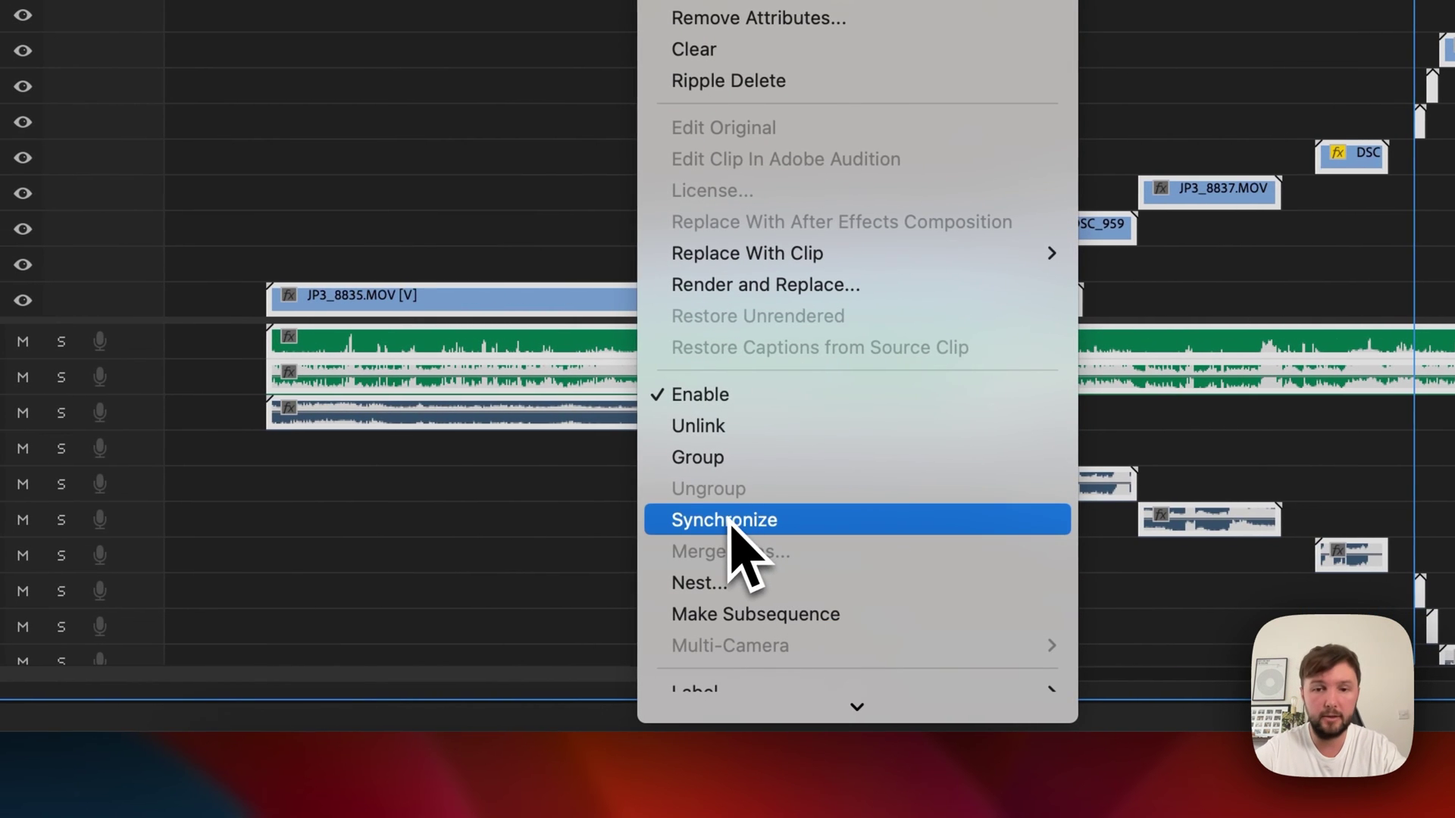
pyautogui.click(726, 534)
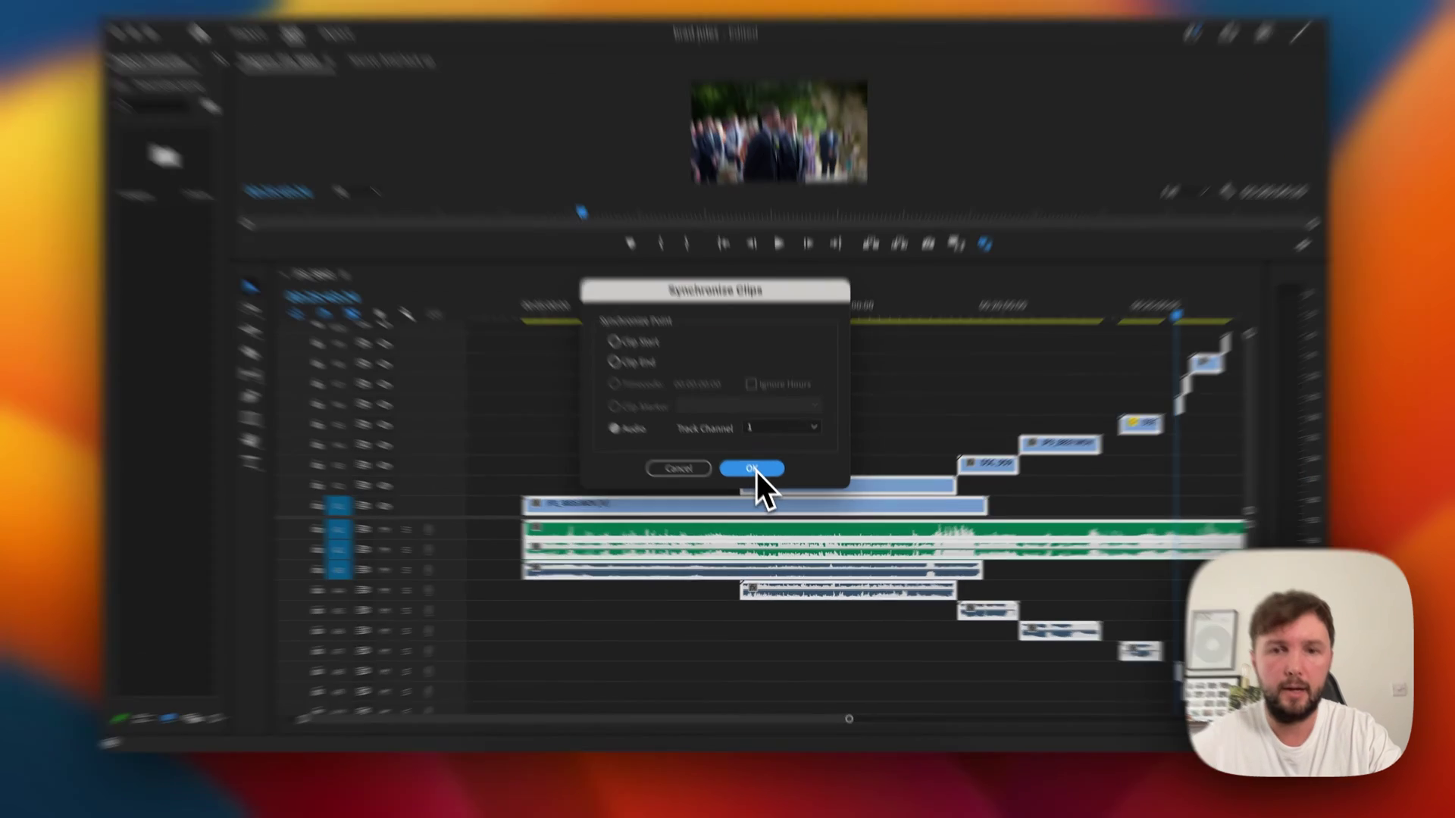
pyautogui.click(756, 483)
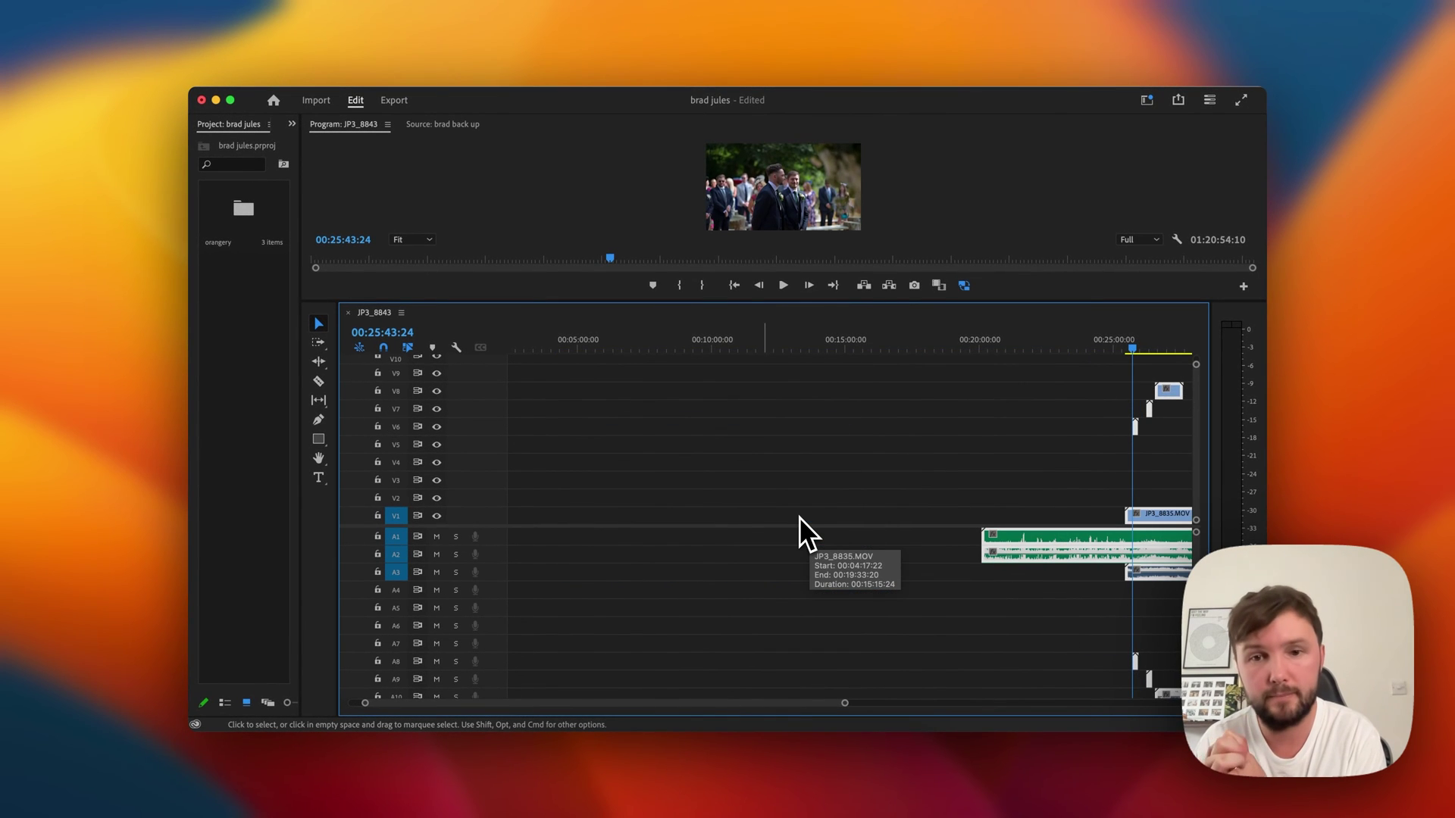
pyautogui.hscroll(5, 799, 517)
pyautogui.hscroll(3, 799, 516)
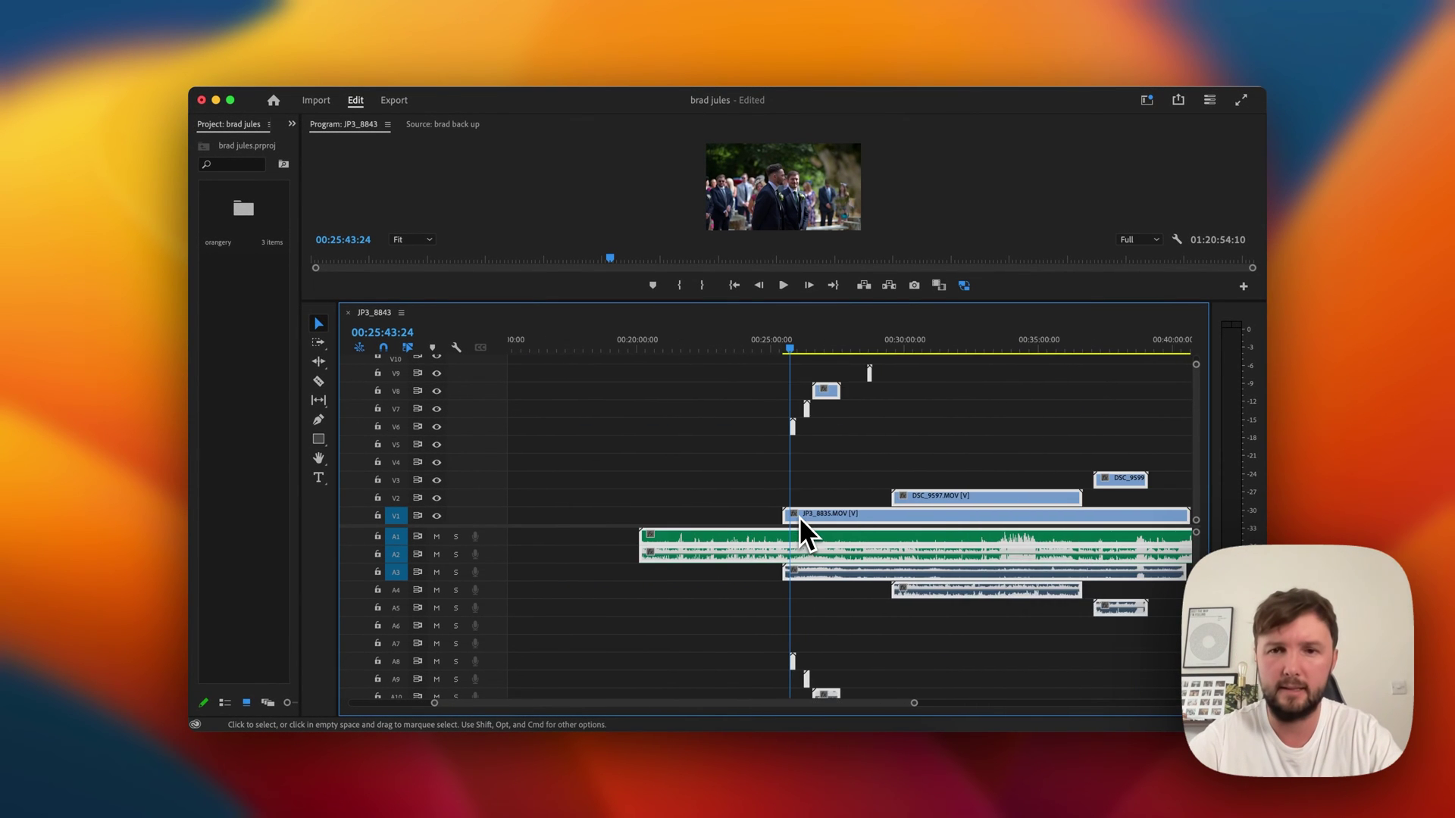
pyautogui.hscroll(3, 805, 527)
pyautogui.keyDown('alt'); pyautogui.scroll(-3, 805, 530); pyautogui.keyUp('alt')
pyautogui.hscroll(2, 1012, 441)
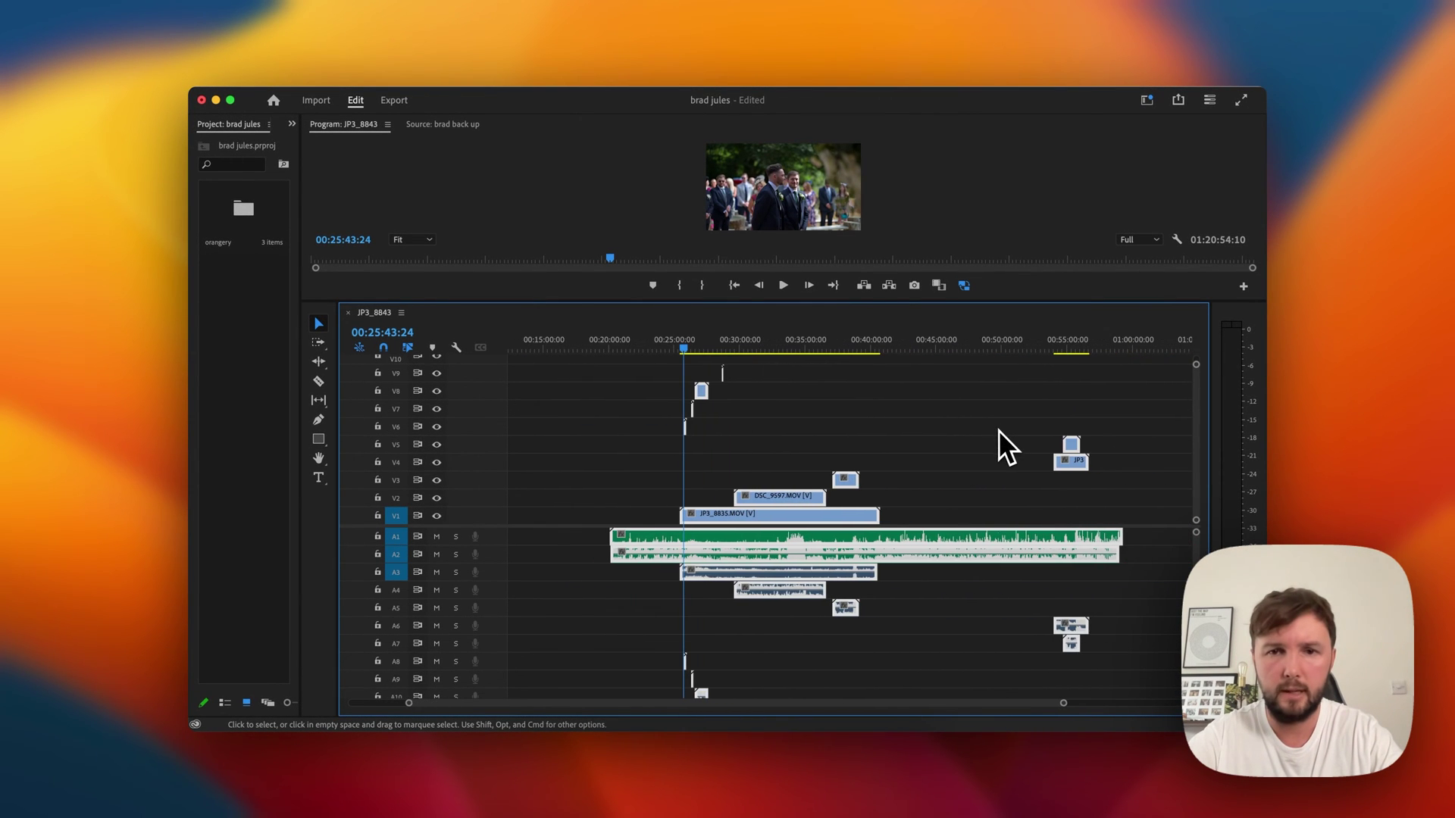
pyautogui.keyDown('alt'); pyautogui.scroll(3, 693, 465); pyautogui.keyUp('alt')
pyautogui.keyDown('alt'); pyautogui.scroll(3, 693, 465); pyautogui.keyUp('alt')
pyautogui.keyDown('alt'); pyautogui.scroll(3, 692, 465); pyautogui.keyUp('alt')
# - Play back from about 25:49, then zoom in near 26:19 and enlarge the program monitor
pyautogui.moveTo(684, 338)
pyautogui.mouseDown()
pyautogui.moveTo(666, 341)
pyautogui.moveTo(684, 353)
pyautogui.mouseUp()
pyautogui.press('space')
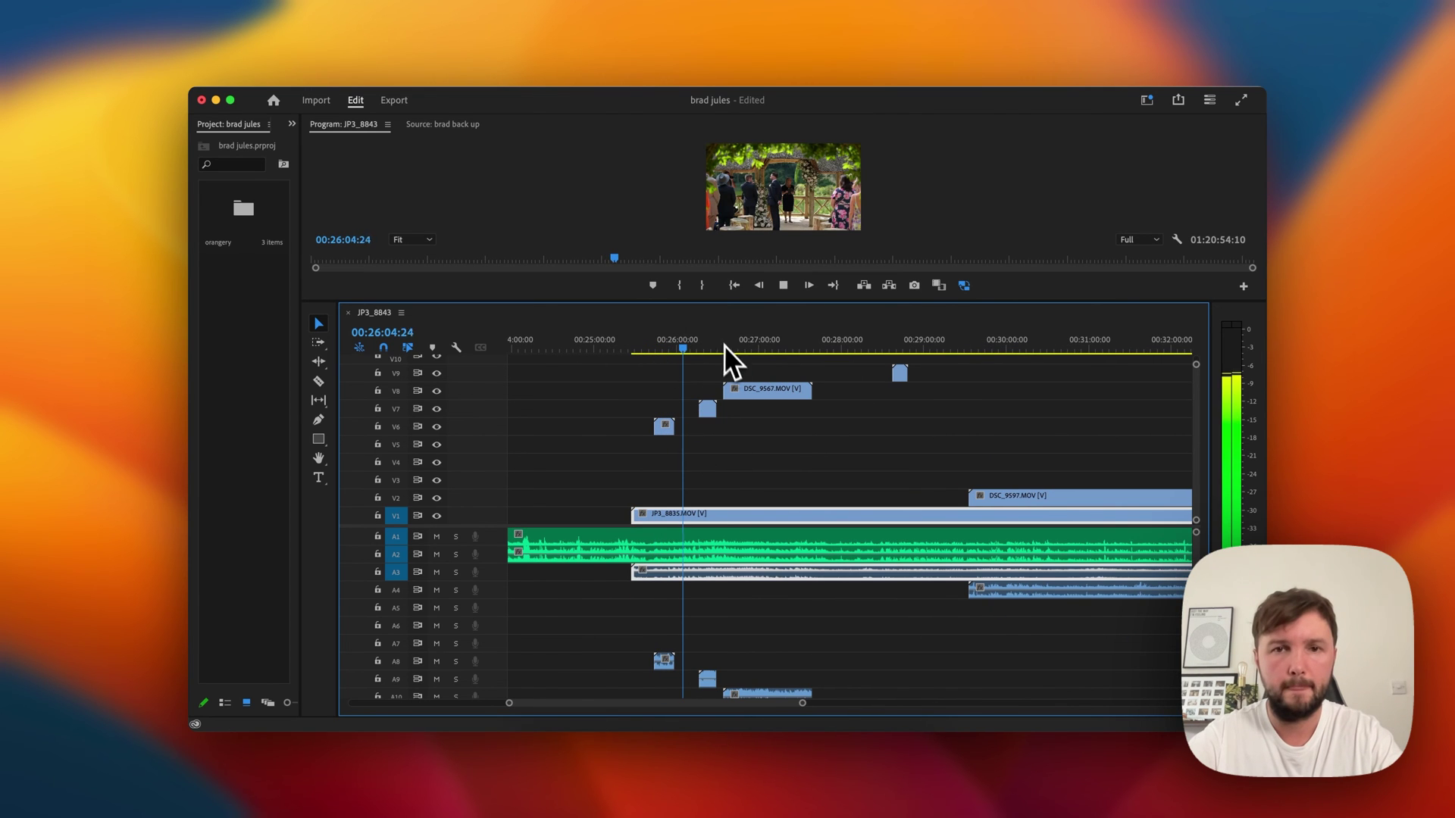
pyautogui.press('space')
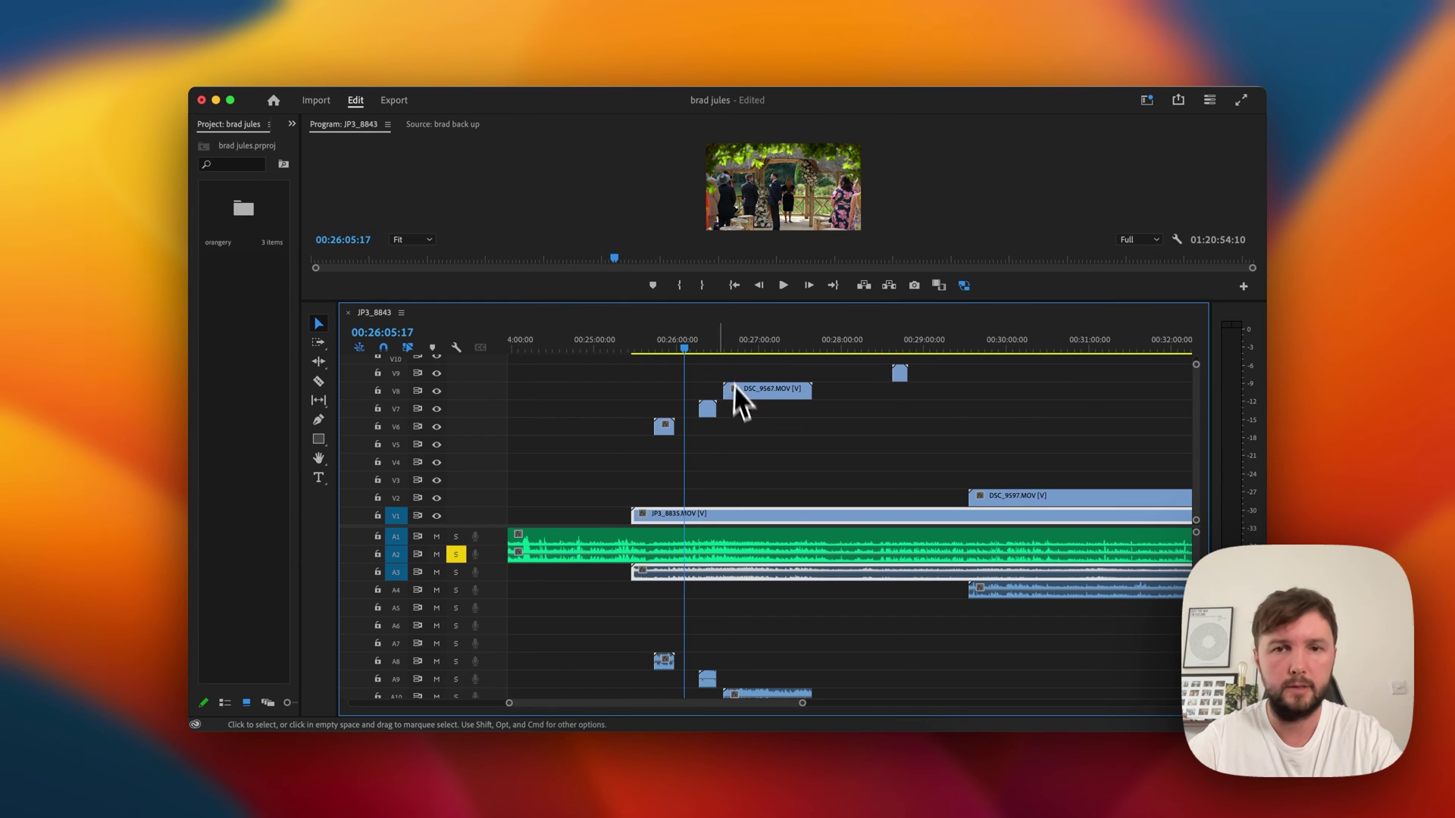
pyautogui.click(704, 348)
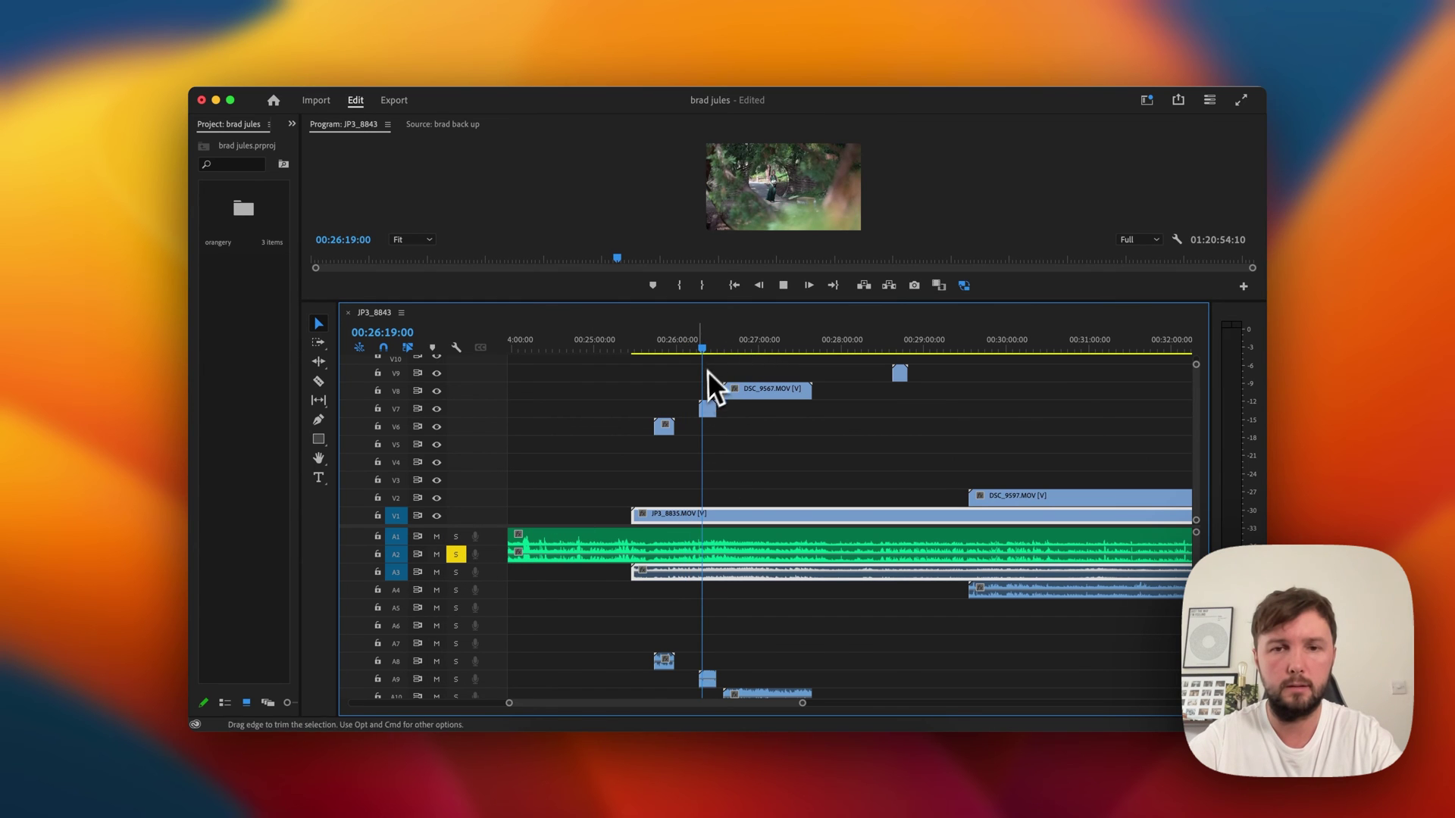
pyautogui.press('=')
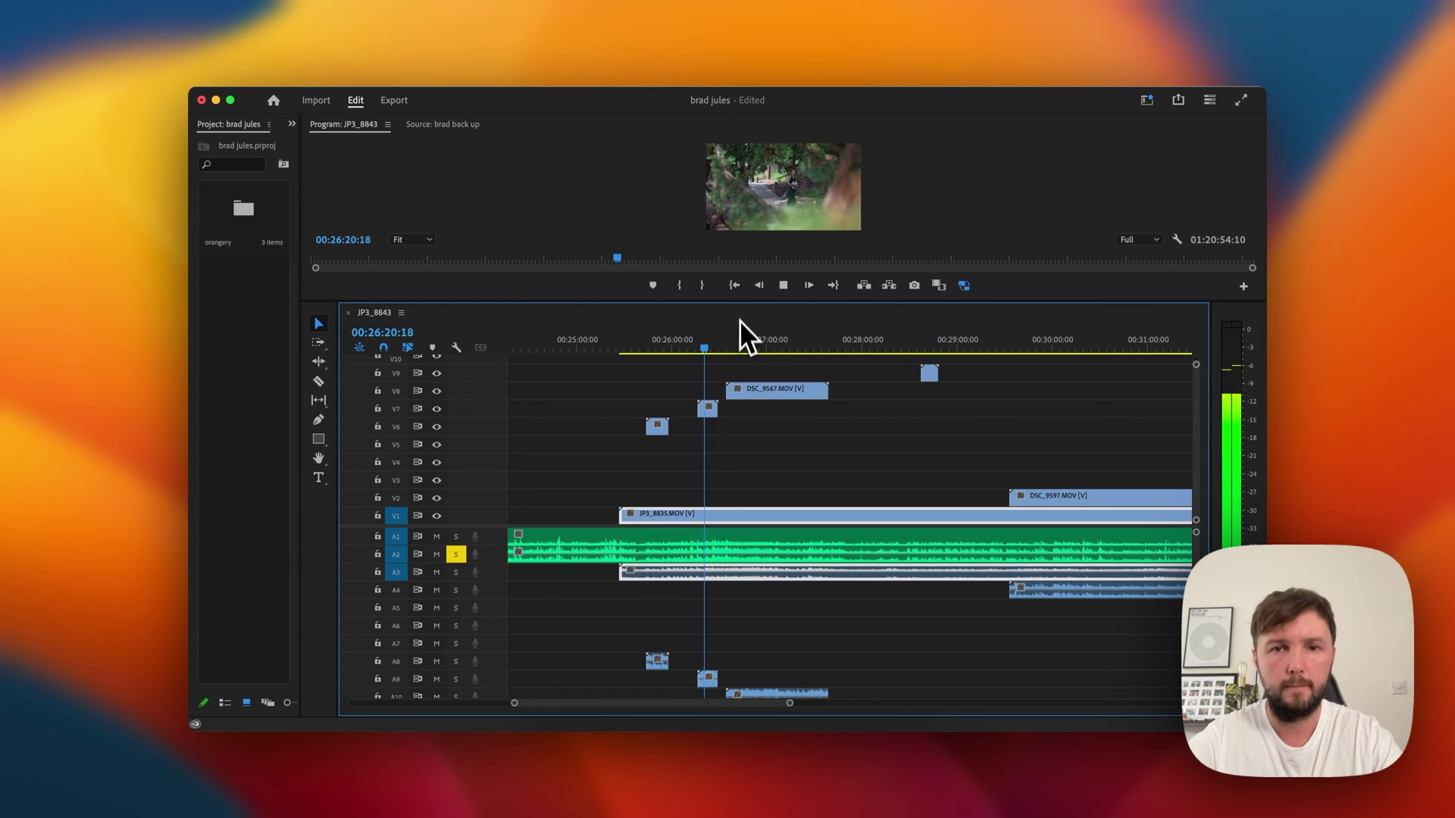
pyautogui.moveTo(736, 301); pyautogui.dragTo(740, 333)
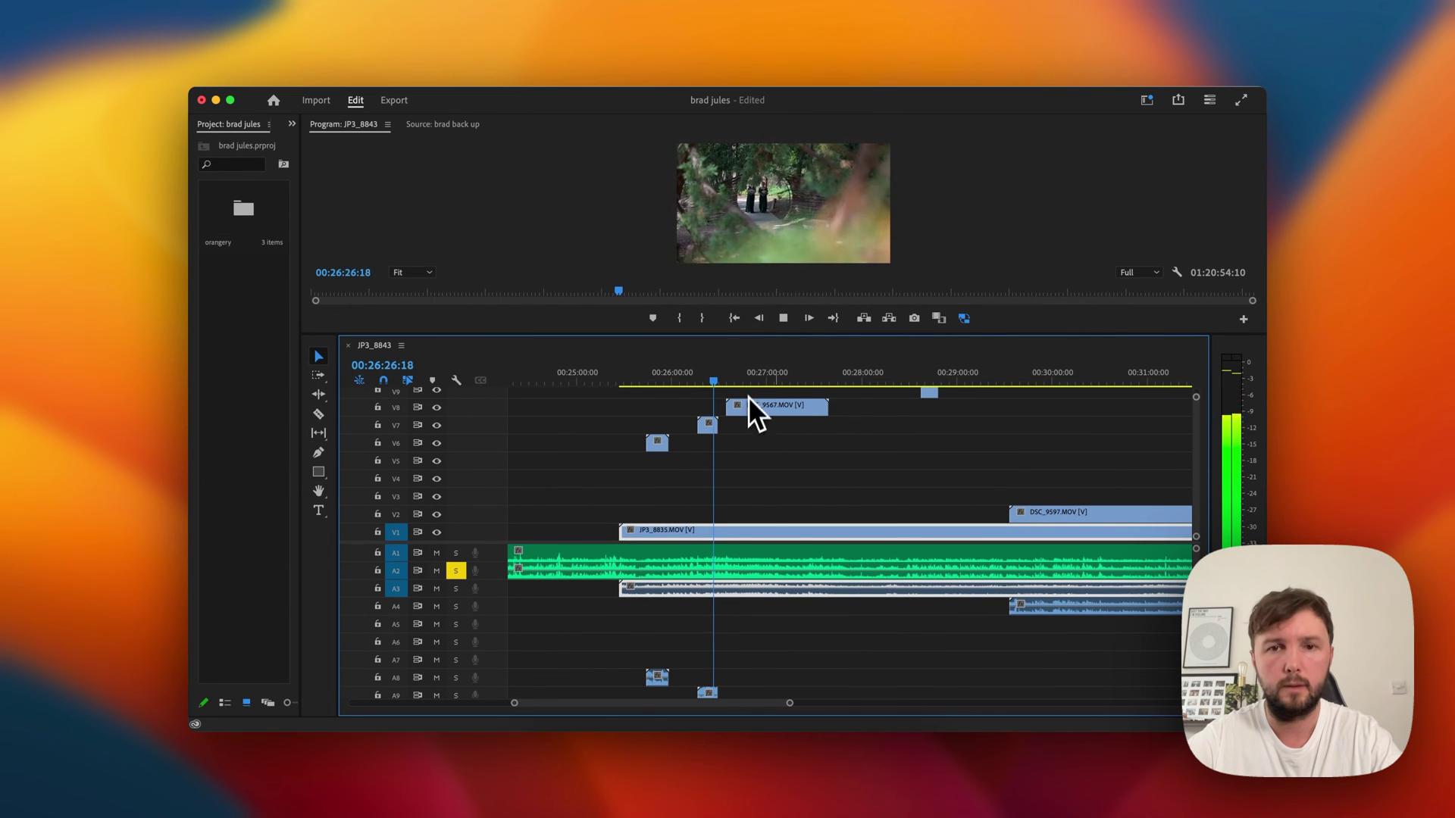
pyautogui.click(786, 378)
pyautogui.moveTo(785, 379); pyautogui.dragTo(849, 376)
pyautogui.press('space')
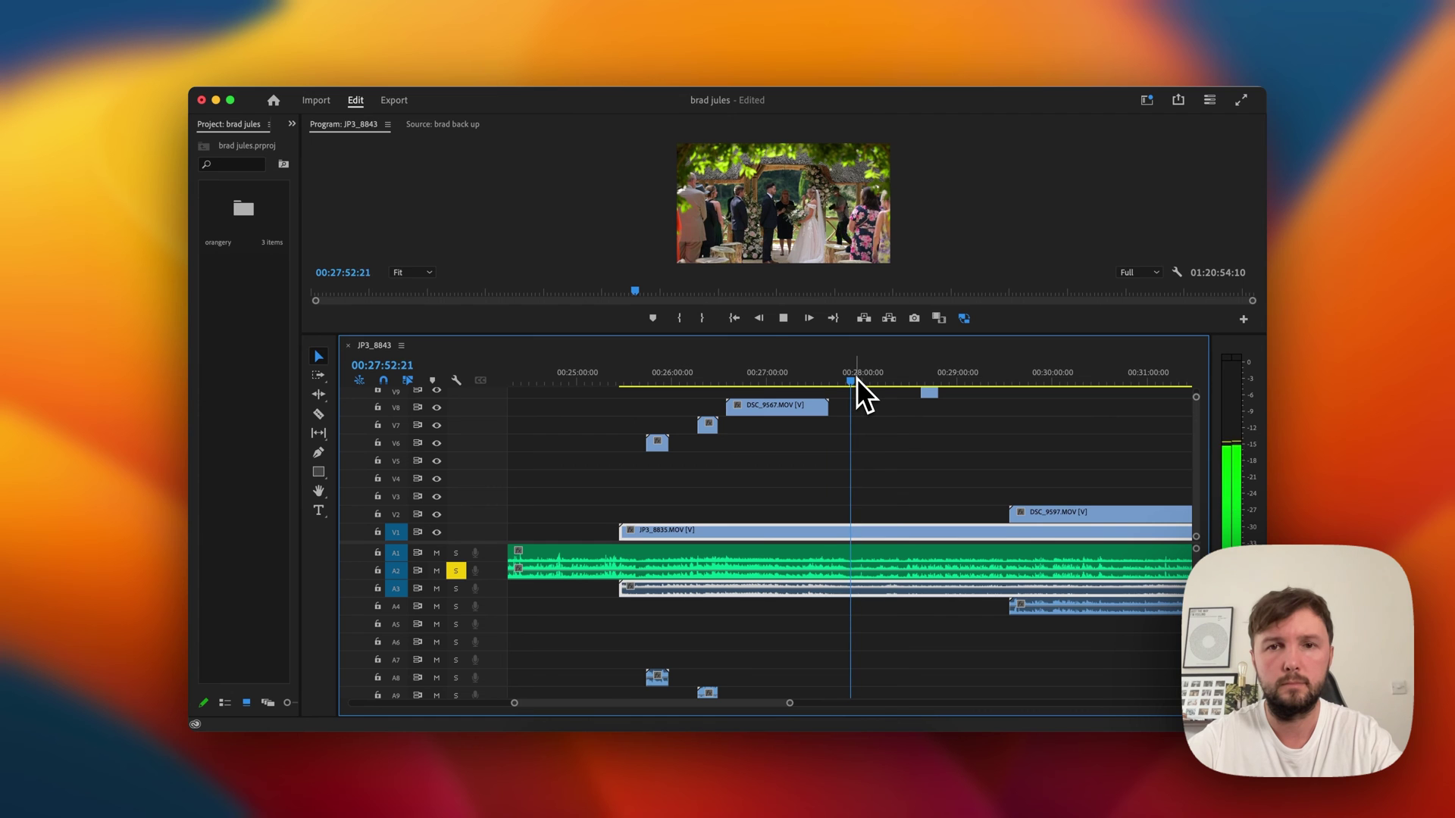
pyautogui.press('space')
pyautogui.moveTo(860, 378); pyautogui.dragTo(897, 380)
pyautogui.press('space')
pyautogui.hscroll(2, 930, 448)
pyautogui.click(874, 386)
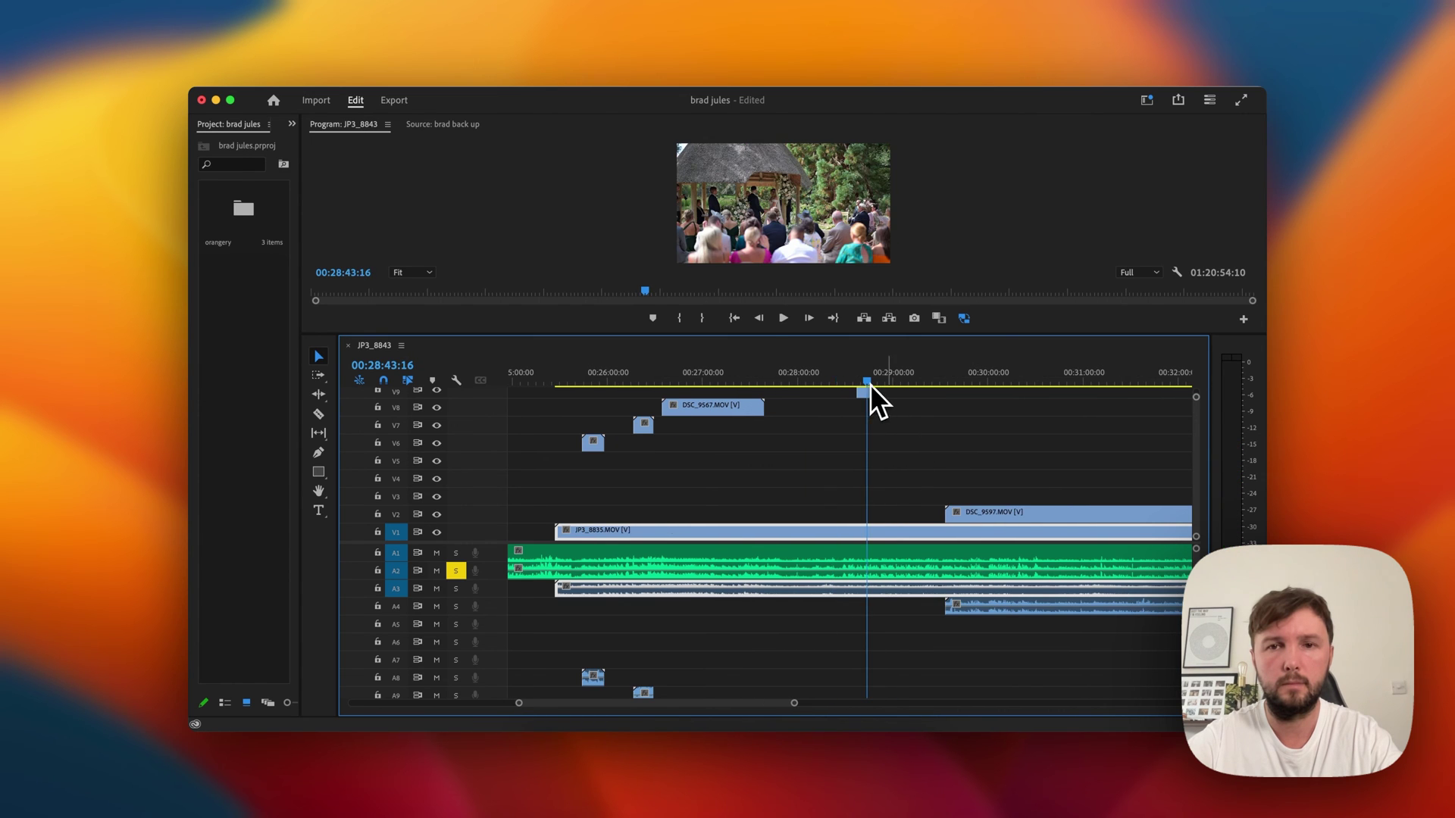
pyautogui.press('space')
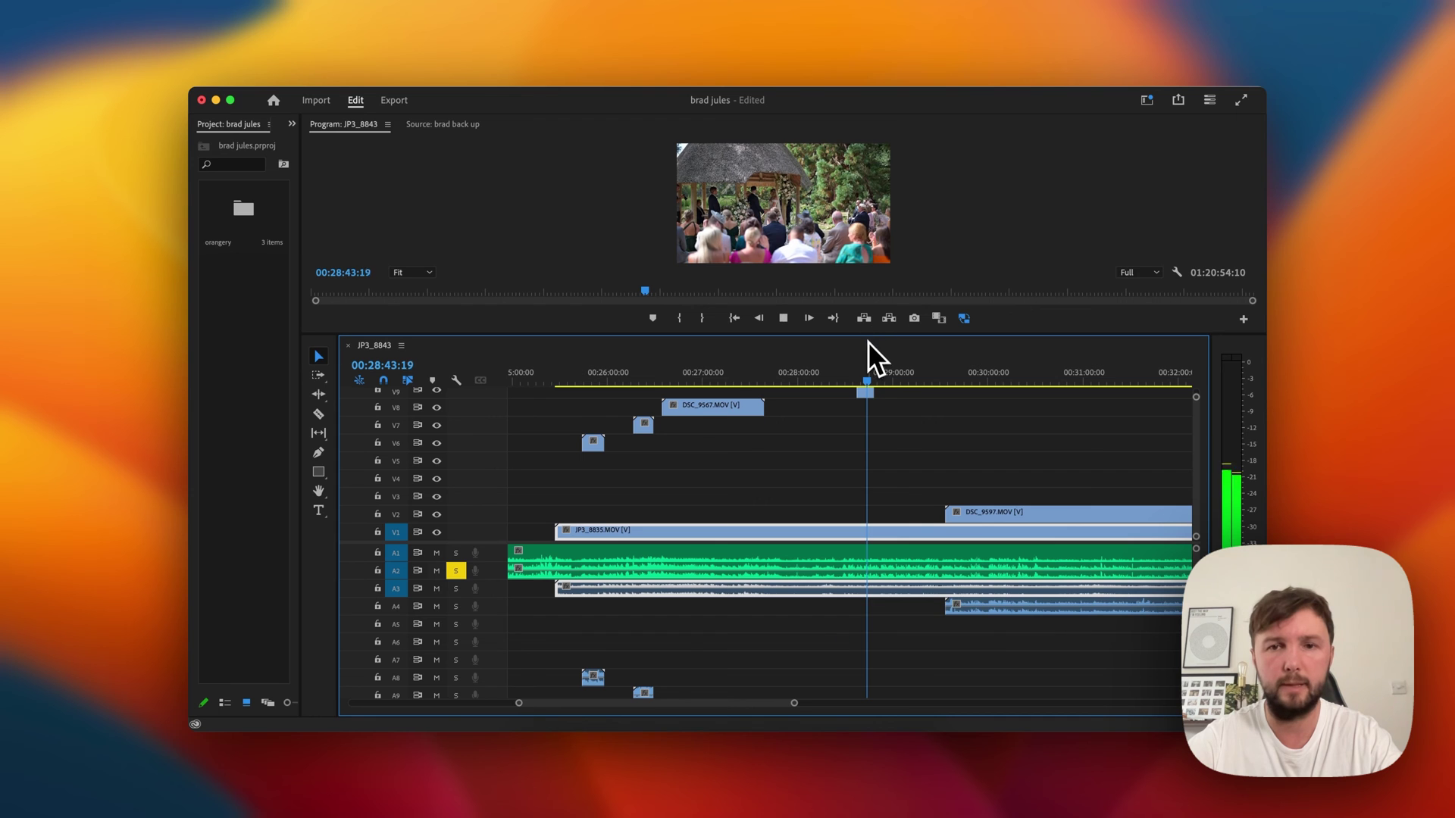
pyautogui.hscroll(3, 900, 401)
pyautogui.click(793, 382)
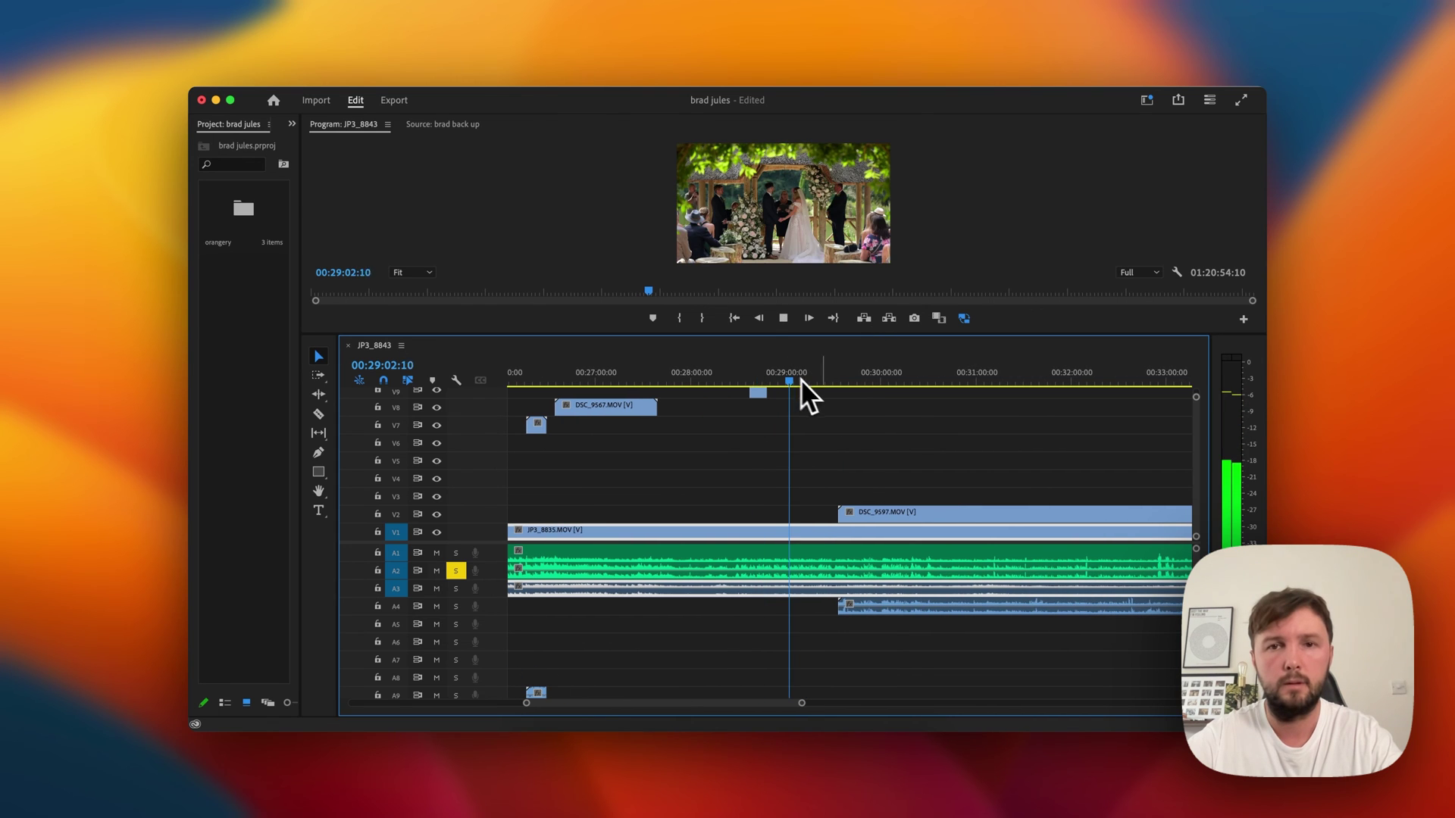
pyautogui.hscroll(3, 852, 418)
pyautogui.click(746, 378)
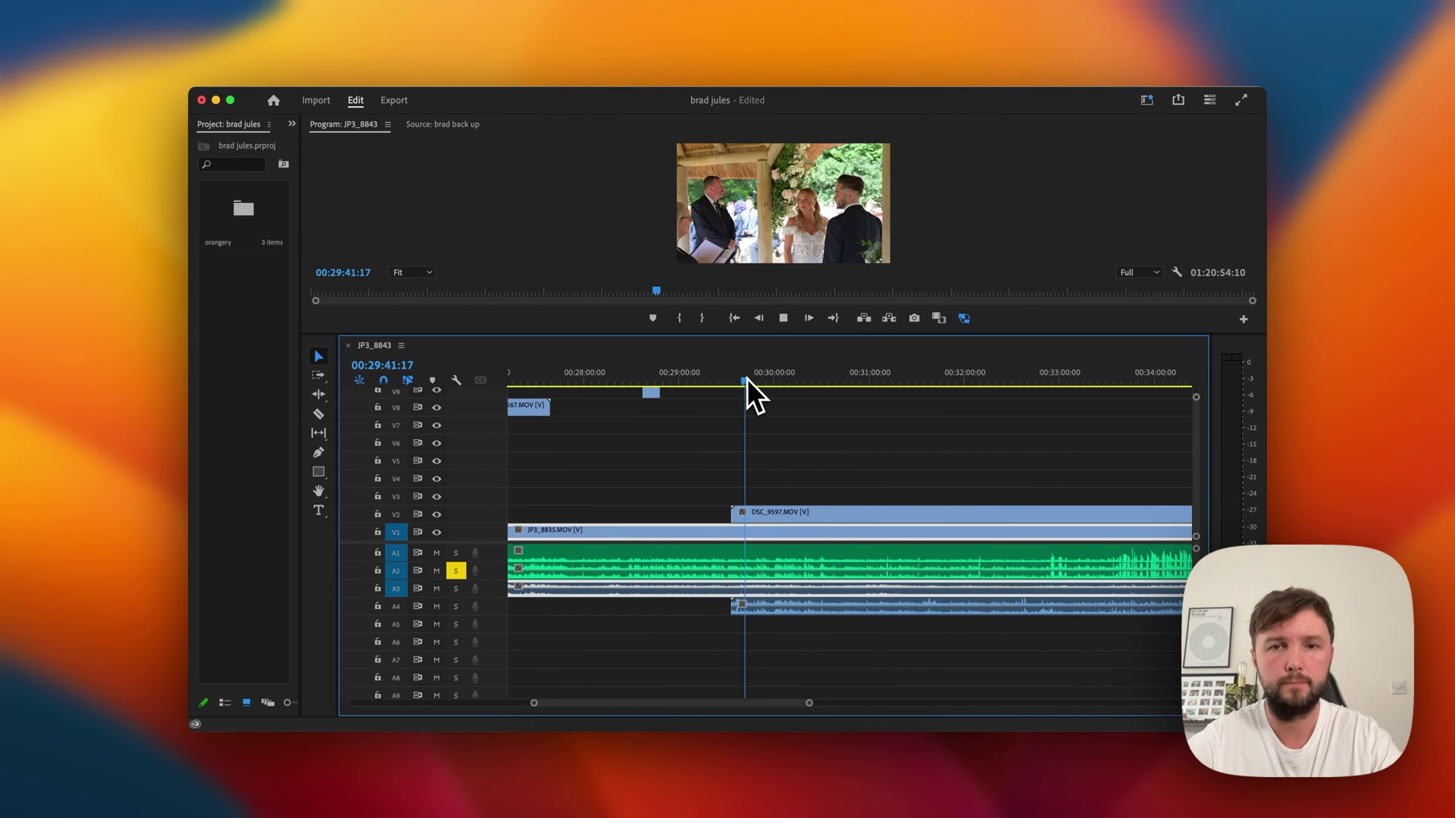
pyautogui.hscroll(3, 780, 420)
pyautogui.click(779, 385)
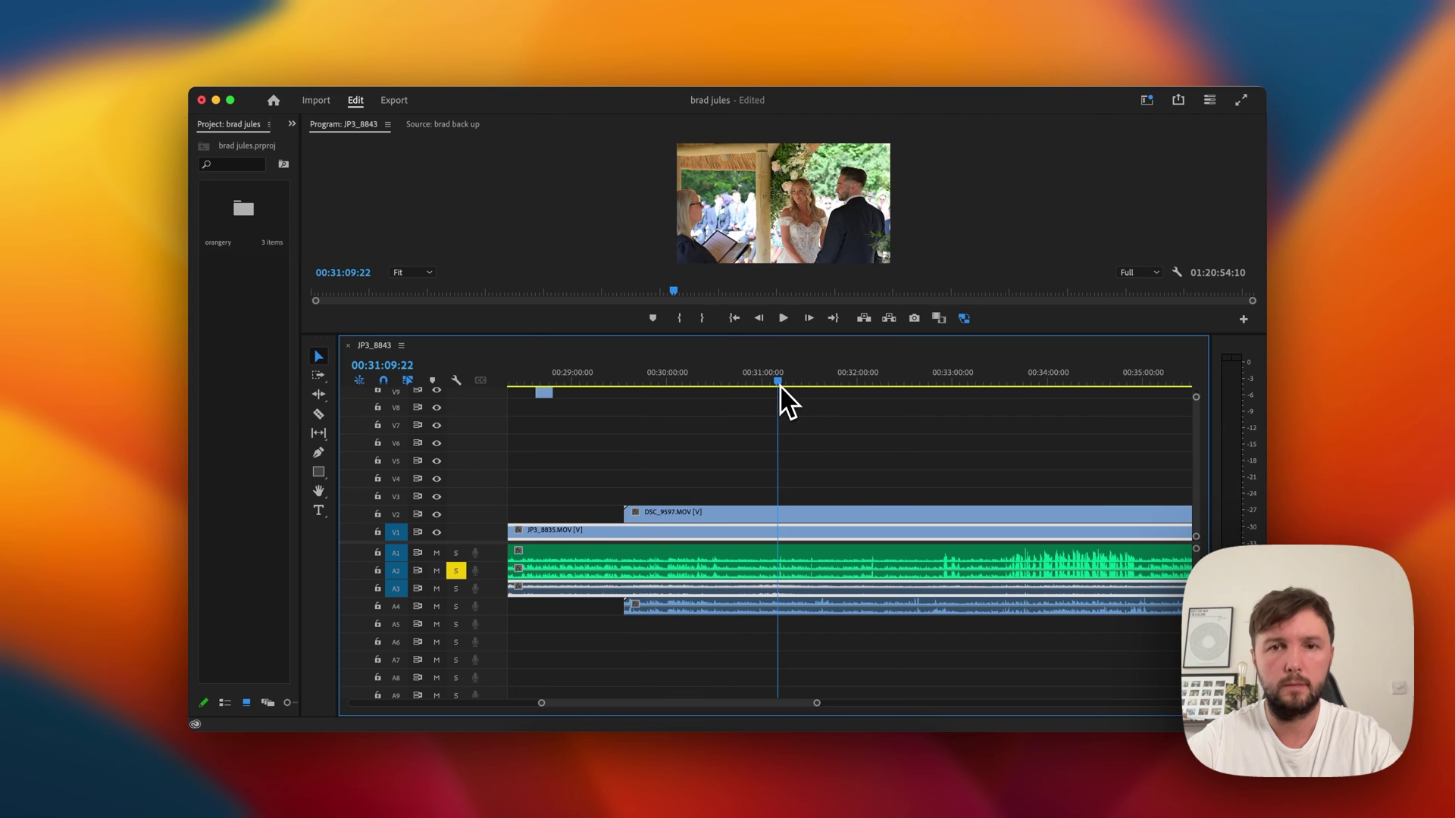
pyautogui.hscroll(3, 824, 437)
pyautogui.press('space')
pyautogui.press('-')
pyautogui.press('-')
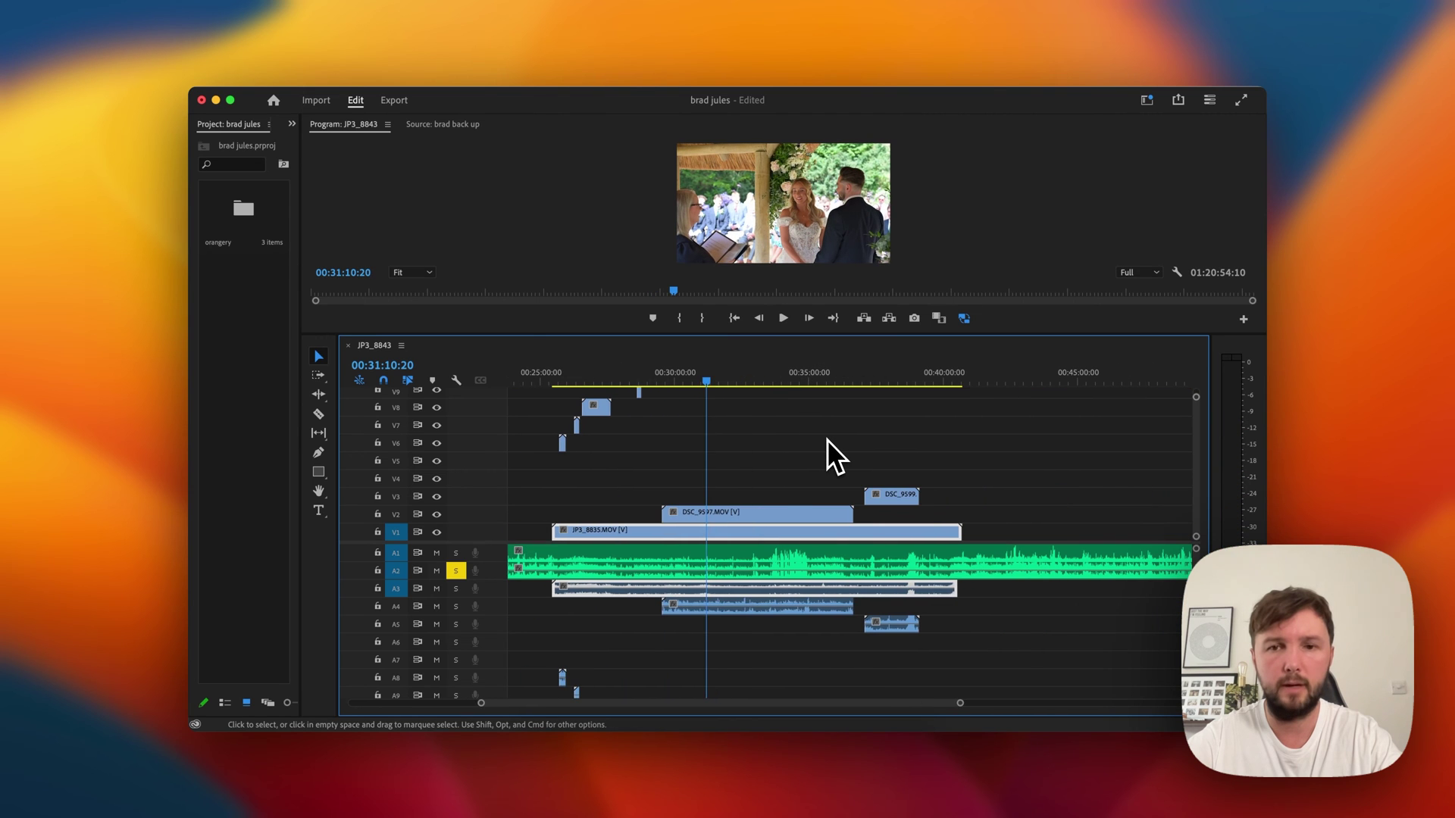
pyautogui.press('-')
pyautogui.click(872, 381)
pyautogui.hscroll(2, 897, 421)
pyautogui.press('space')
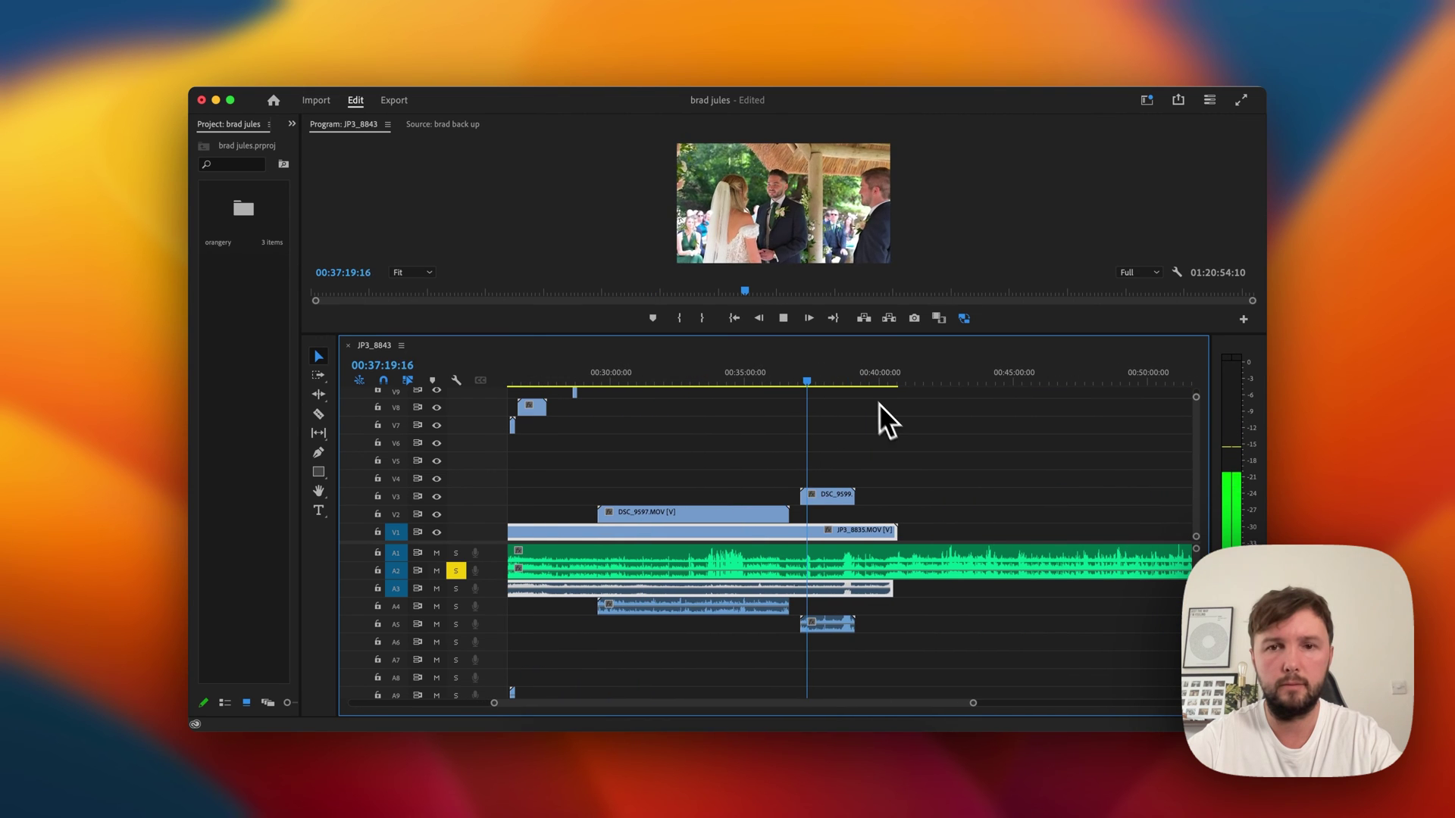
pyautogui.click(864, 381)
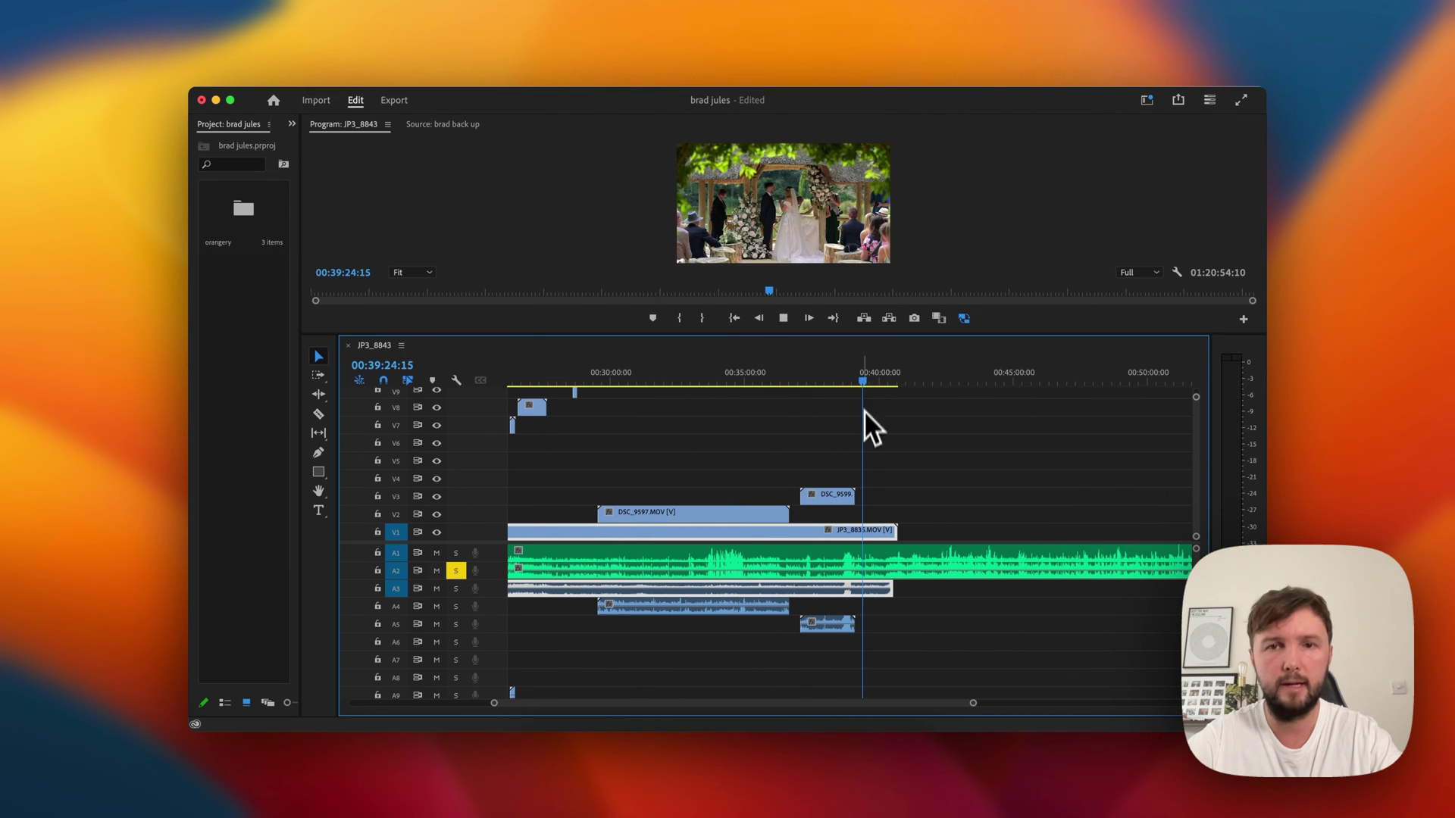
pyautogui.press('space')
pyautogui.press('-')
pyautogui.press('-')
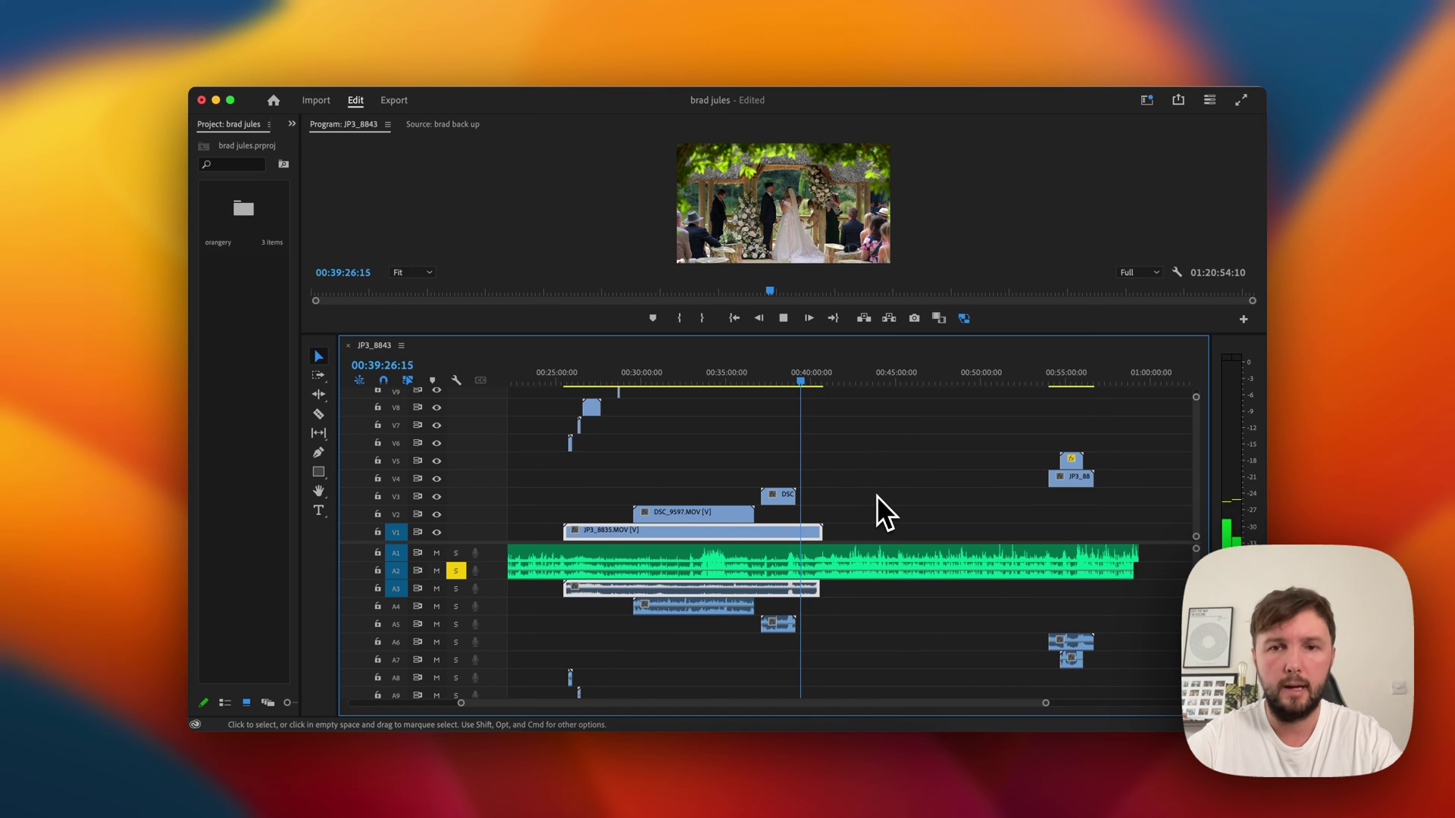
pyautogui.click(815, 384)
pyautogui.press('space')
pyautogui.hscroll(2, 829, 455)
pyautogui.hscroll(2, 861, 432)
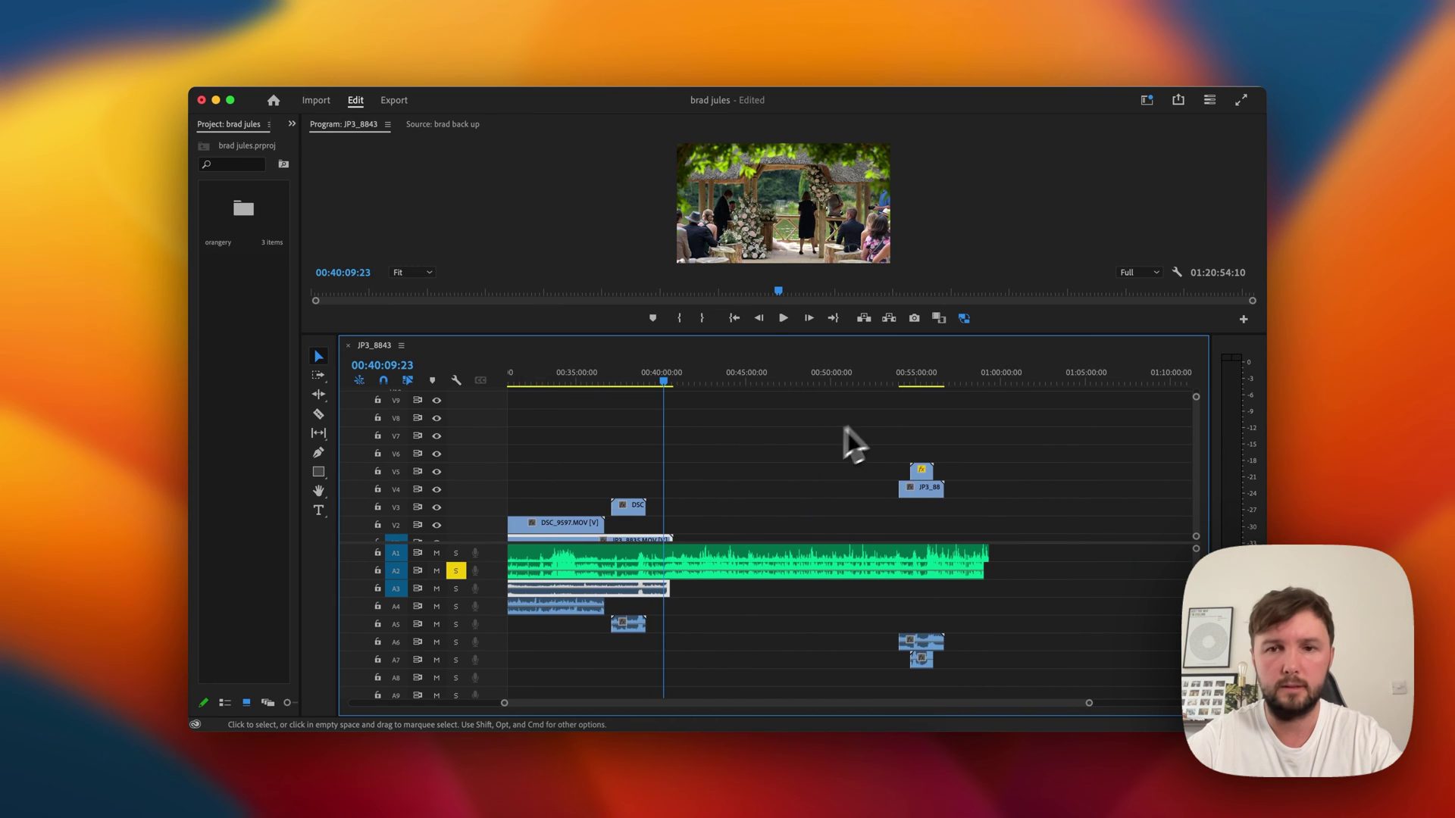
pyautogui.click(862, 377)
pyautogui.press('=')
pyautogui.press('=')
pyautogui.press('=')
pyautogui.press('-')
pyautogui.press('space')
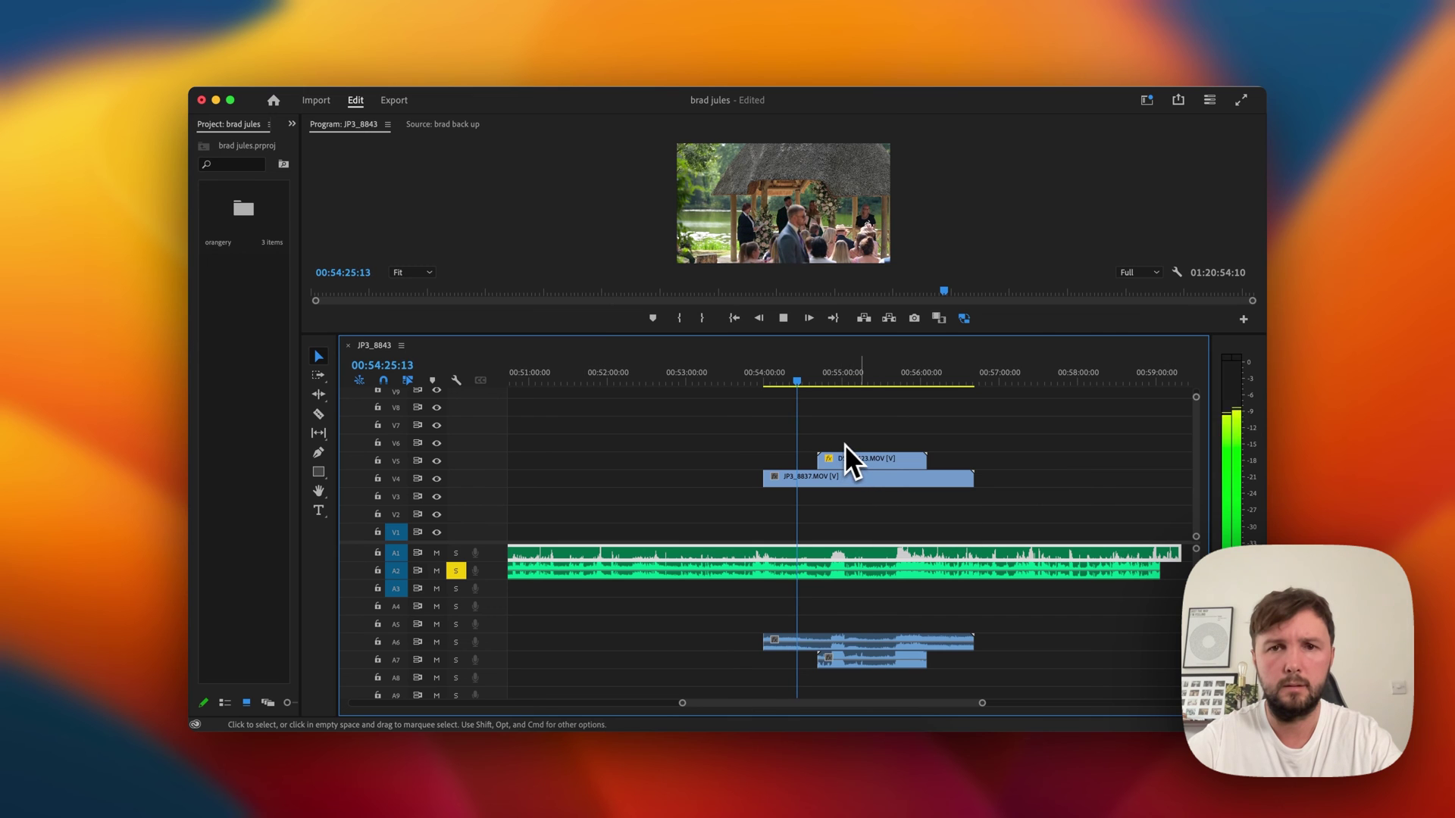
pyautogui.click(848, 380)
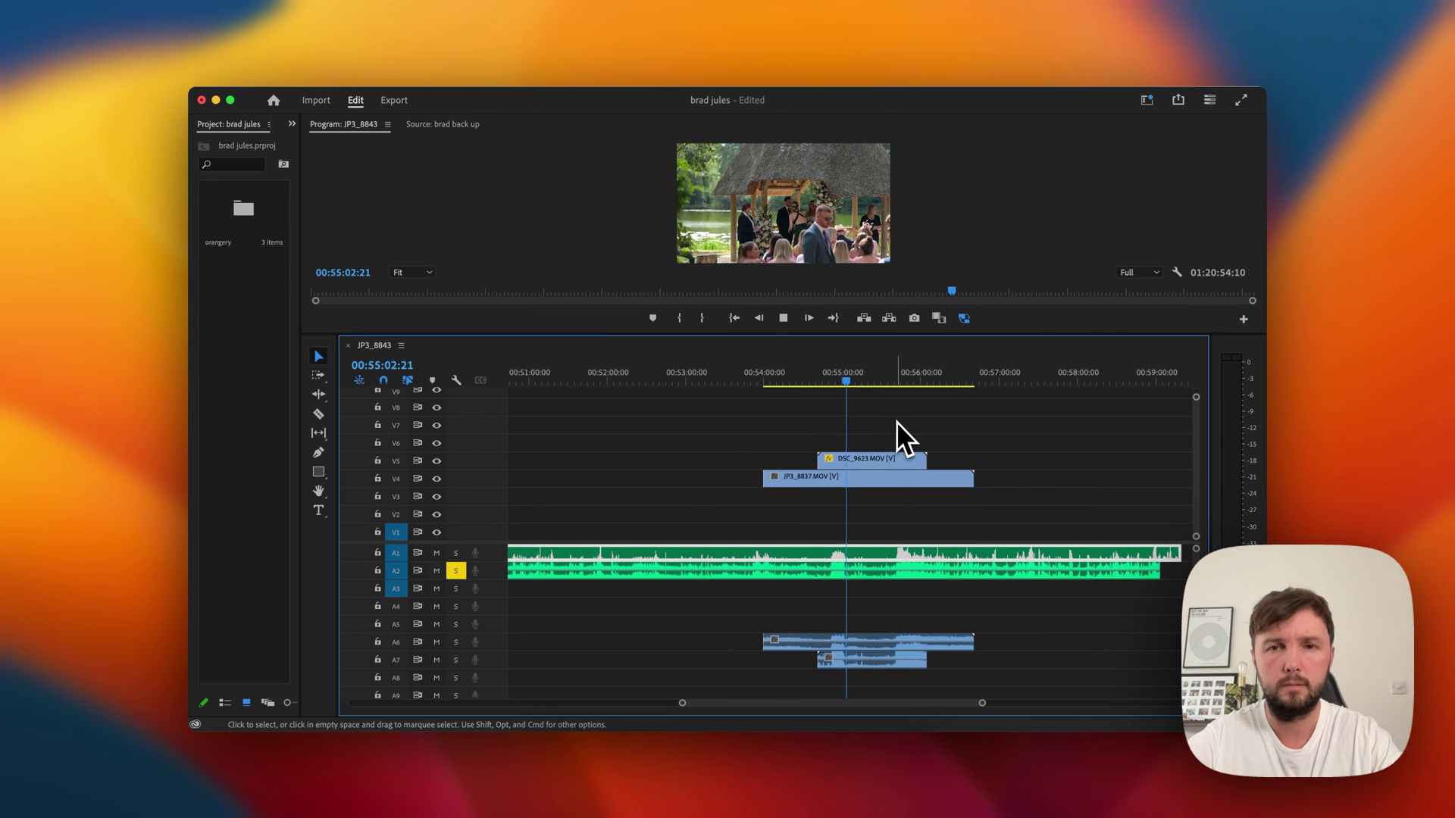
pyautogui.press('space')
pyautogui.hscroll(1, 906, 420)
pyautogui.click(862, 387)
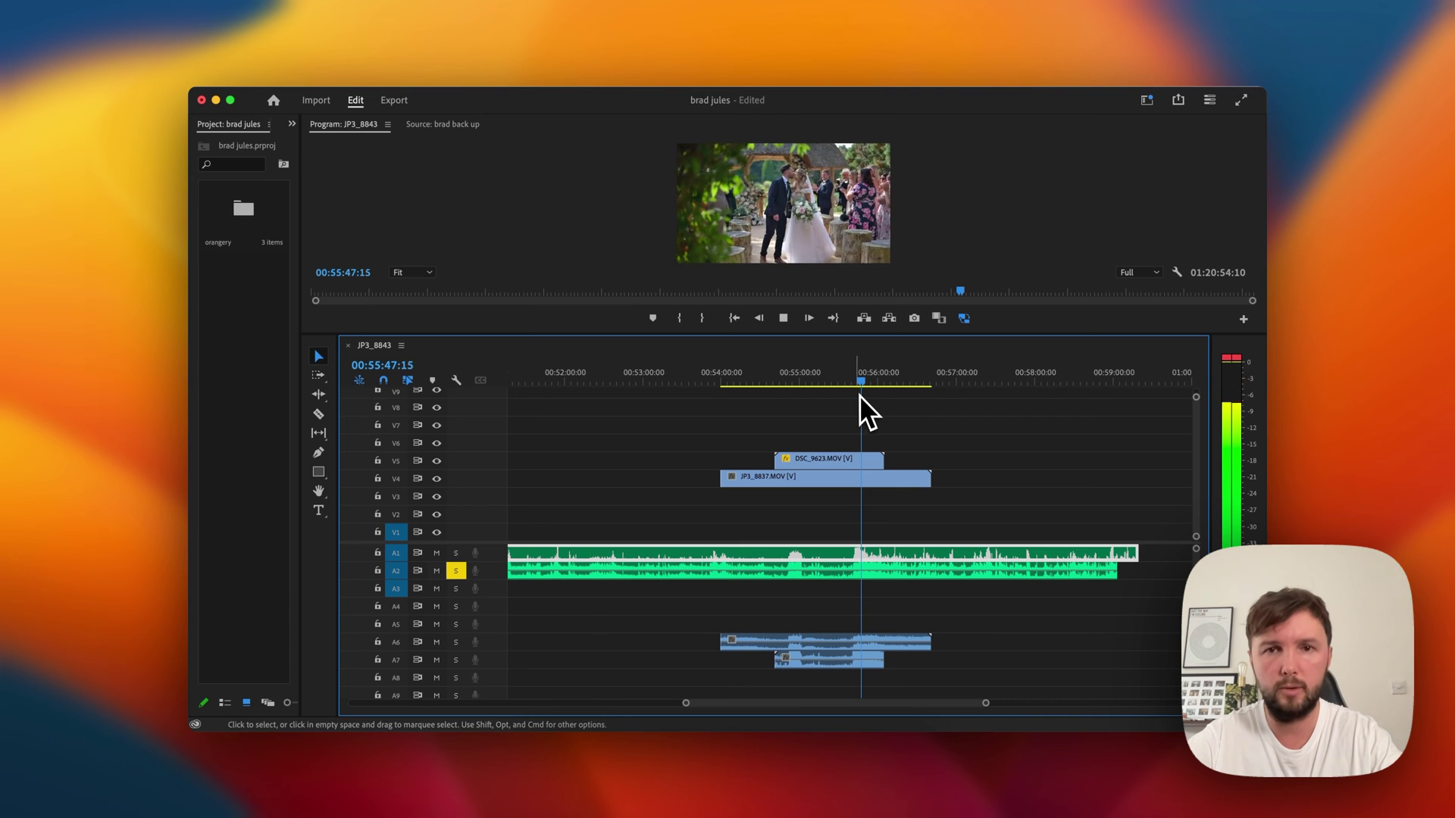
pyautogui.click(895, 379)
pyautogui.press('space')
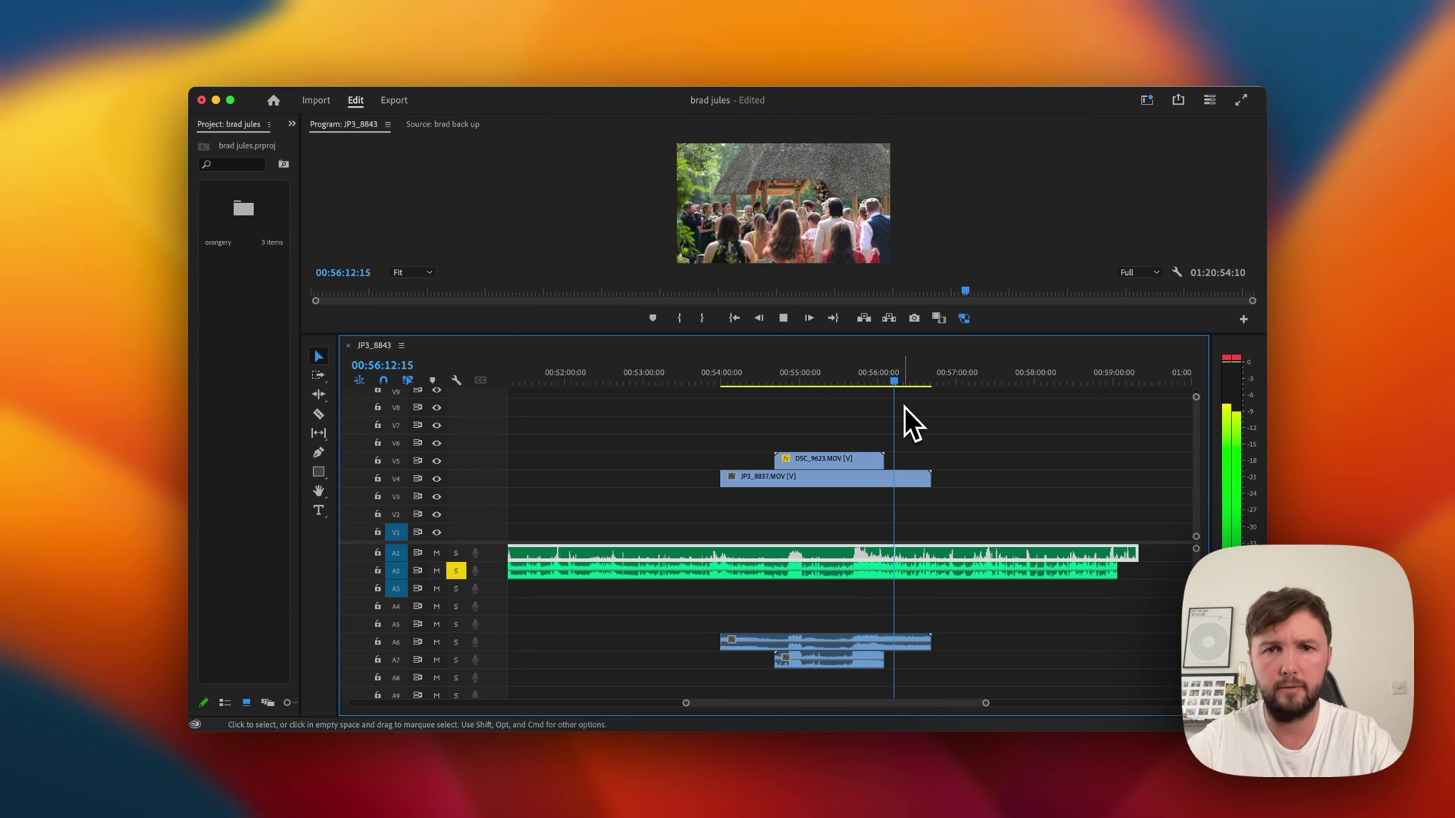
pyautogui.press('space')
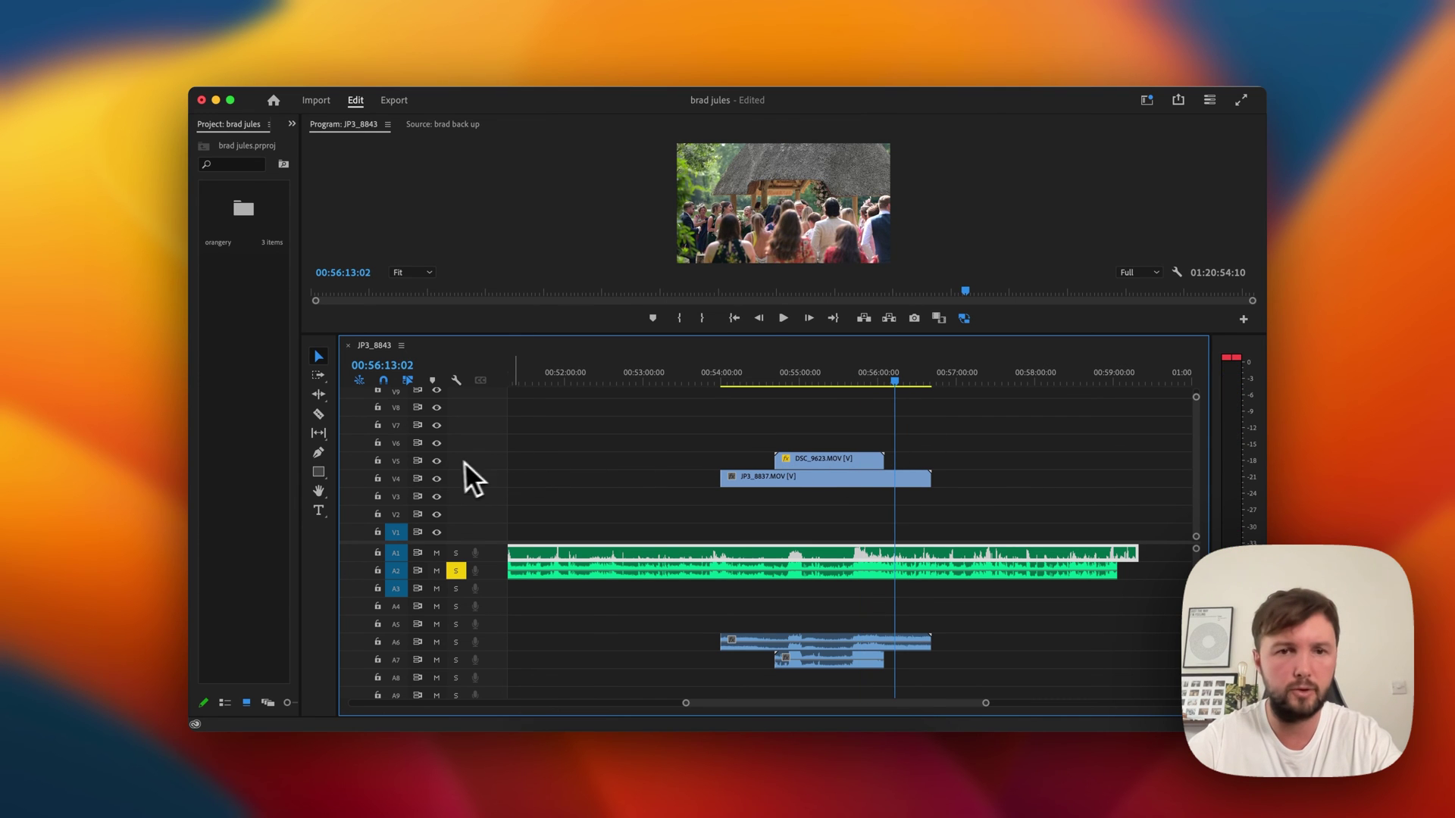
pyautogui.press('-')
pyautogui.press('-')
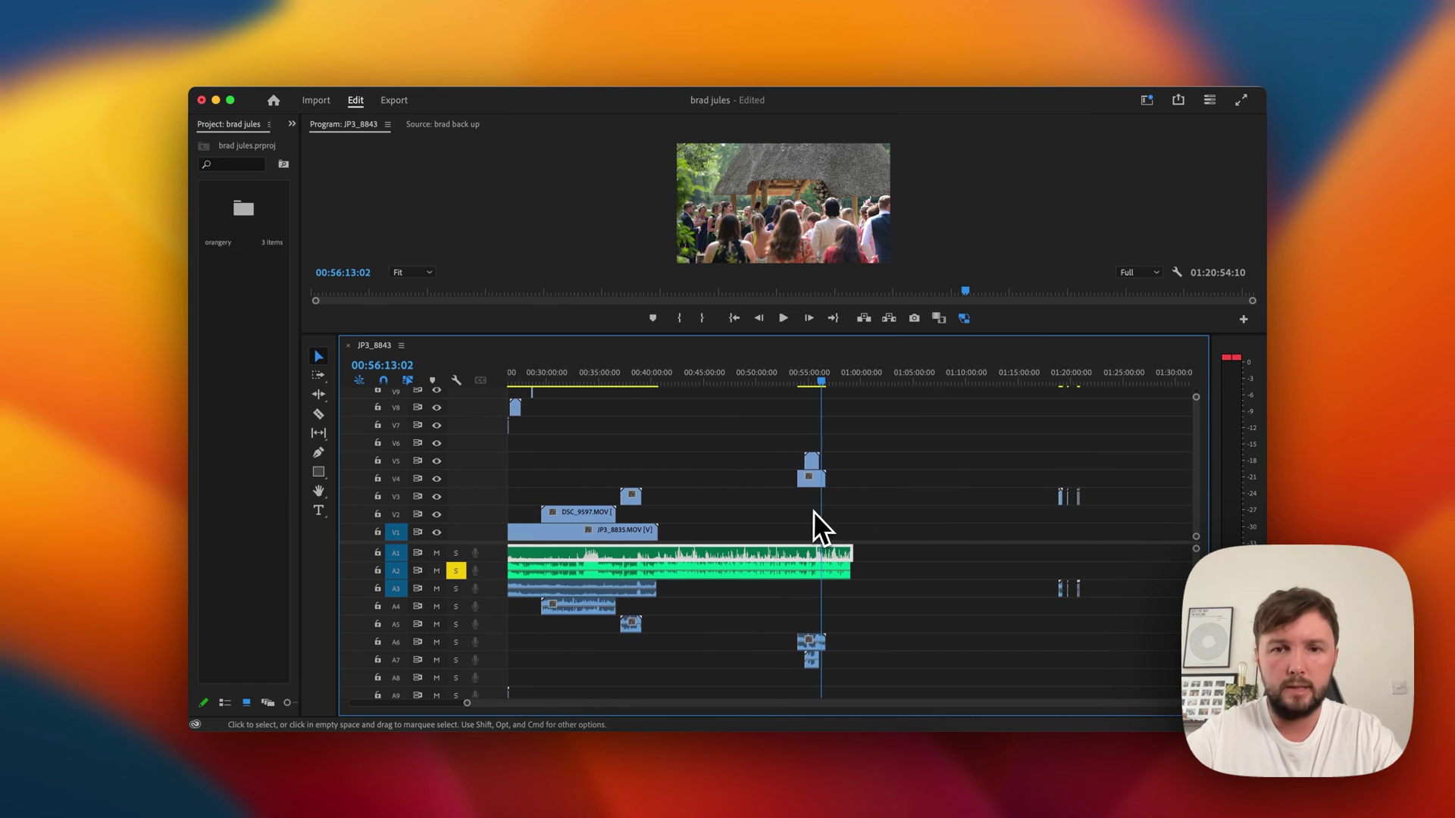
pyautogui.press('-')
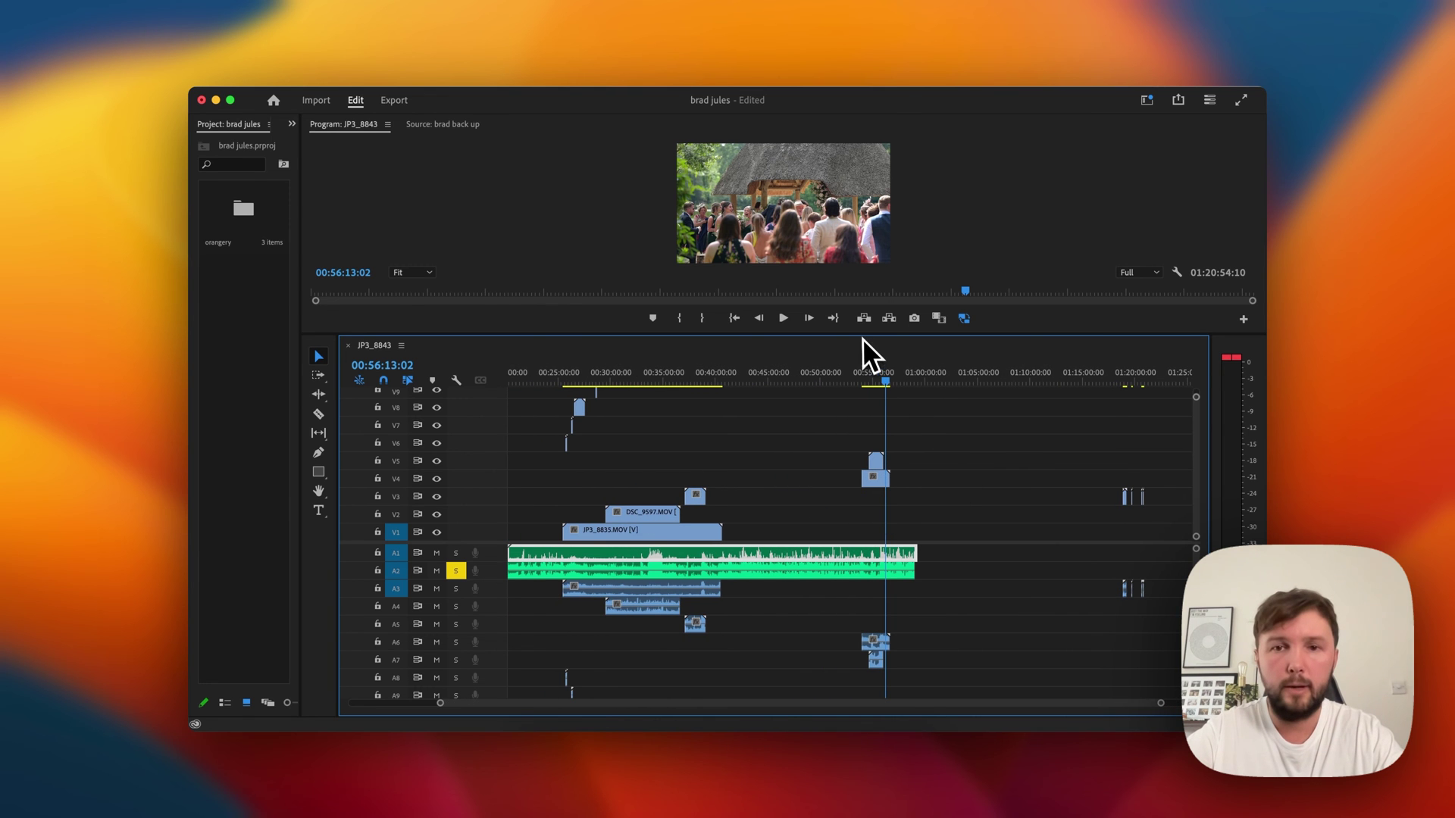
# - Drop the clips on V3–V9 straight down onto V1, V2 and V3, keeping their timecodes
pyautogui.click(698, 502)
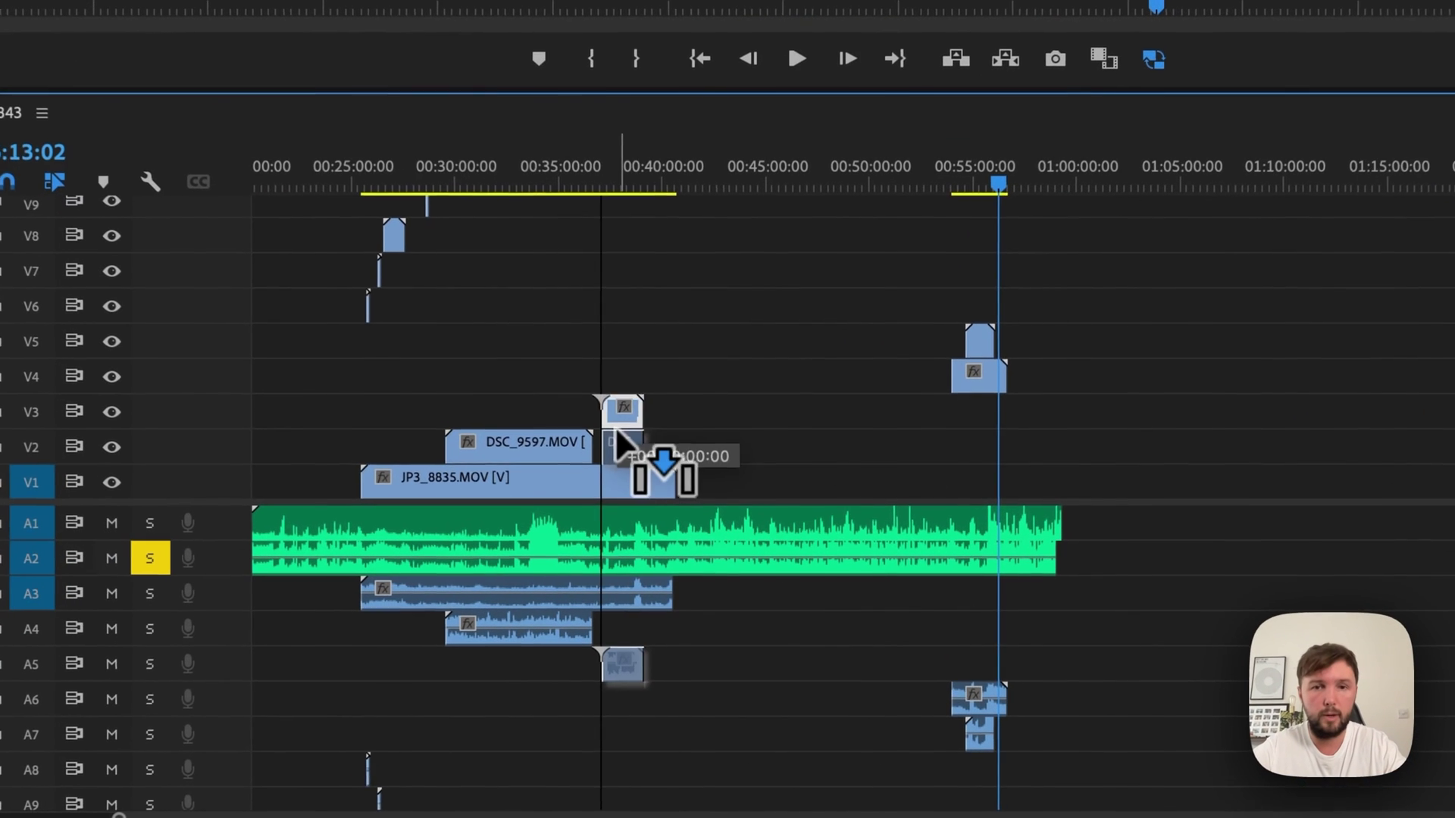
pyautogui.moveTo(642, 458); pyautogui.dragTo(645, 486)
pyautogui.moveTo(980, 376); pyautogui.dragTo(993, 482)
pyautogui.moveTo(981, 346); pyautogui.dragTo(975, 443)
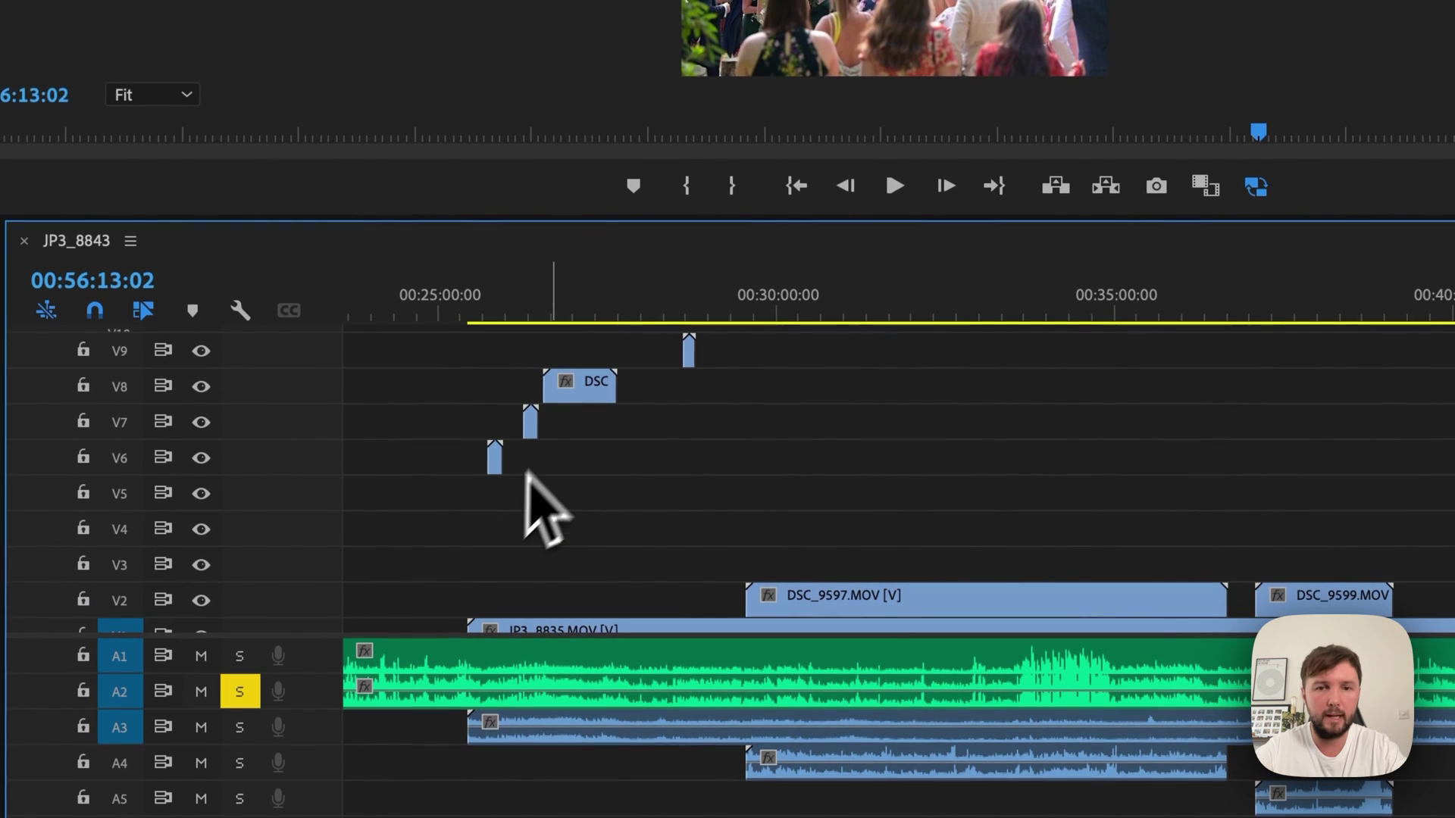
pyautogui.moveTo(531, 423); pyautogui.dragTo(530, 561)
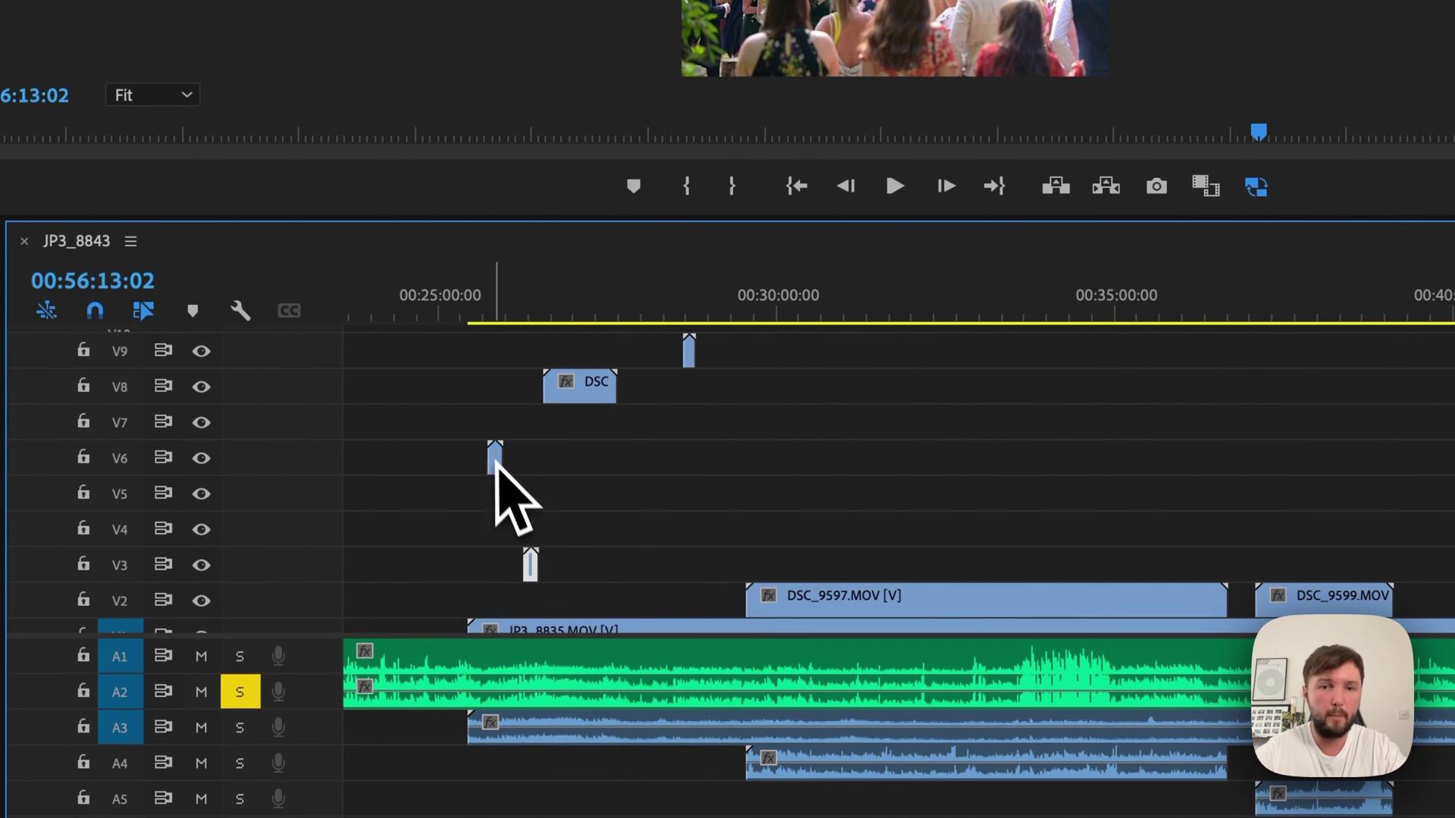
pyautogui.moveTo(495, 453); pyautogui.dragTo(494, 565)
pyautogui.moveTo(579, 388); pyautogui.dragTo(577, 419)
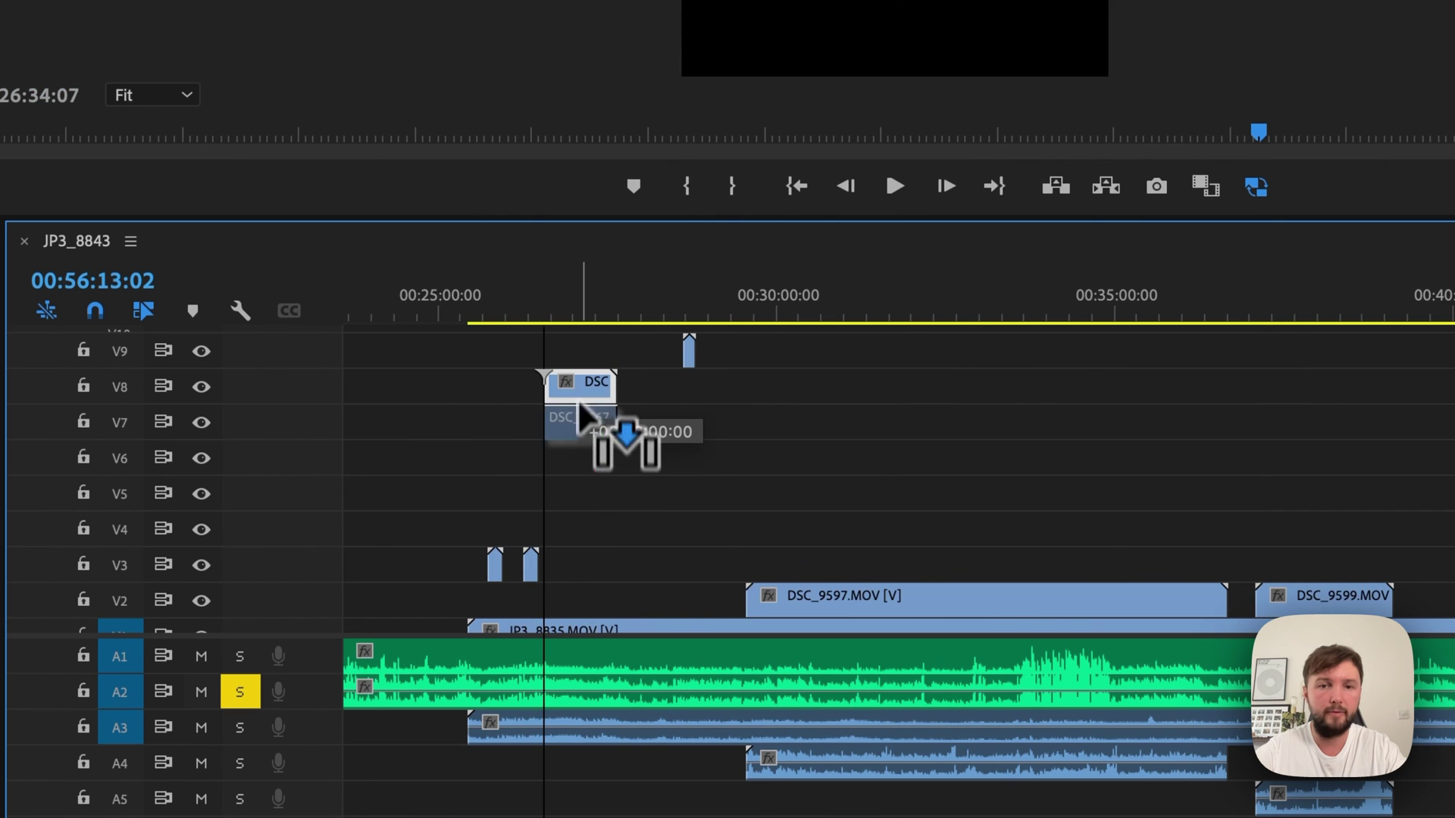
pyautogui.moveTo(578, 544); pyautogui.dragTo(580, 561)
pyautogui.scroll(1, 663, 502)
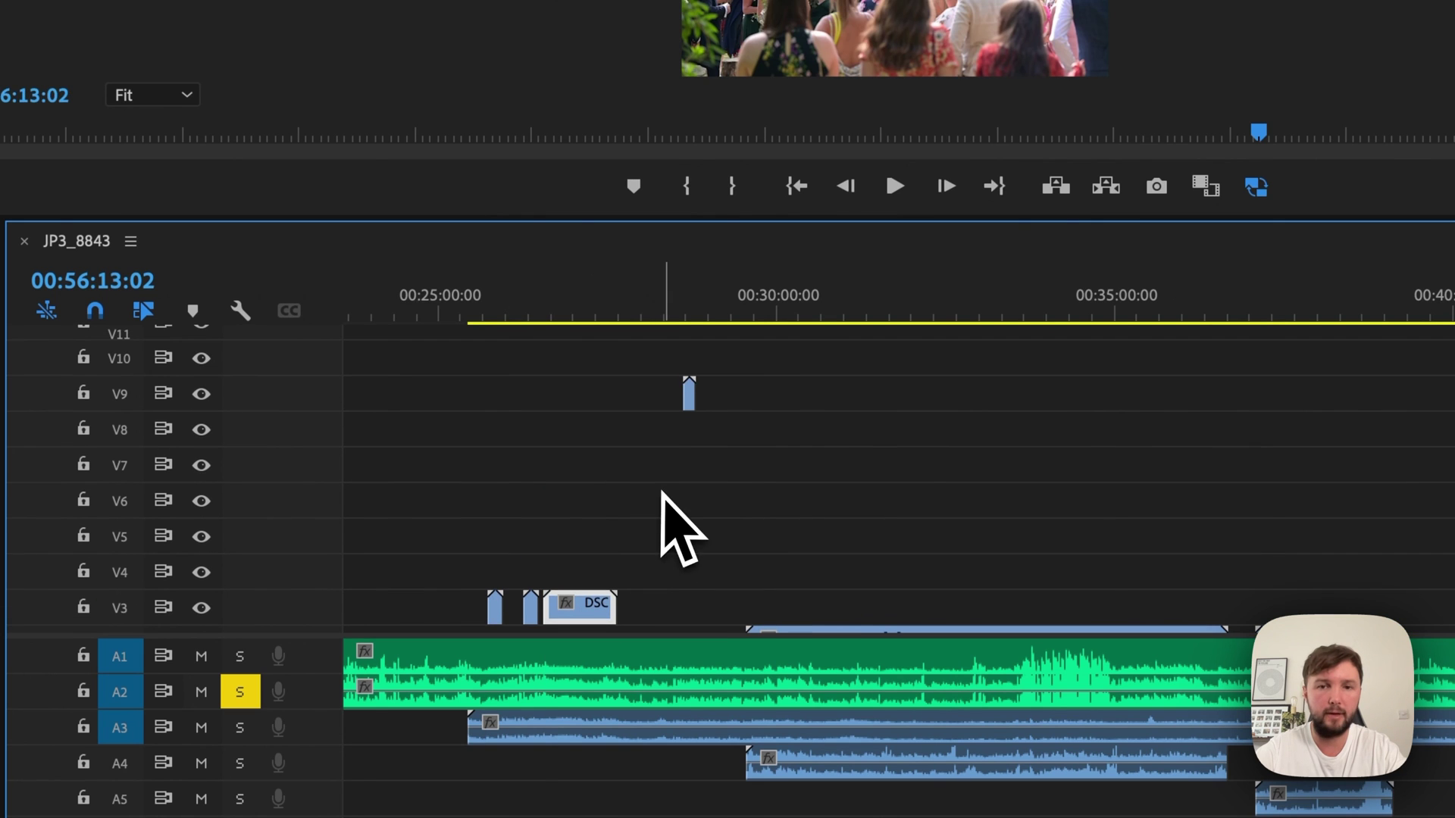
pyautogui.moveTo(684, 418); pyautogui.dragTo(686, 608)
pyautogui.scroll(-2, 977, 552)
# - Move the small audio clips from A3, A4 and A5 up onto A2, keeping their timing
pyautogui.press('-')
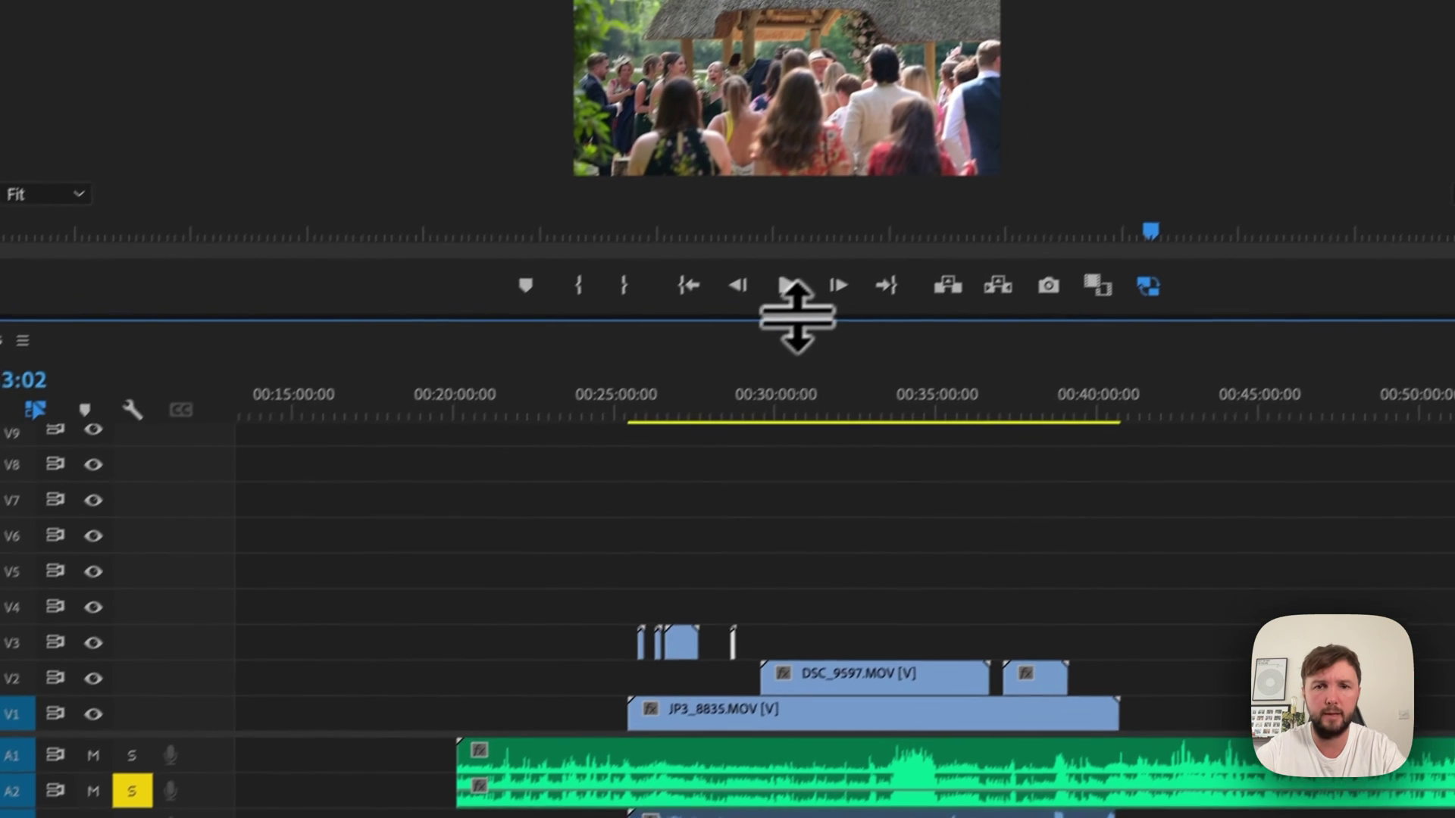
pyautogui.scroll(-3, 544, 467)
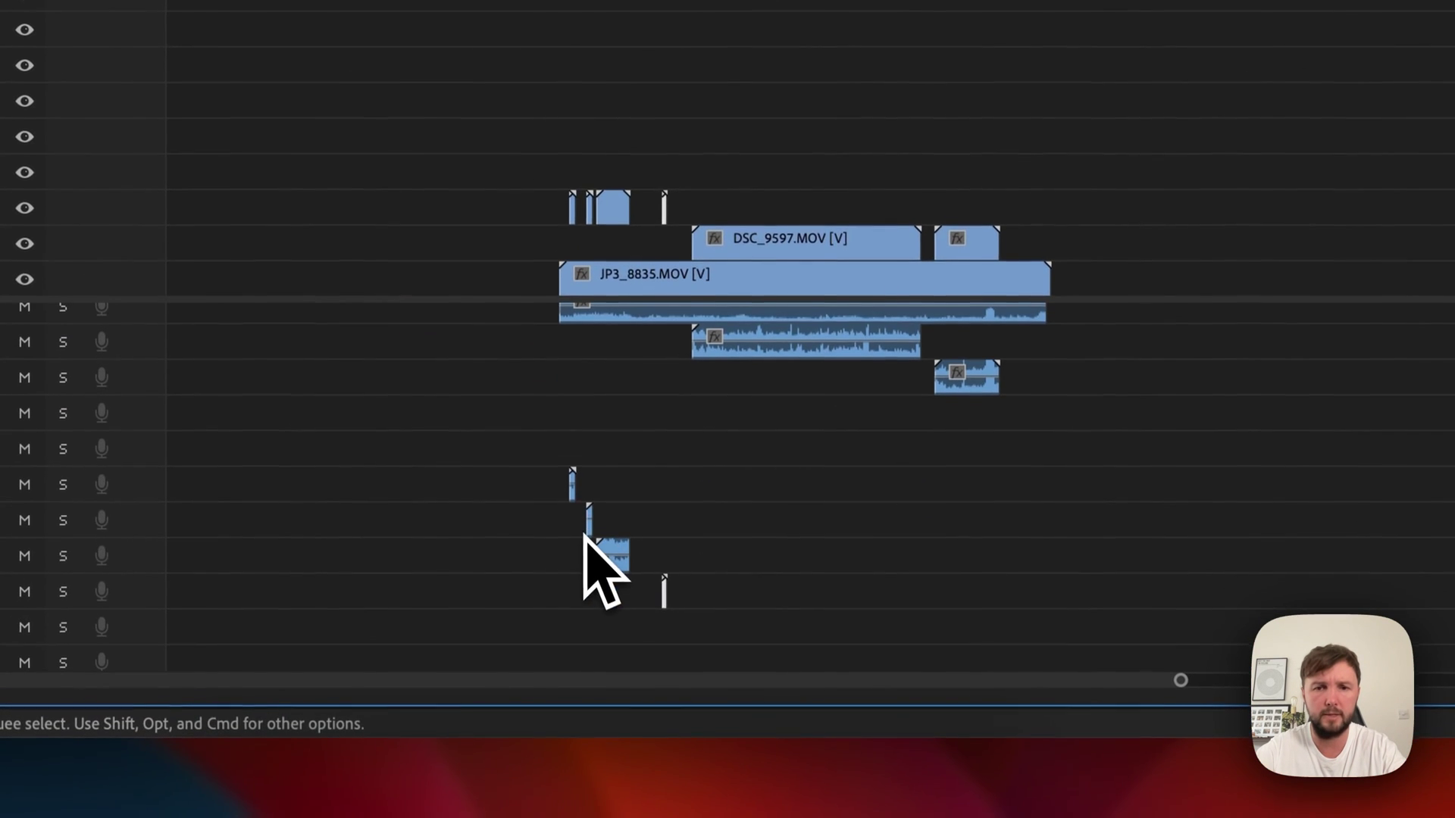
pyautogui.moveTo(543, 466); pyautogui.dragTo(697, 604)
pyautogui.moveTo(624, 552); pyautogui.dragTo(620, 406)
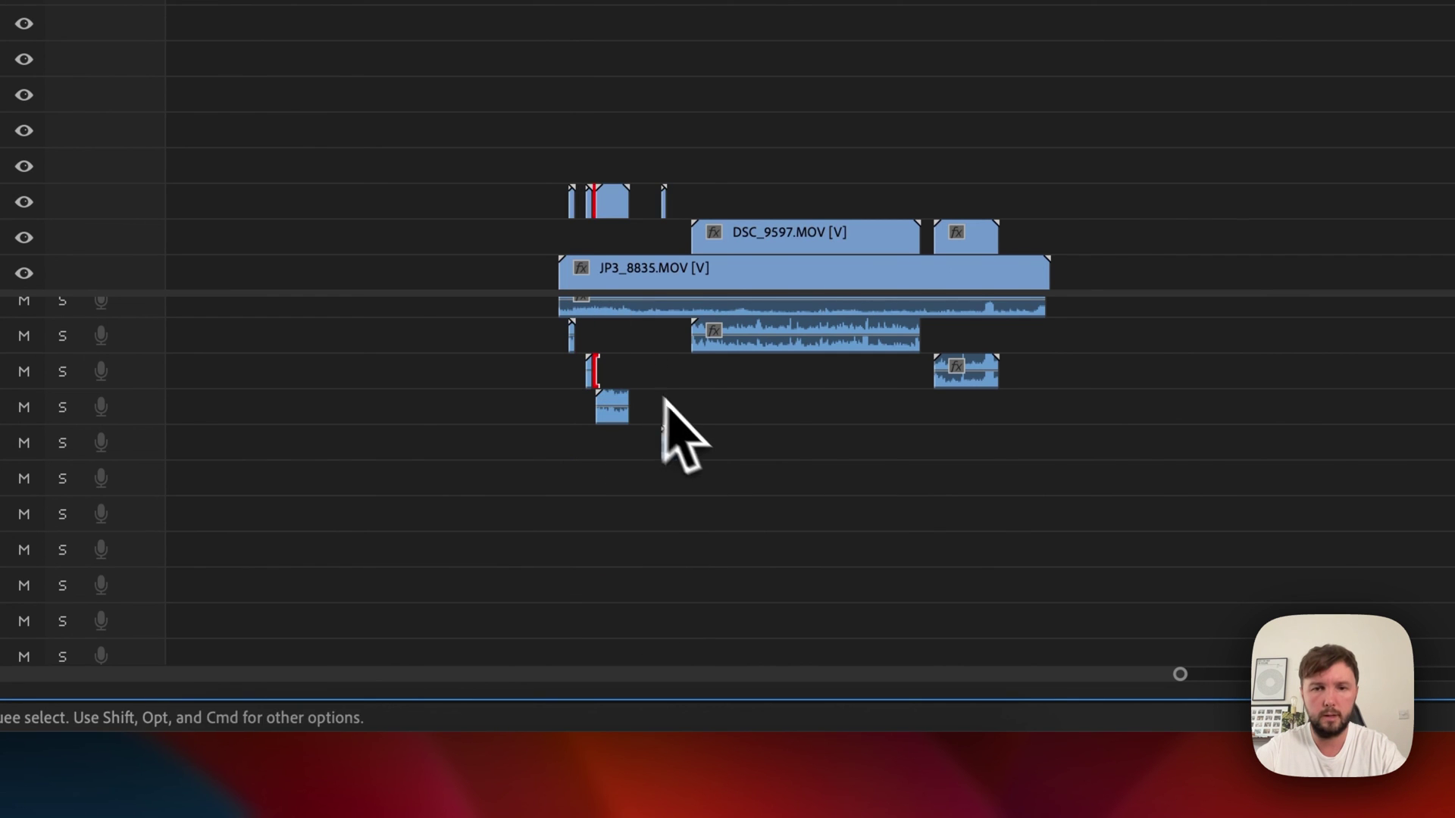
pyautogui.click(629, 383)
pyautogui.moveTo(618, 396); pyautogui.dragTo(603, 341)
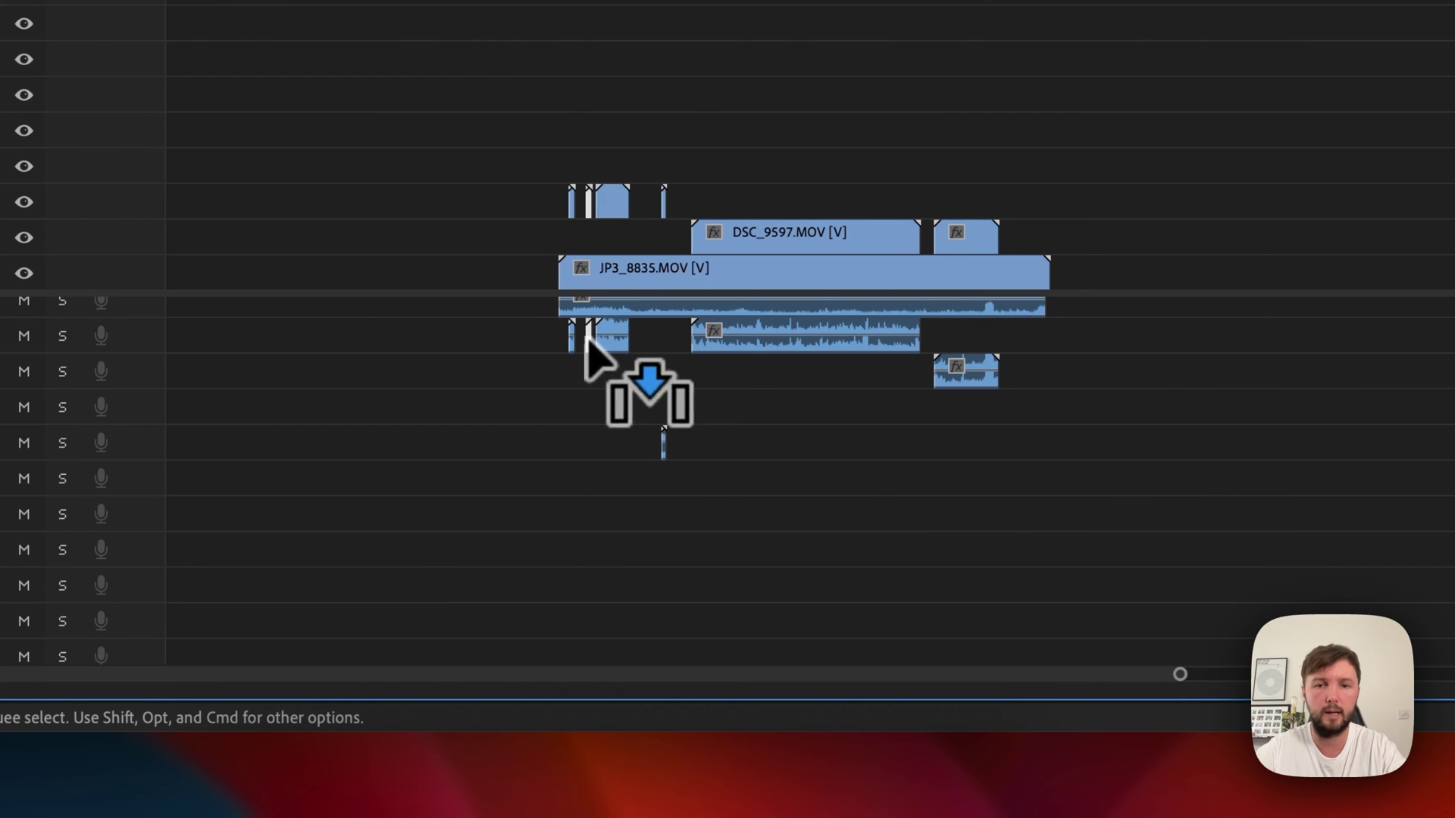
pyautogui.moveTo(664, 446); pyautogui.dragTo(659, 341)
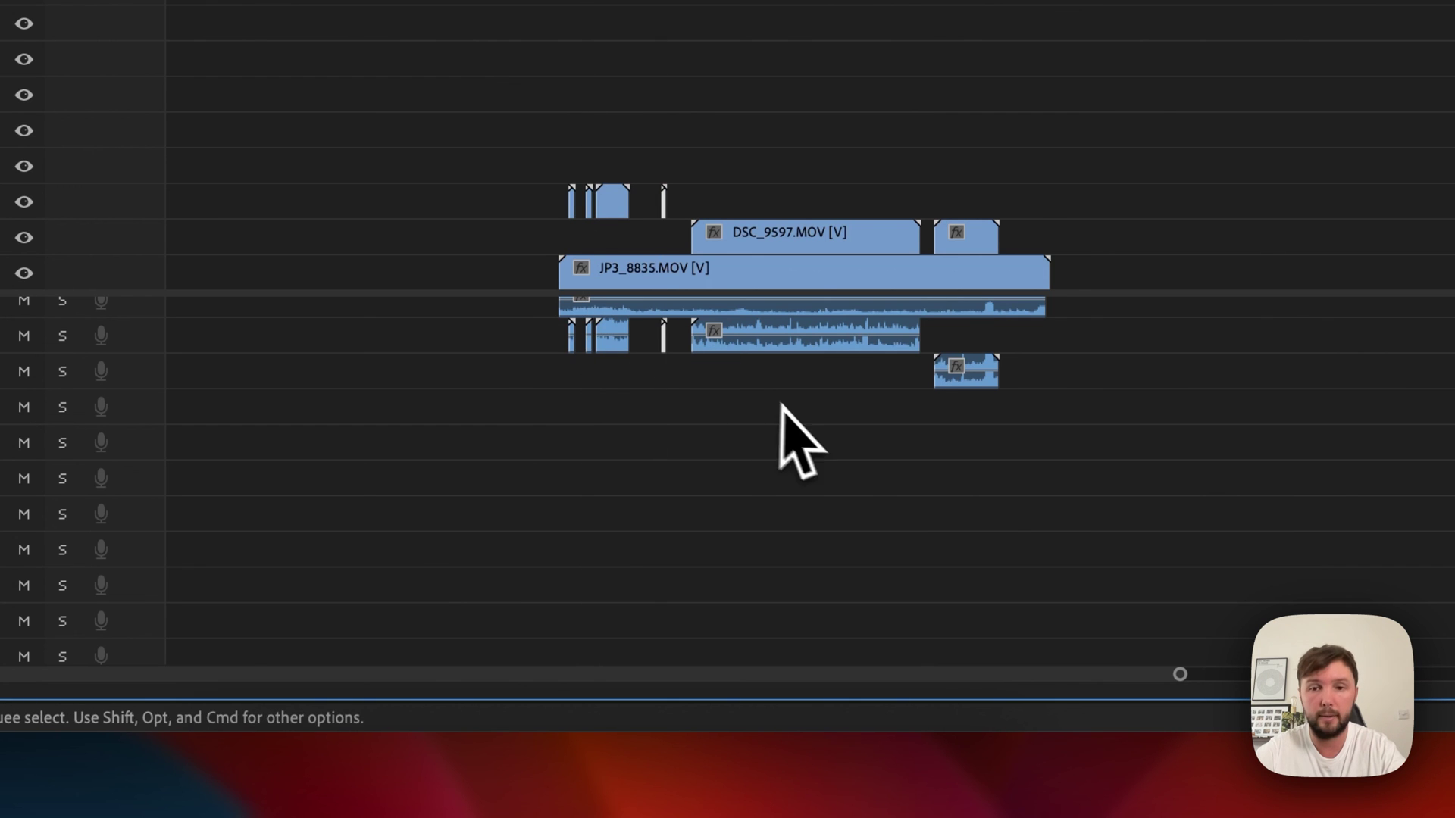
pyautogui.moveTo(951, 383); pyautogui.dragTo(975, 350)
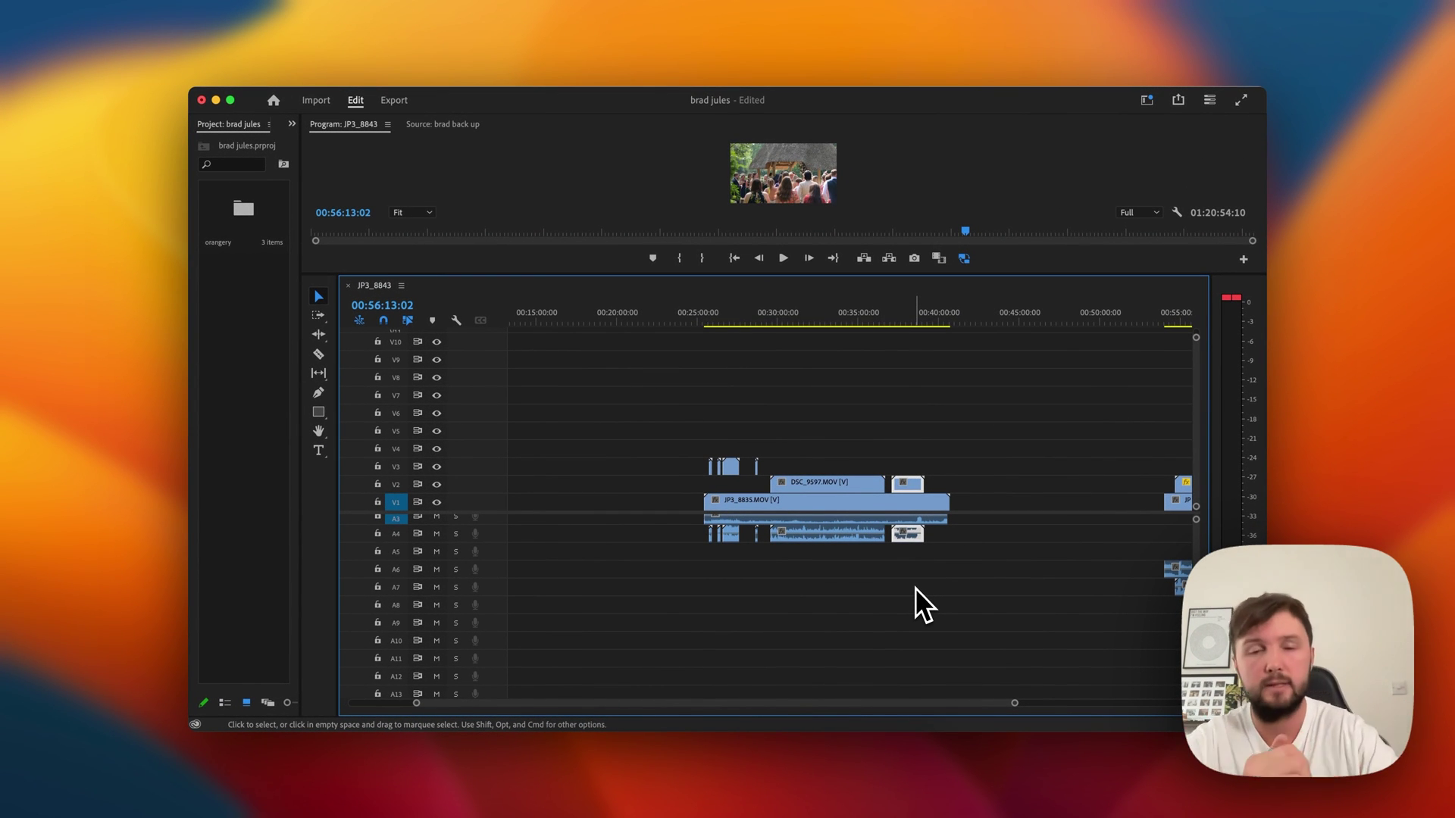
pyautogui.click(854, 313)
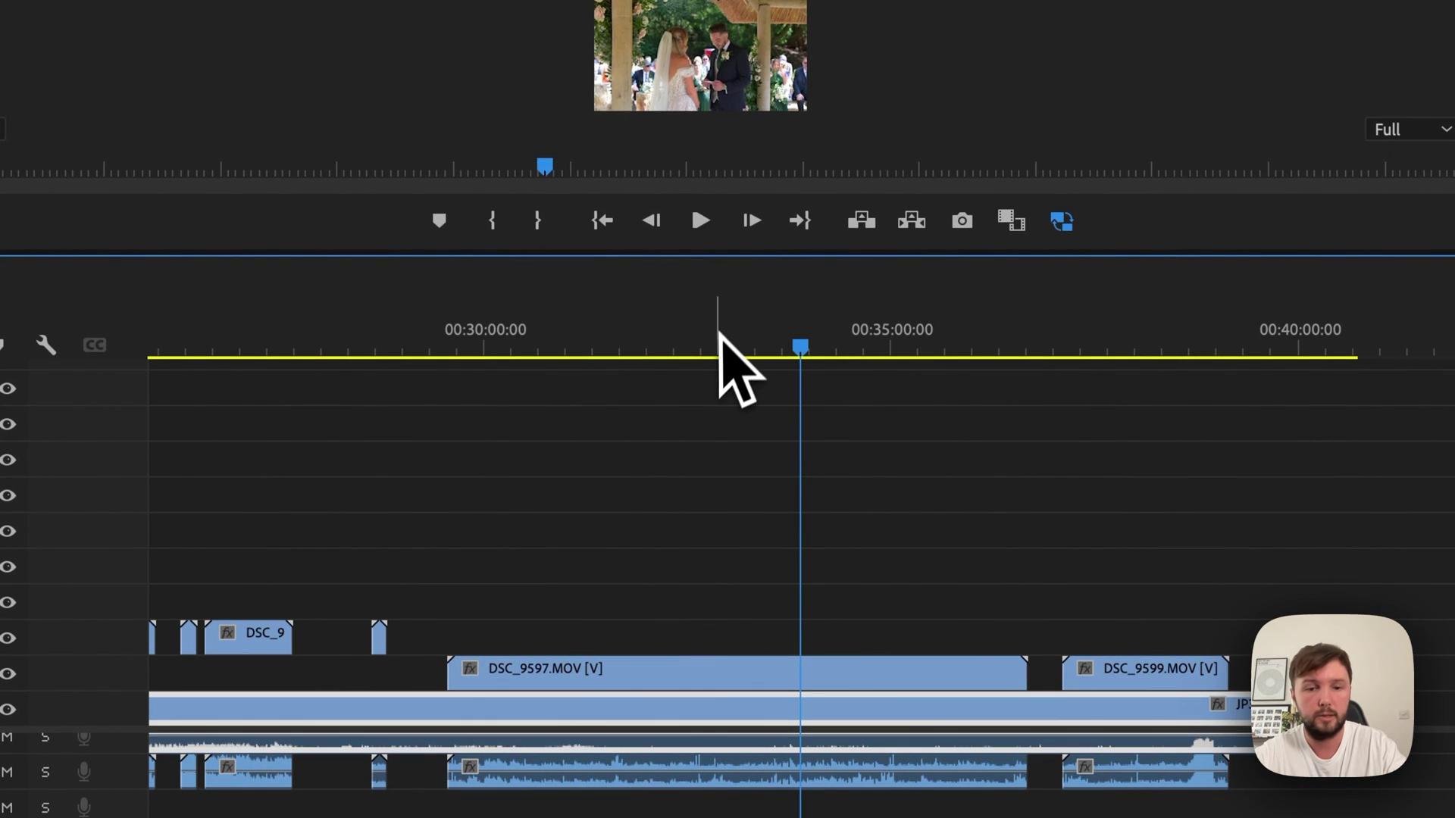